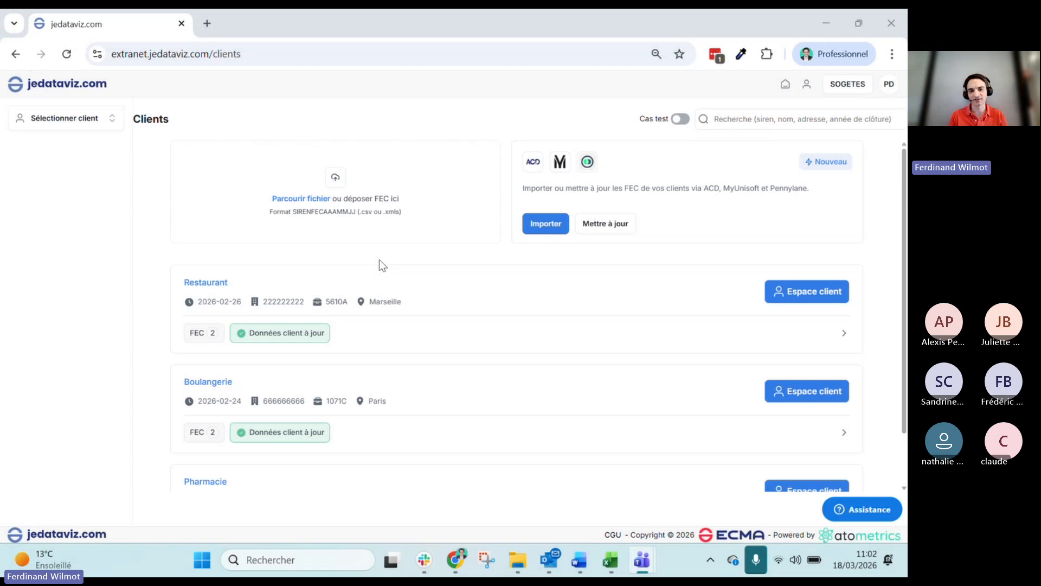
# - Open the Restaurant client's space and start a new forecast from its Prévisionnel section
pyautogui.click(803, 293)
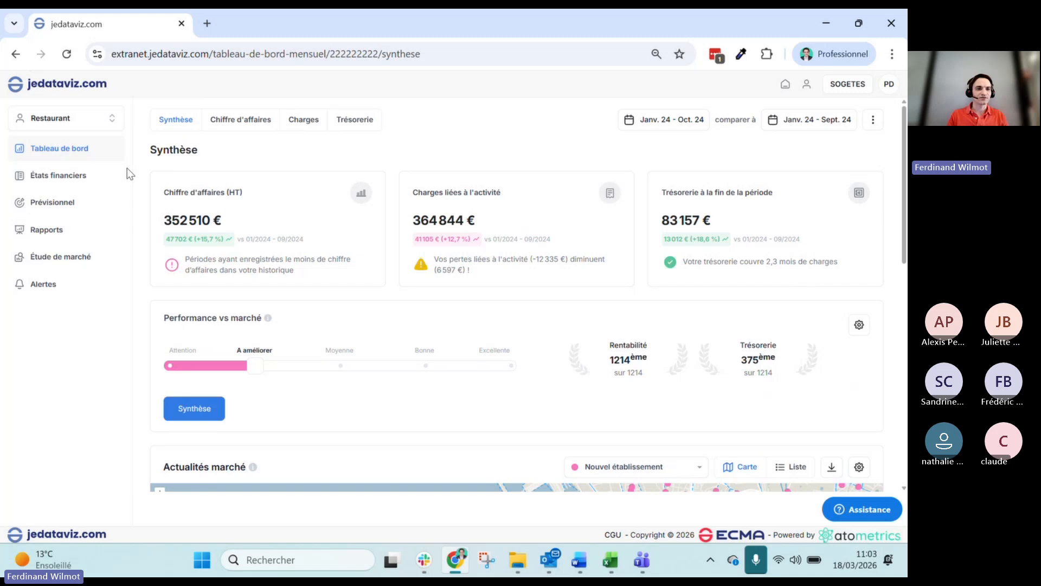
pyautogui.click(54, 207)
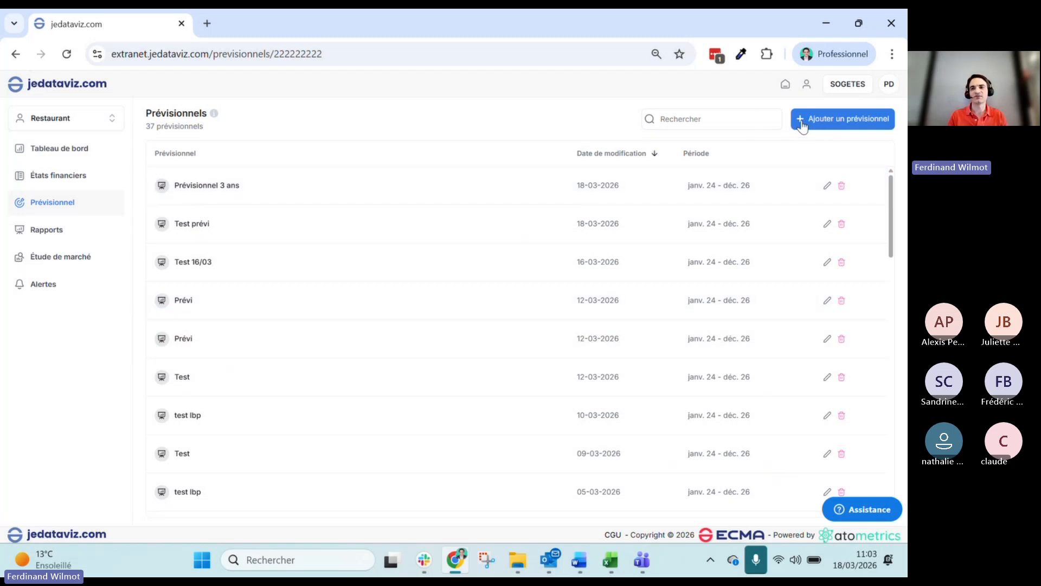
pyautogui.click(842, 120)
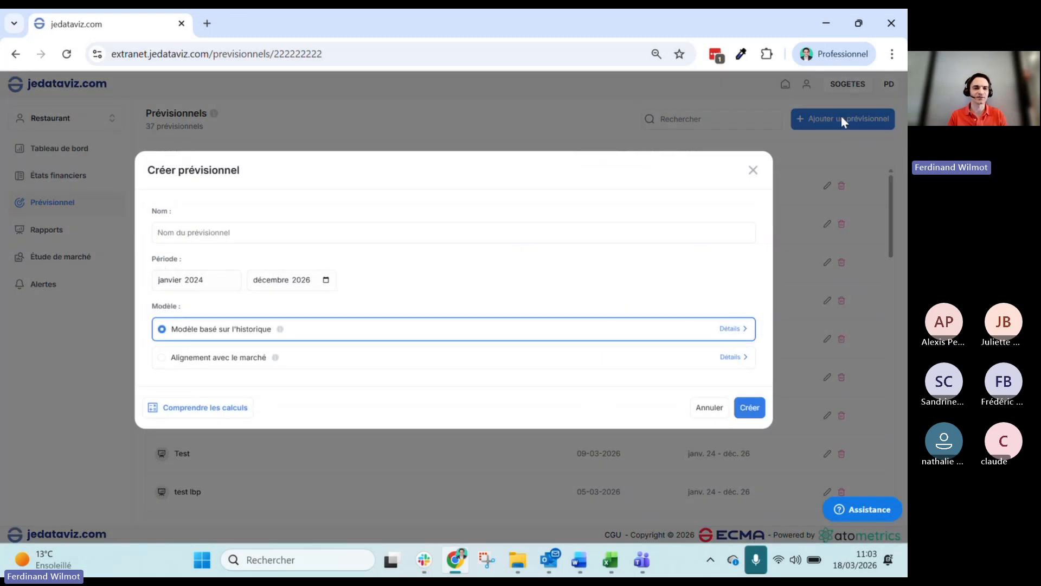
# - Name the new forecast "Prévisionnel 5 ans"
pyautogui.click(301, 229)
pyautogui.write('Prévisionnel ')
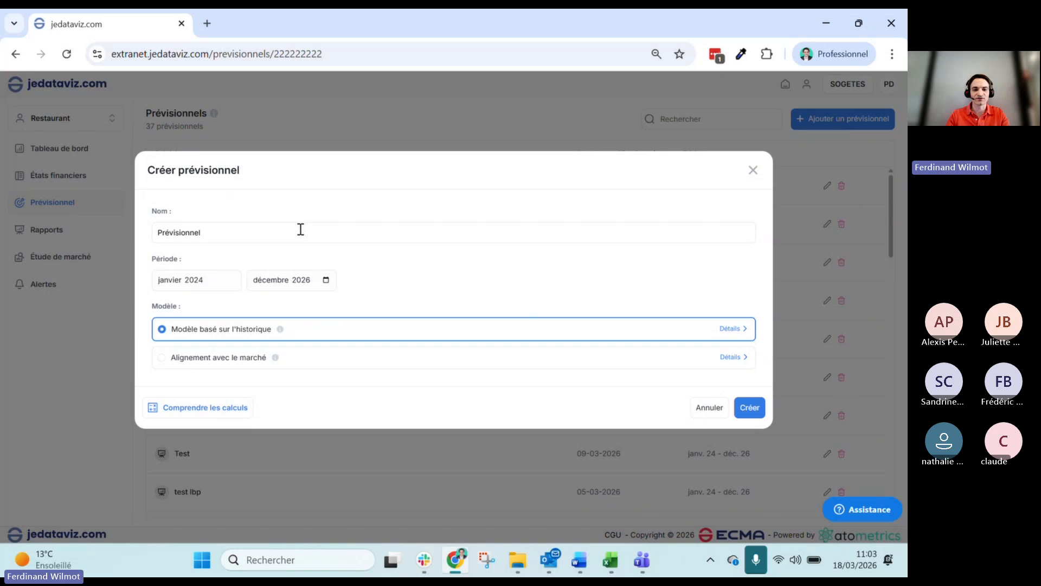
pyautogui.write('5 ans')
pyautogui.press('BackSpace')
pyautogui.press('BackSpace')
pyautogui.press('BackSpace')
pyautogui.press('BackSpace')
pyautogui.press('BackSpace')
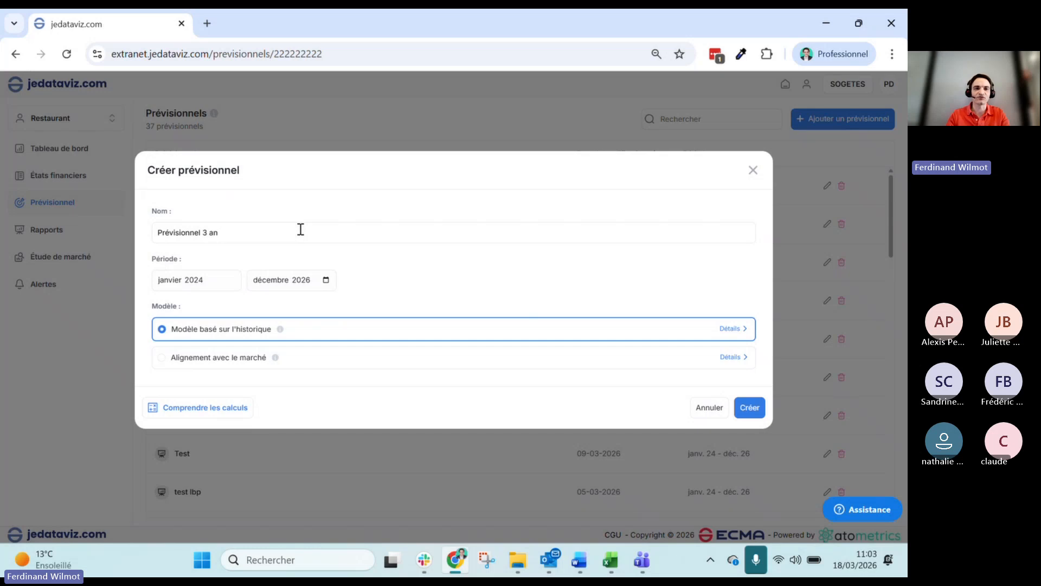
pyautogui.write('3')
pyautogui.press('BackSpace')
pyautogui.write('5')
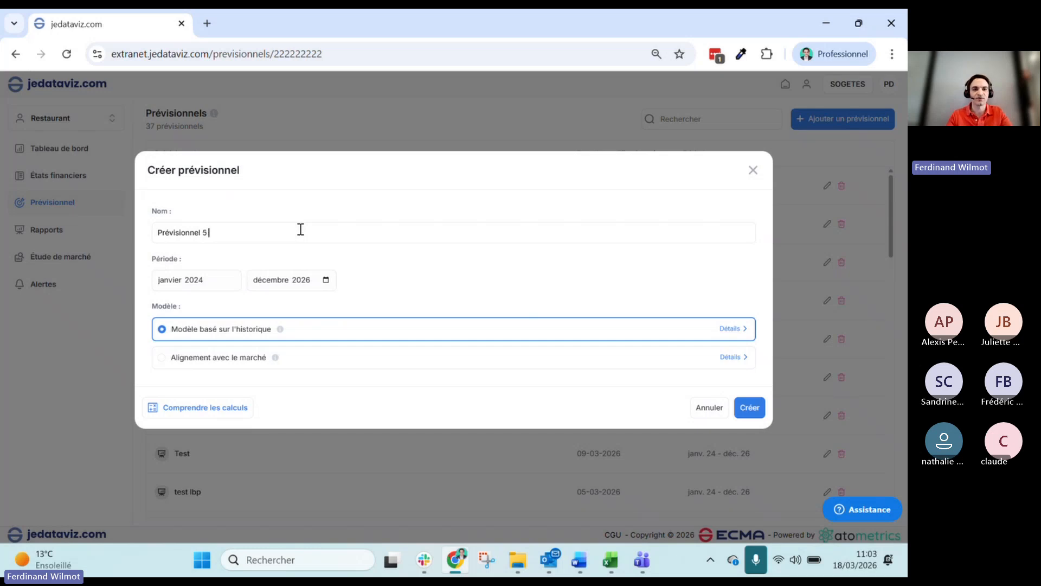
pyautogui.write(' ans')
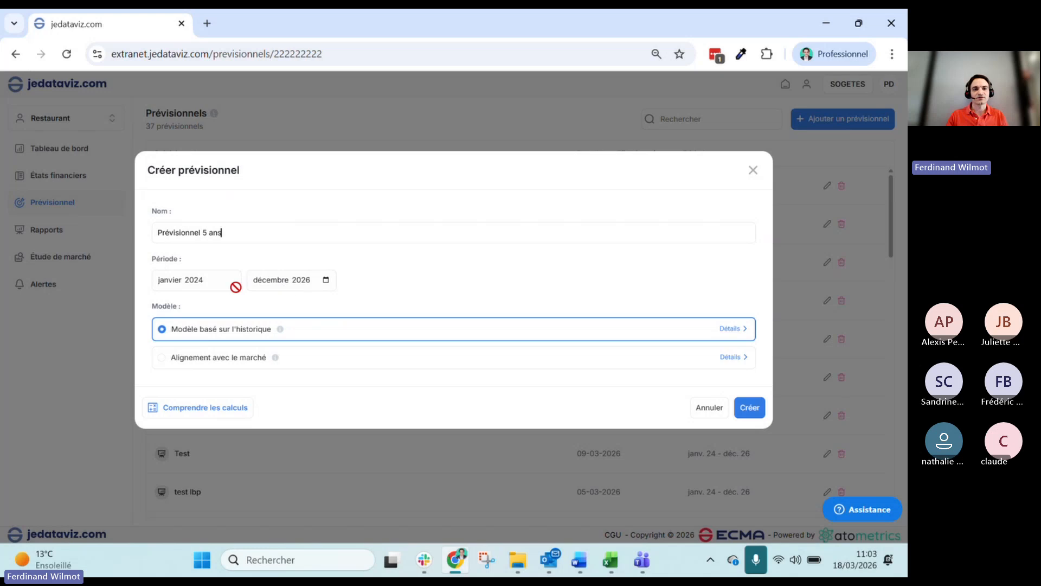
# - Set the end of the forecast period to décembre 2028
pyautogui.click(325, 280)
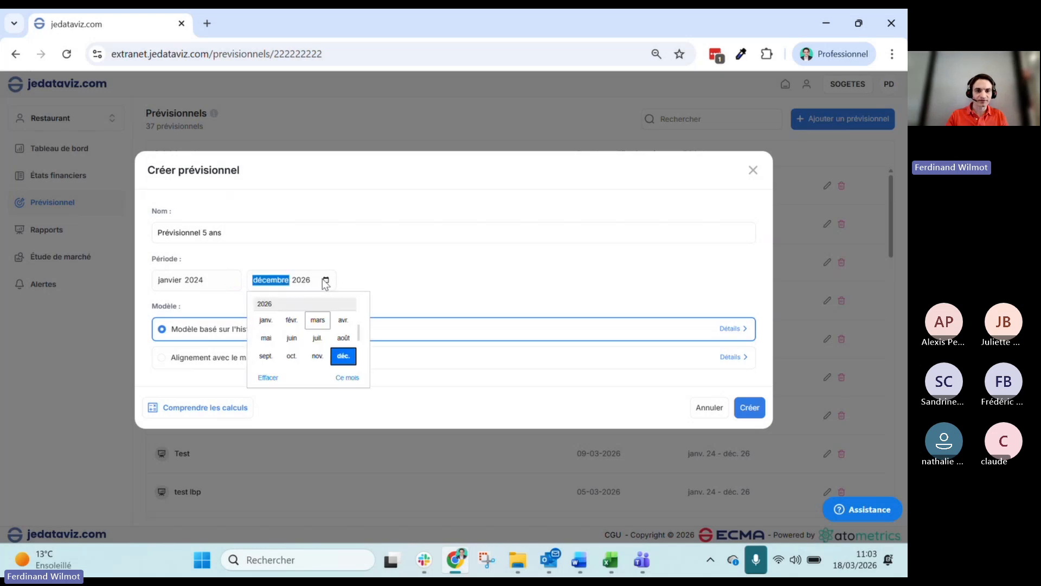
pyautogui.moveTo(358, 334); pyautogui.dragTo(356, 351)
pyautogui.scroll(-3, 357, 354)
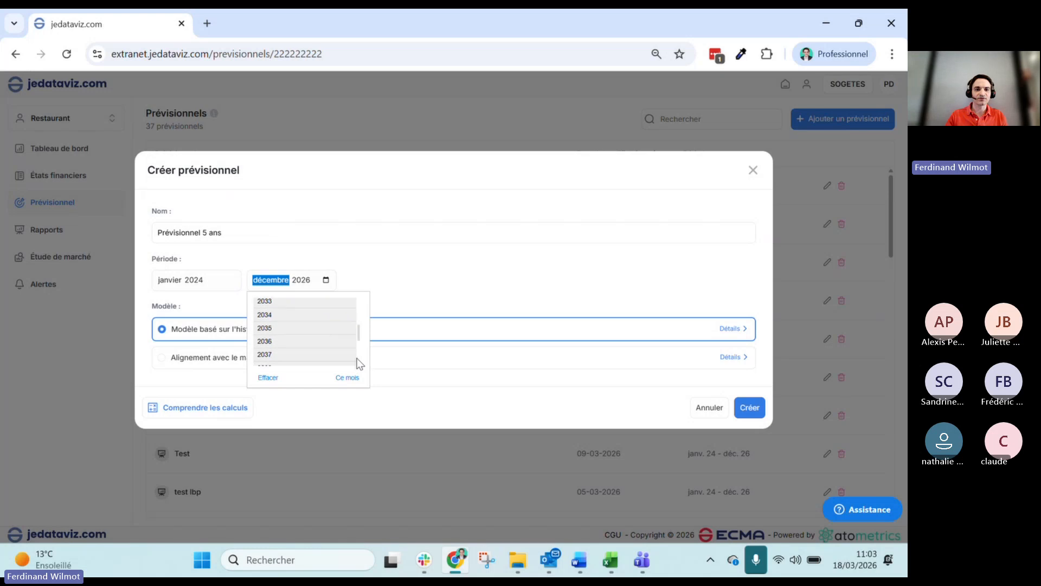
pyautogui.scroll(3, 358, 325)
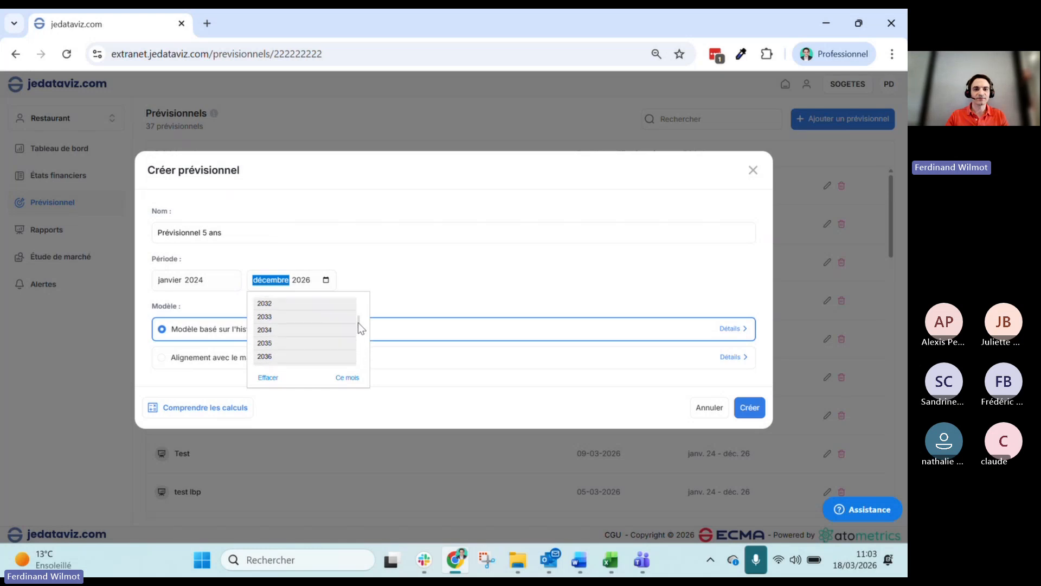
pyautogui.scroll(2, 357, 325)
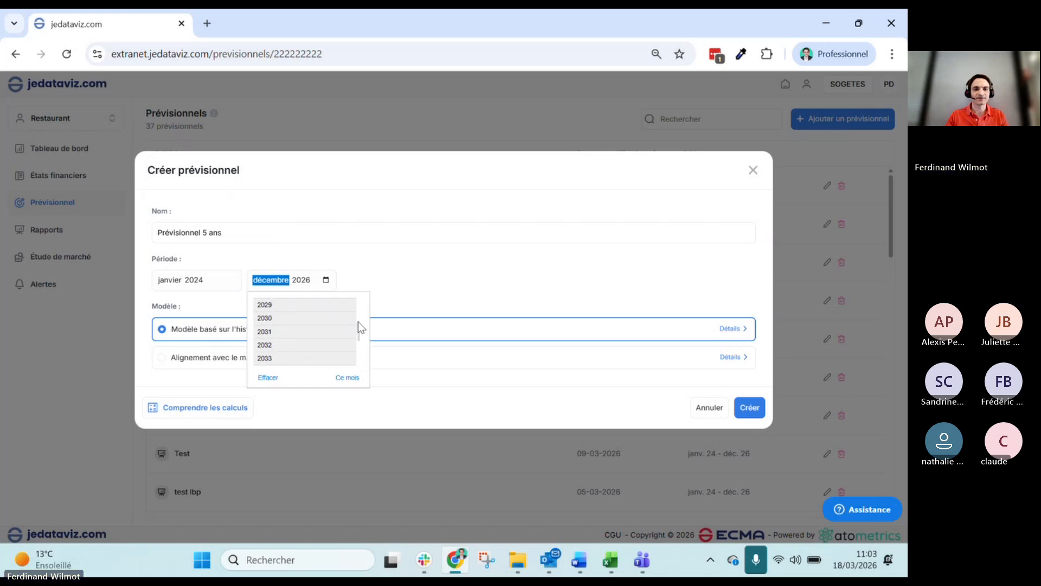
pyautogui.click(270, 320)
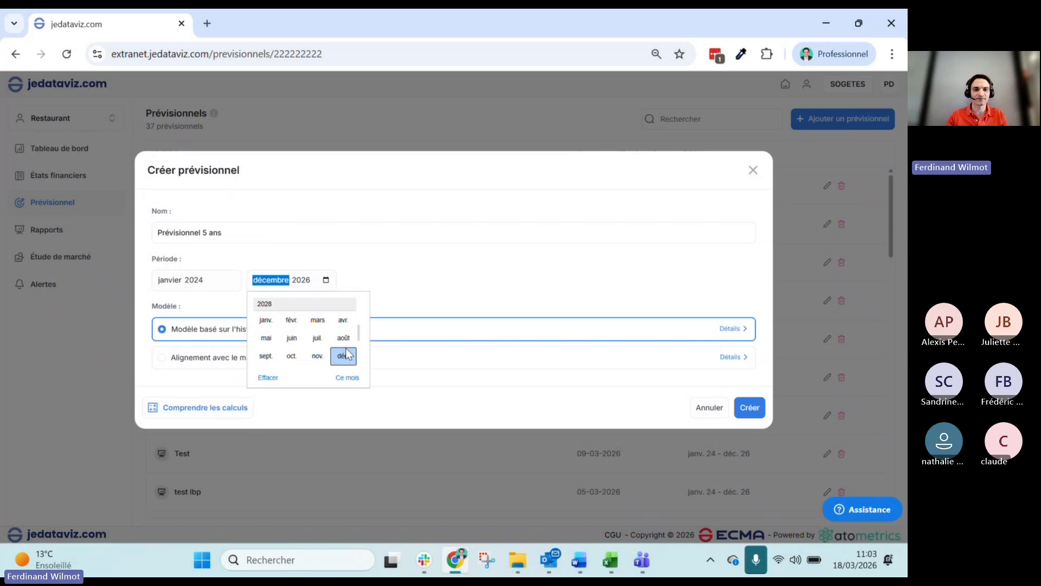
pyautogui.click(344, 357)
pyautogui.click(287, 306)
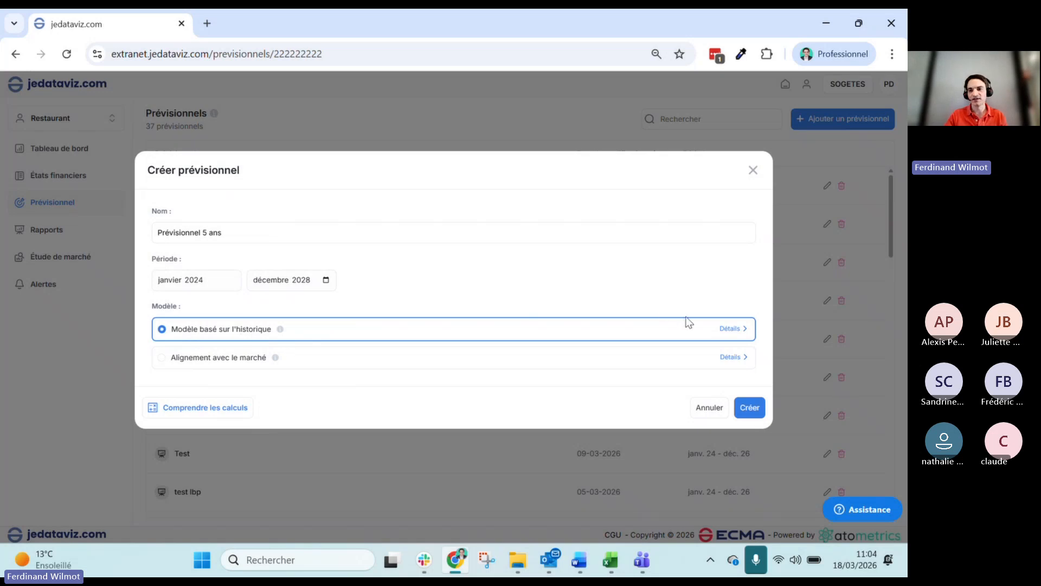
# - Expand the details of the history-based model and review the calculation bases offered for Évolution du CA
pyautogui.click(730, 329)
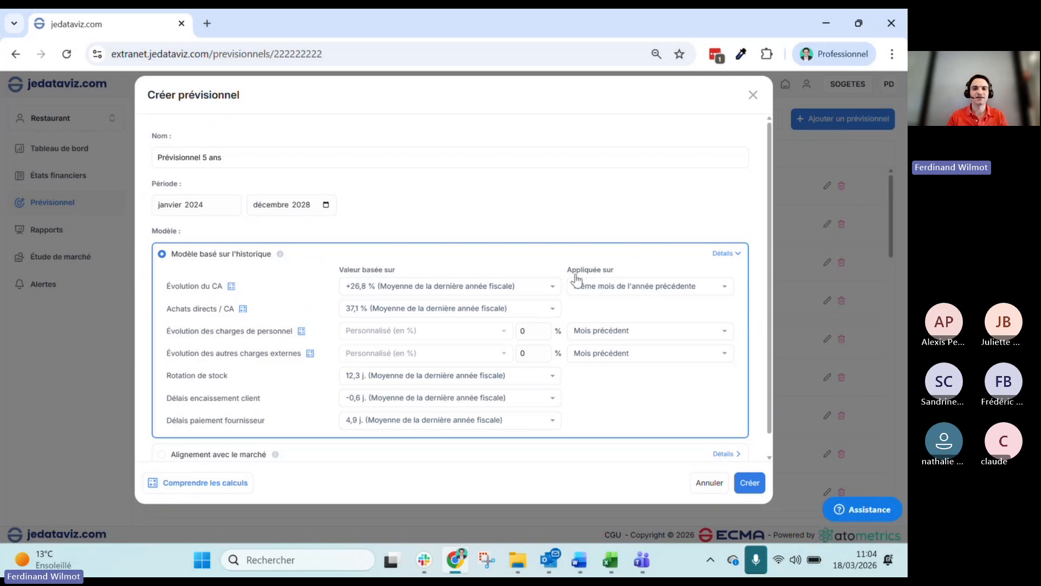
pyautogui.click(546, 289)
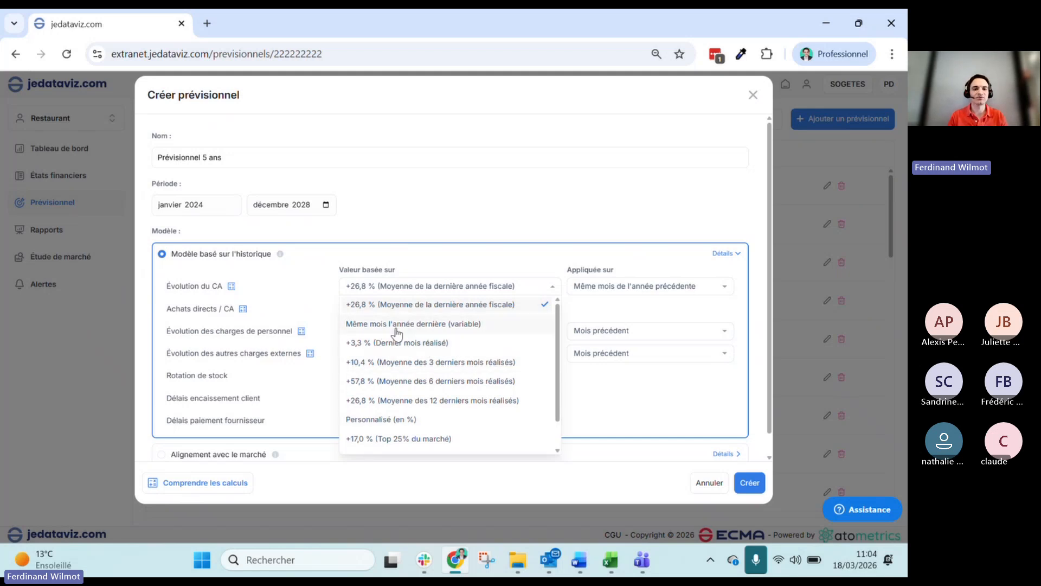
pyautogui.click(314, 293)
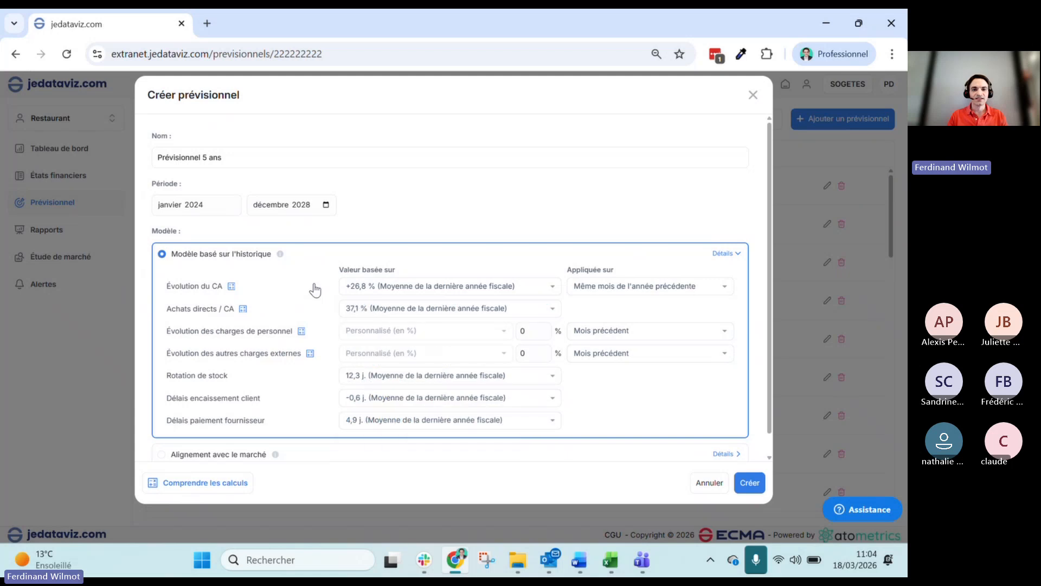
# - Set Achats directs / CA to a custom value of 5 % and create the forecast
pyautogui.click(399, 309)
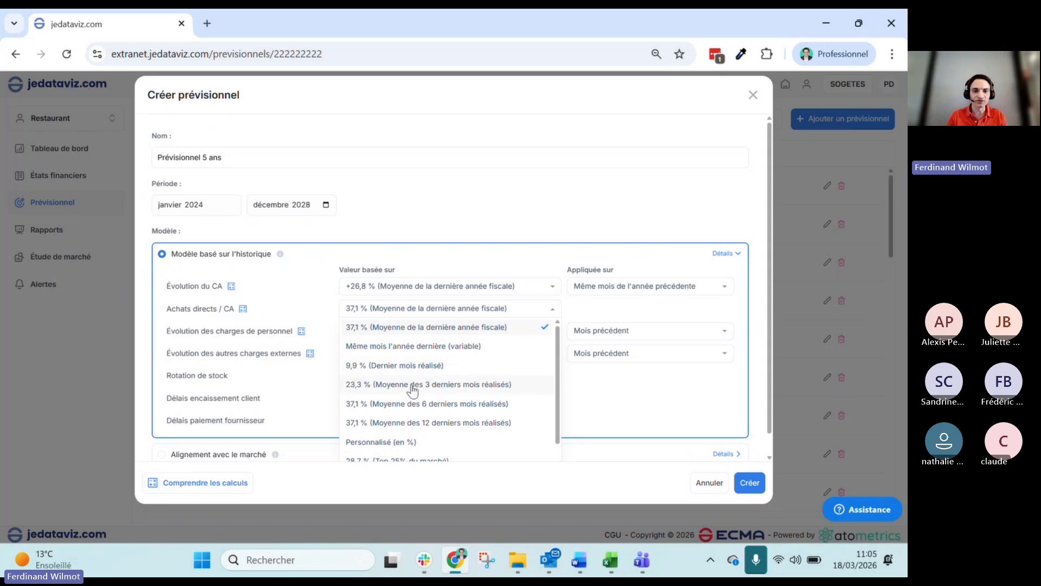
pyautogui.scroll(-1, 413, 389)
pyautogui.click(416, 419)
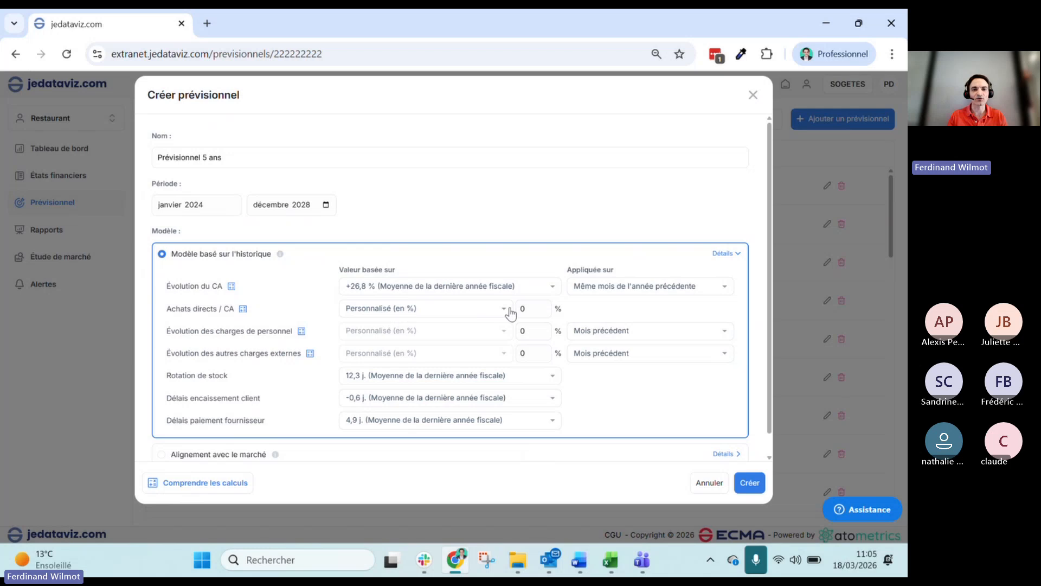
pyautogui.click(532, 310)
pyautogui.press('BackSpace')
pyautogui.write('5')
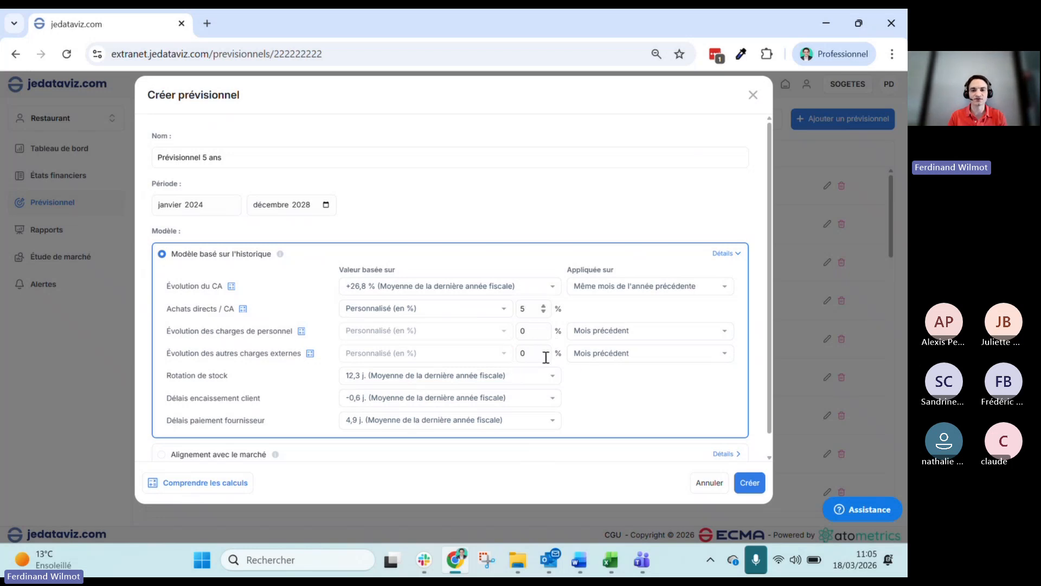
pyautogui.click(750, 481)
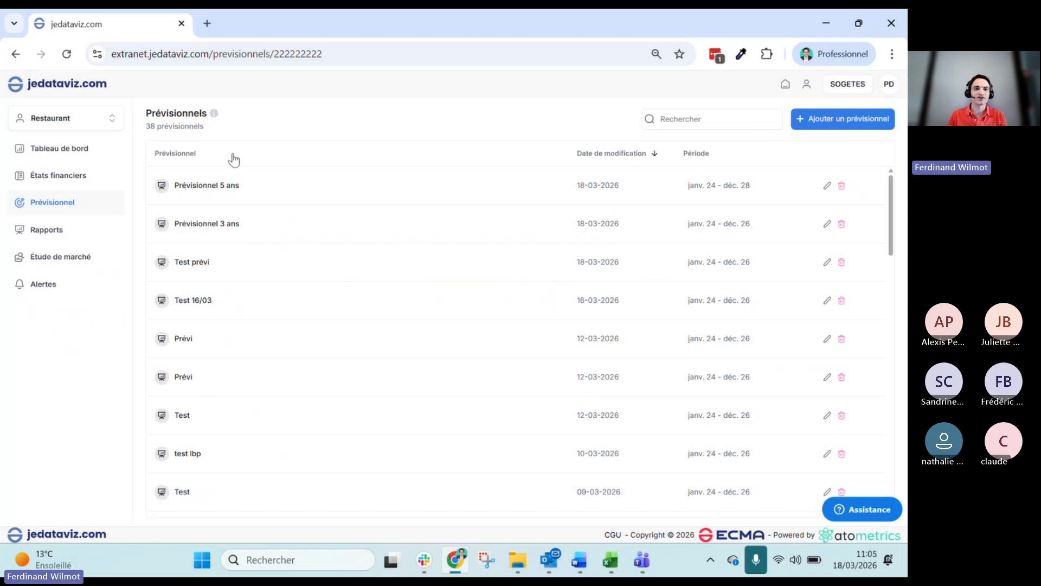
# - Open Prévisionnel 5 ans, review its income statement and cash-flow tracking, and hide the Impact prévisionnel chart on the income statement
pyautogui.click(235, 188)
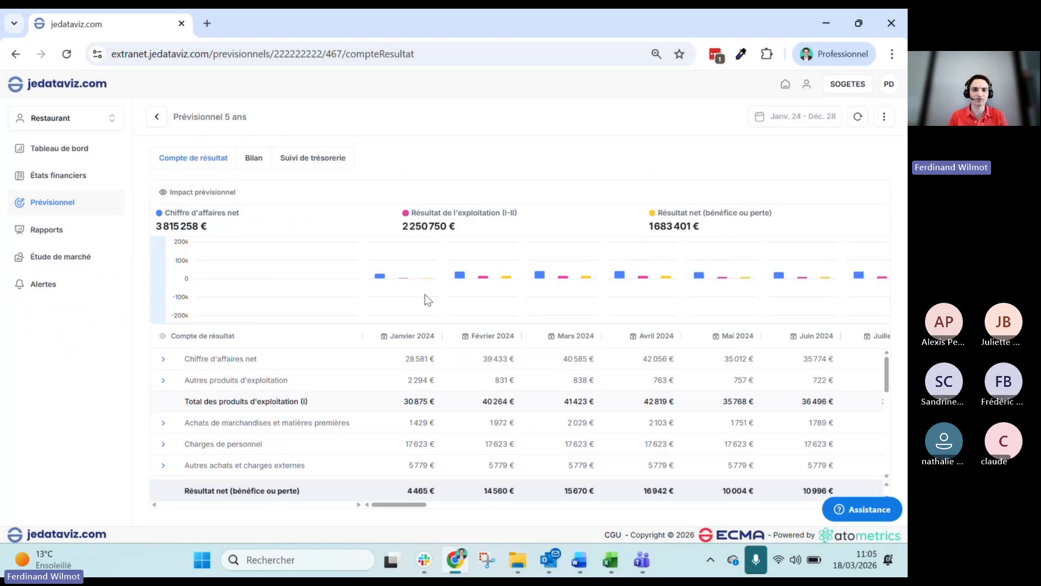
pyautogui.hscroll(3, 427, 300)
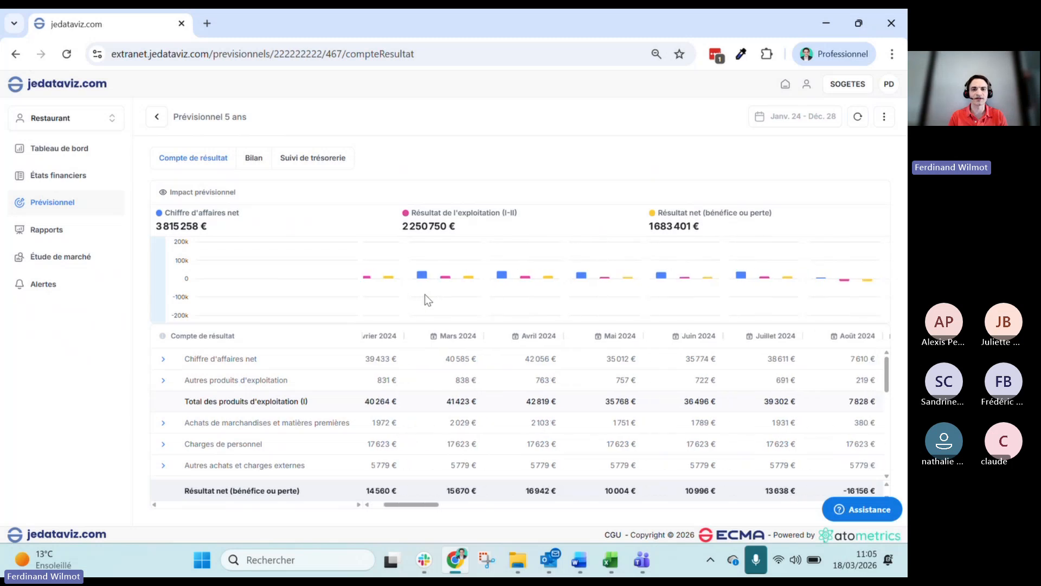
pyautogui.click(163, 194)
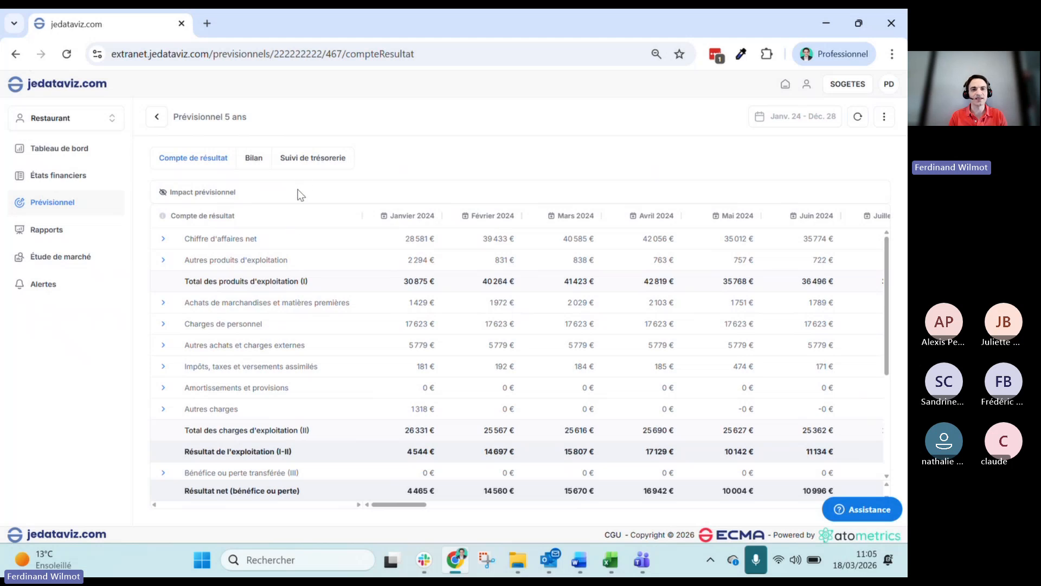
pyautogui.click(292, 160)
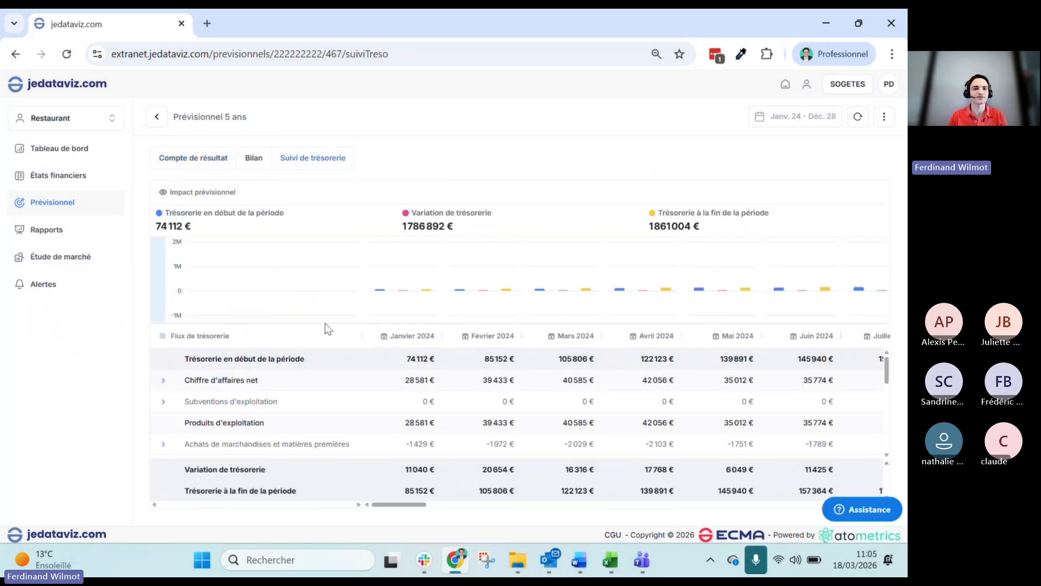
pyautogui.click(210, 159)
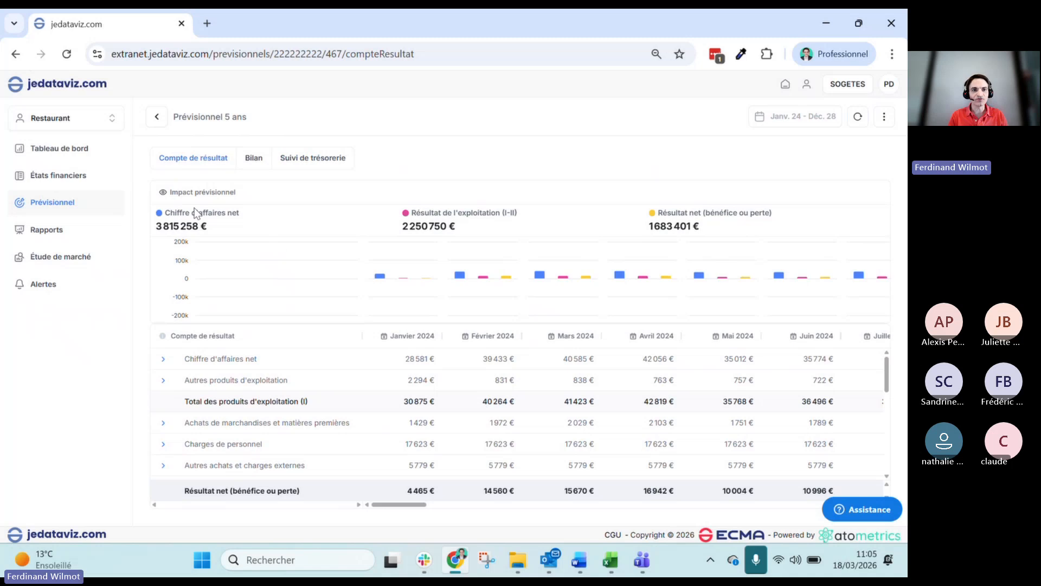
pyautogui.click(184, 194)
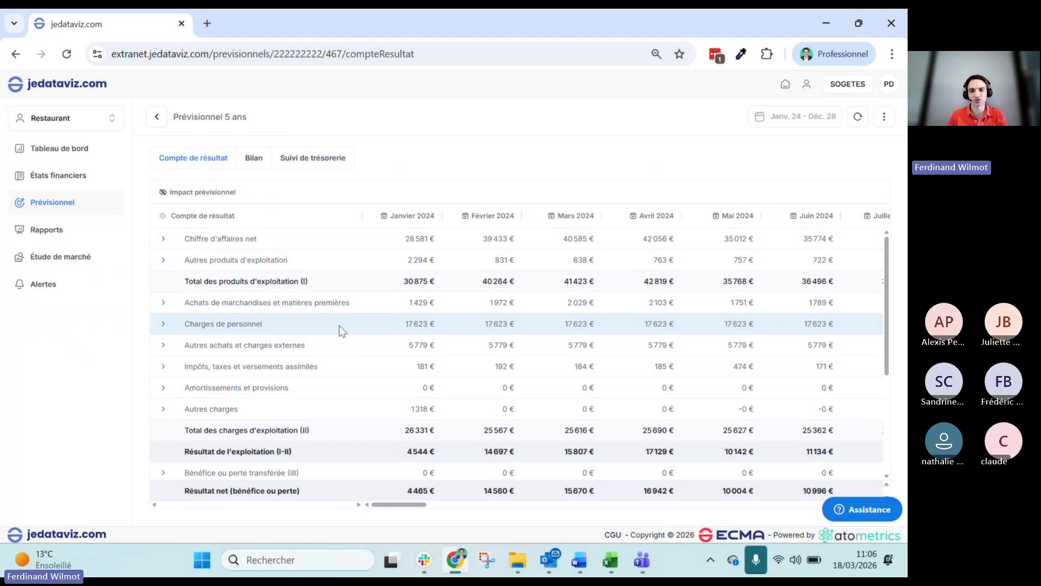
# - Start a new hypothesis for the May 2024 Charges de personnel and review the hypothesis types, keeping Recrutement
pyautogui.click(738, 324)
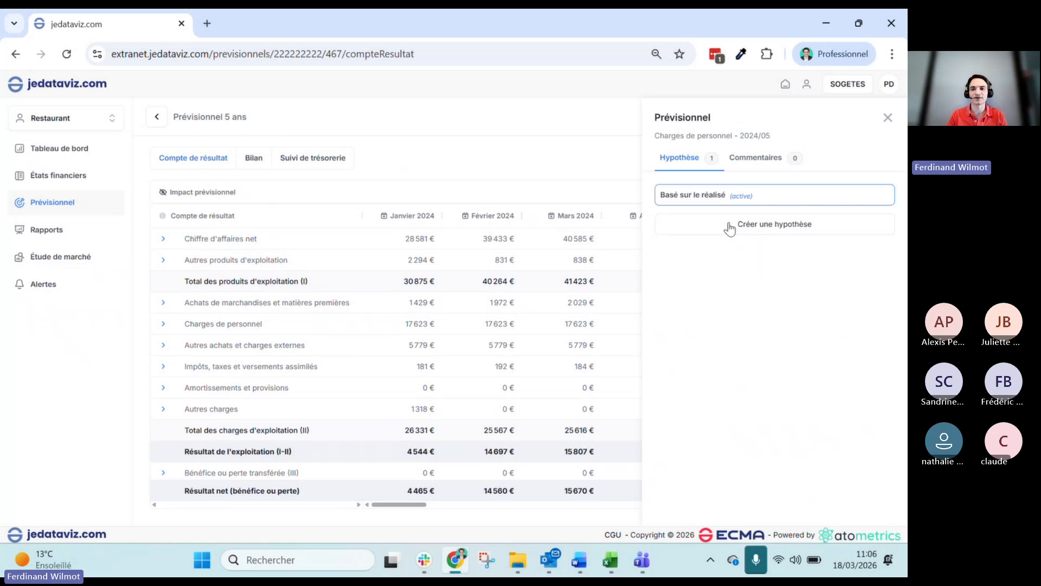
pyautogui.click(776, 227)
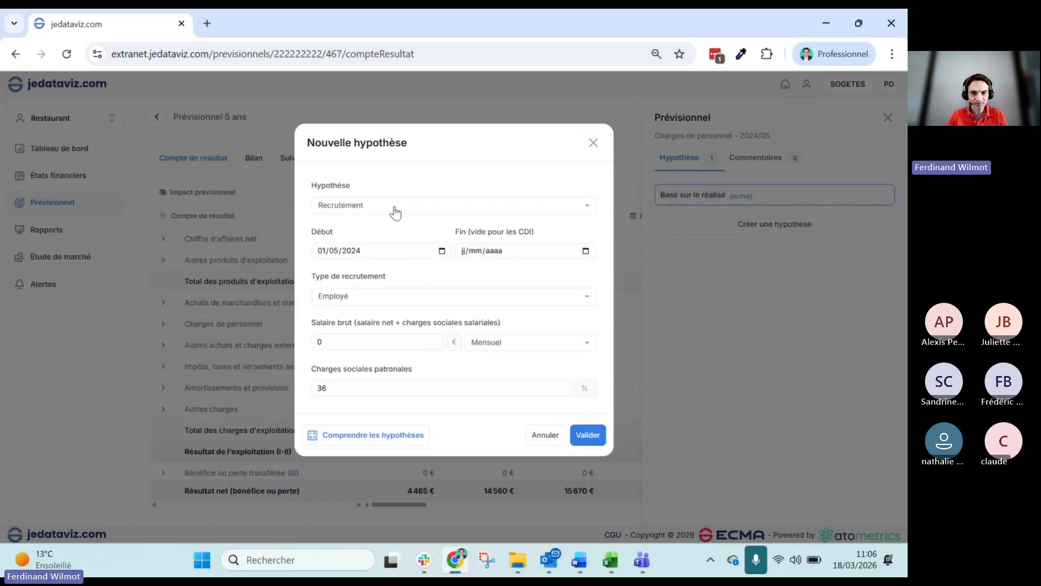
pyautogui.click(374, 207)
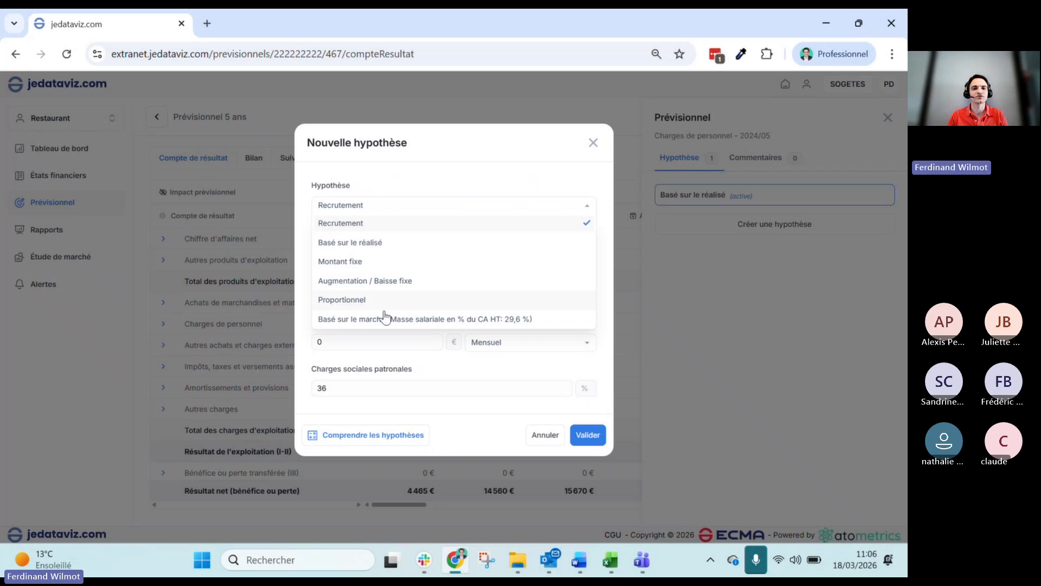
pyautogui.click(370, 171)
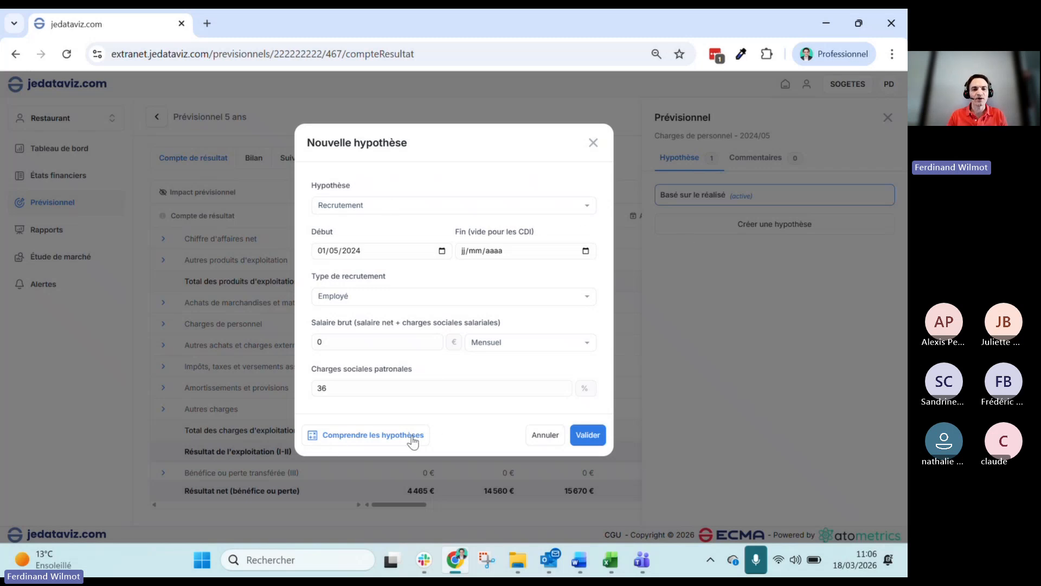
# - Read the explanations of the Recrutement, Basé sur le réalisé and Montant fixe hypotheses, and close the information window
pyautogui.click(342, 442)
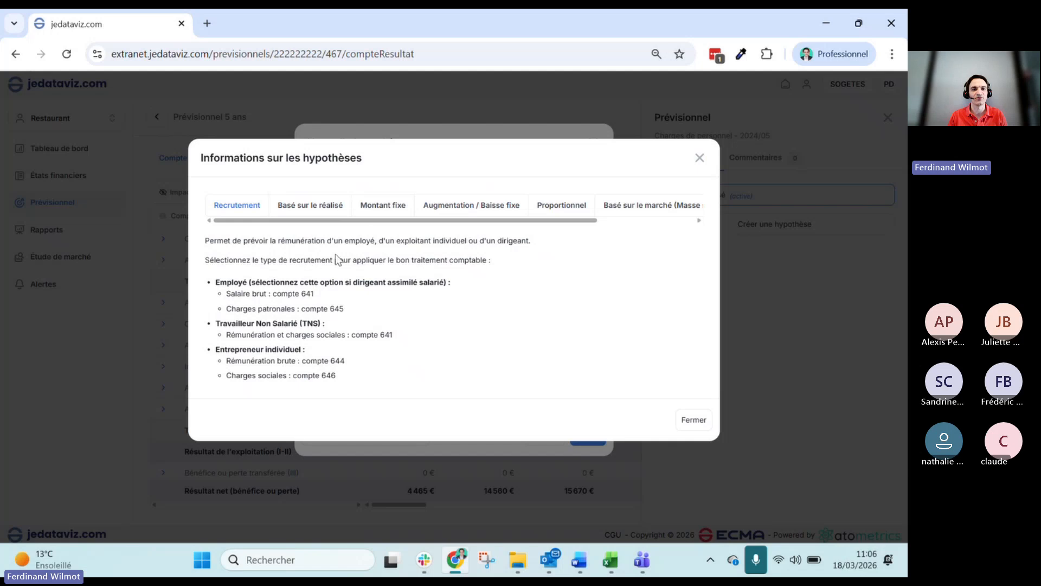
pyautogui.click(300, 204)
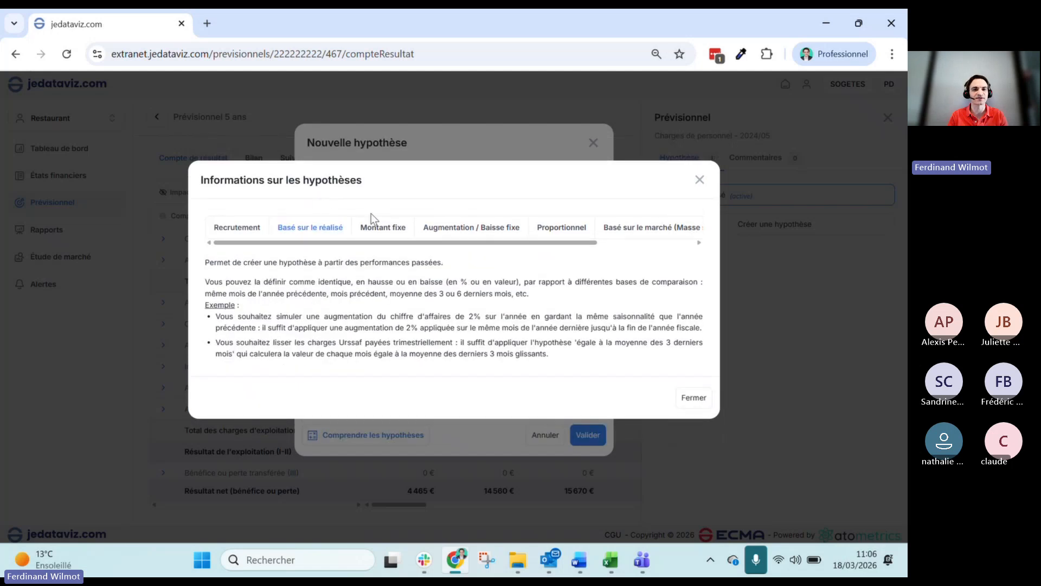
pyautogui.click(379, 226)
pyautogui.click(699, 204)
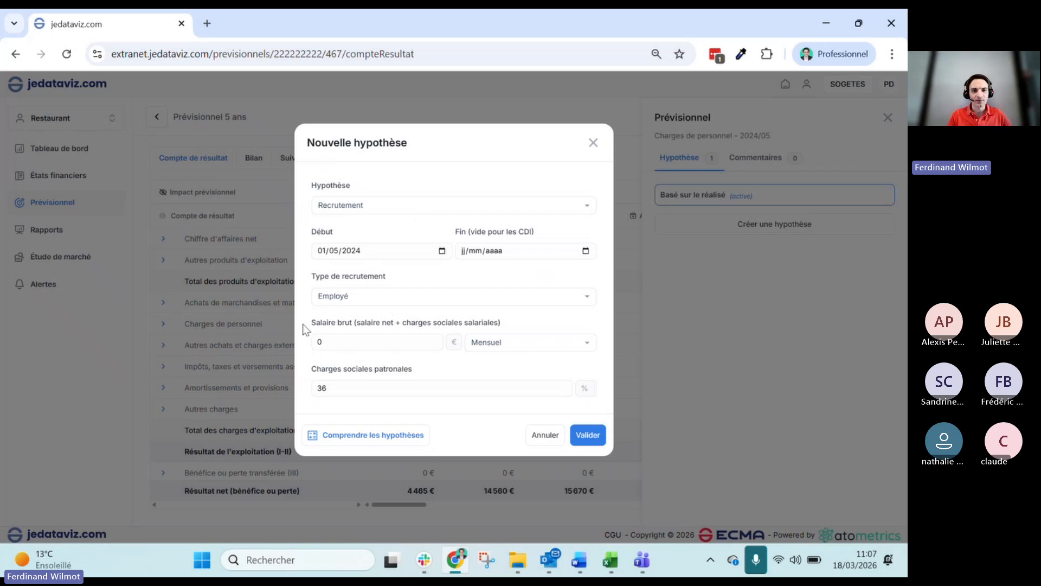
# - Create the recruitment hypothesis for an Employé with a monthly gross salary of 2200 €, keeping 36 % employer charges
pyautogui.click(363, 301)
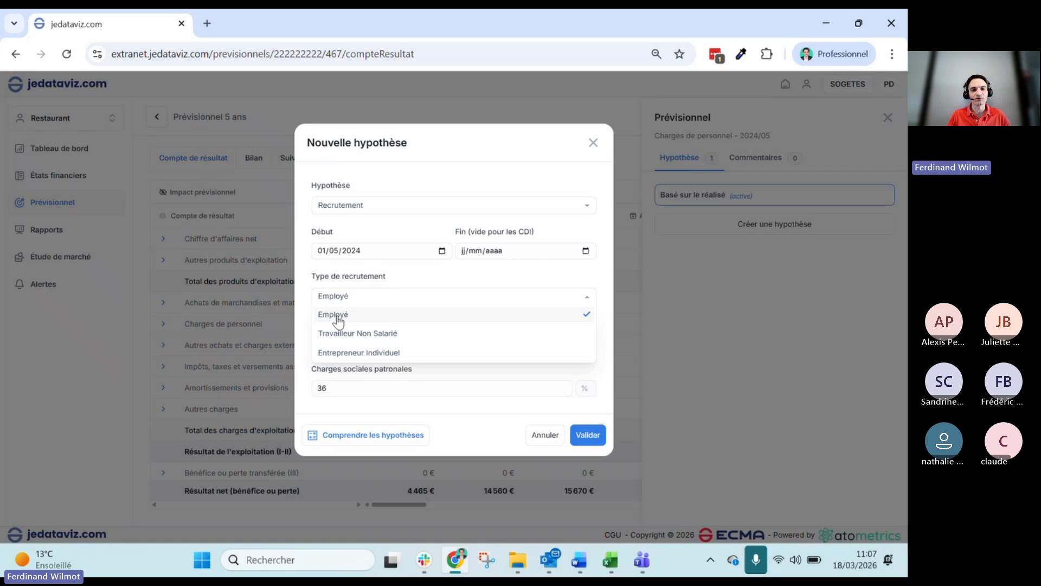
pyautogui.click(337, 314)
pyautogui.click(362, 341)
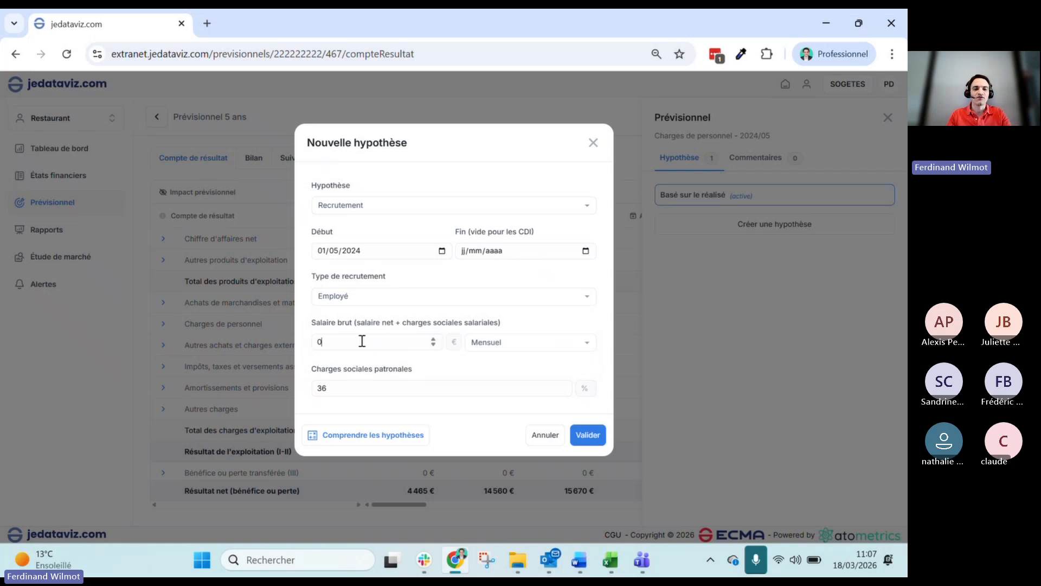
pyautogui.write('22')
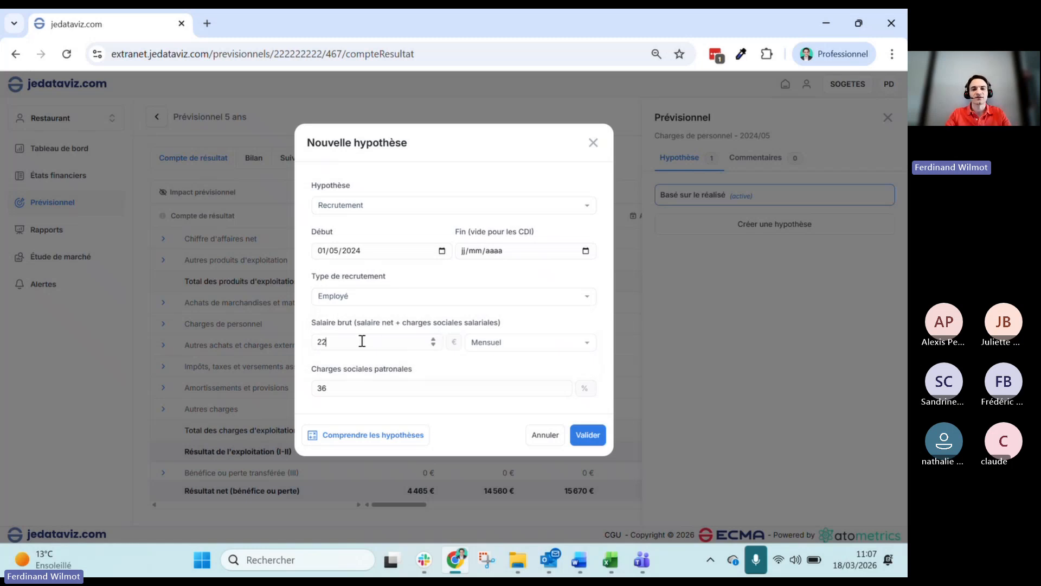
pyautogui.write('00')
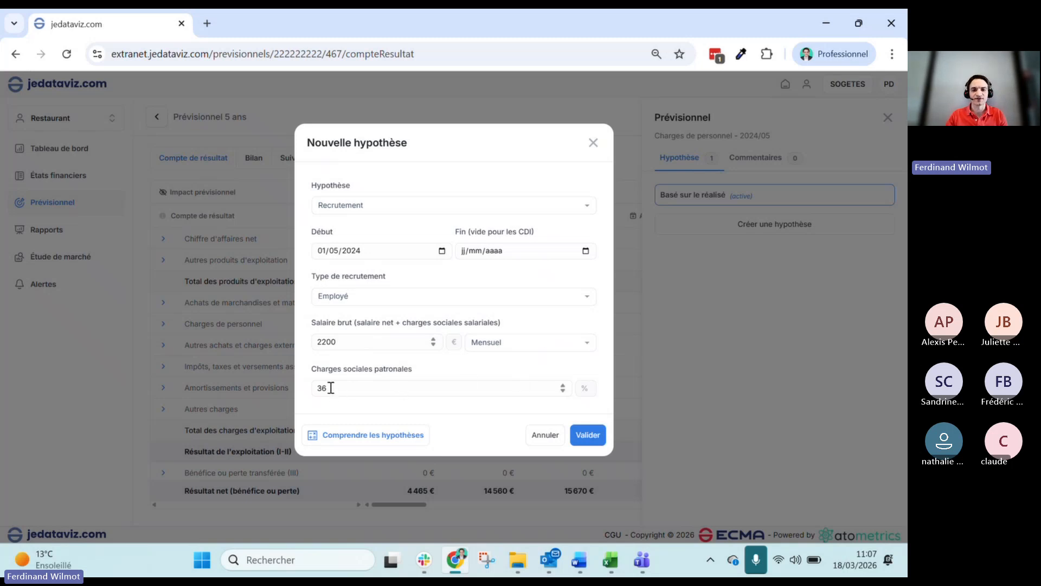
pyautogui.click(588, 439)
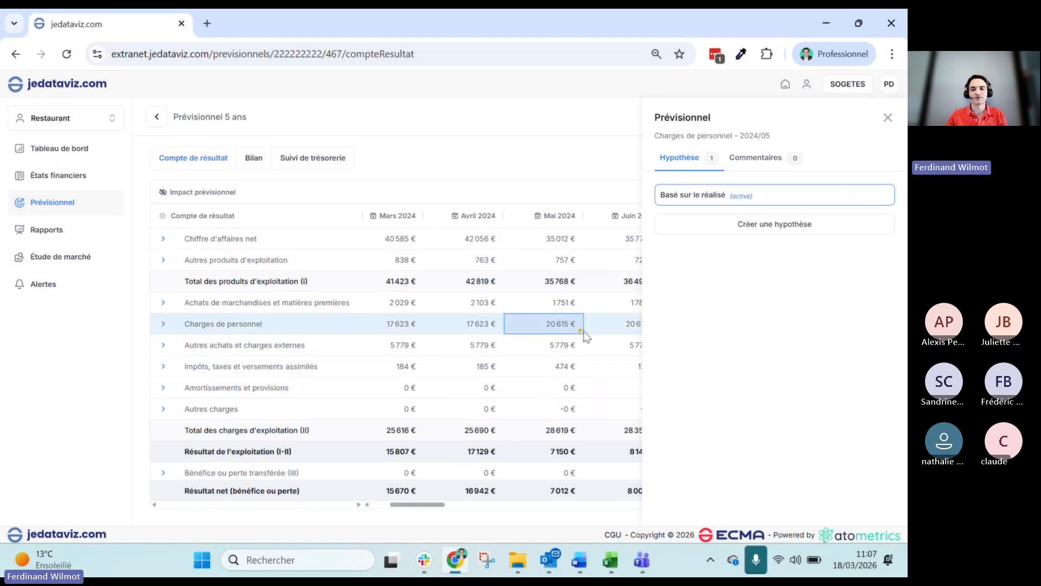
# - Add a comment to the May 2024 Charges de personnel naming the person recruited, and close the Prévisionnel details
pyautogui.moveTo(581, 333)
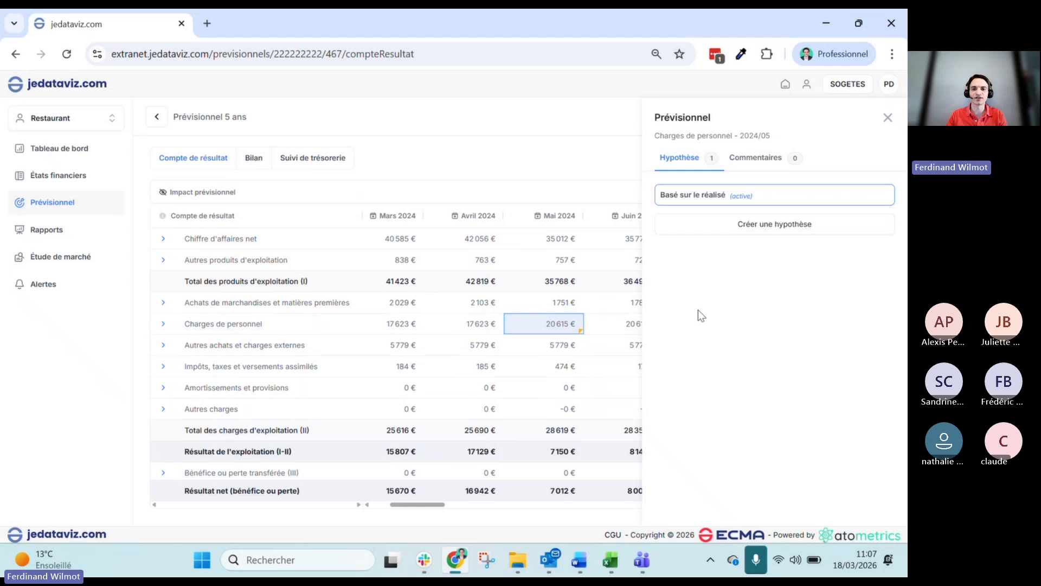
pyautogui.click(757, 167)
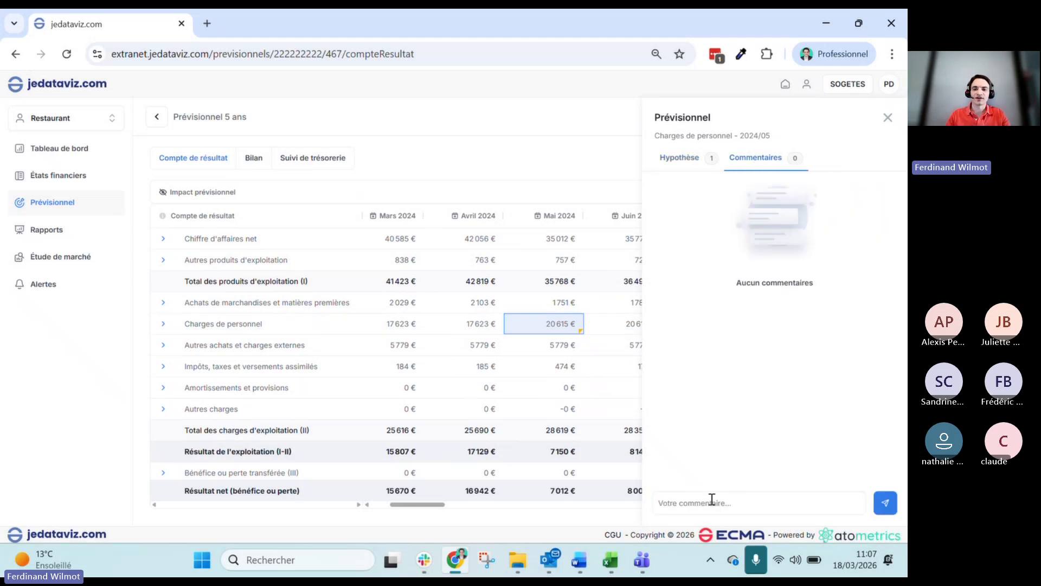
pyautogui.write('Recruteme')
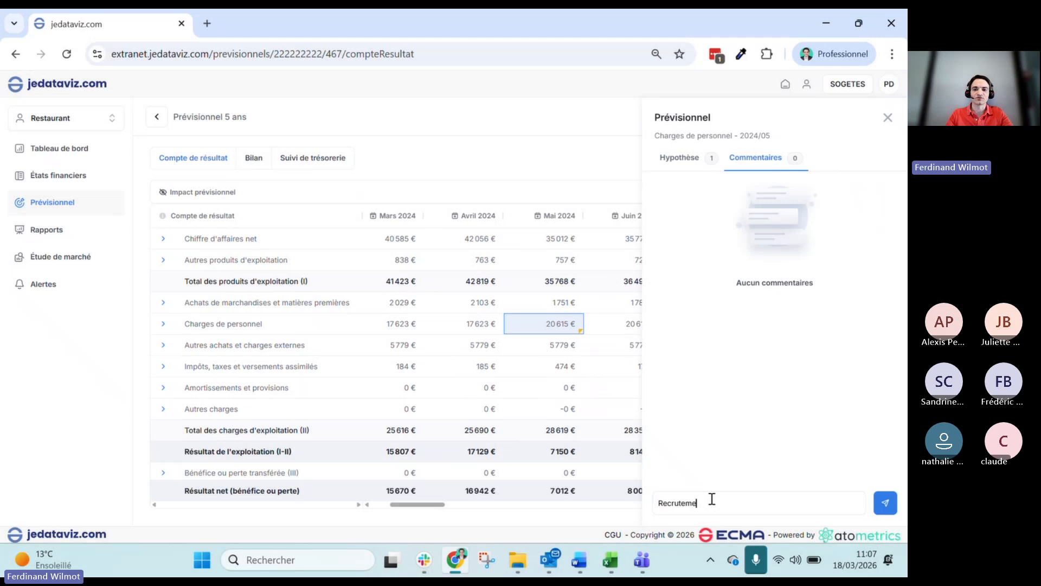
pyautogui.write('nt M. Michel')
pyautogui.click(885, 502)
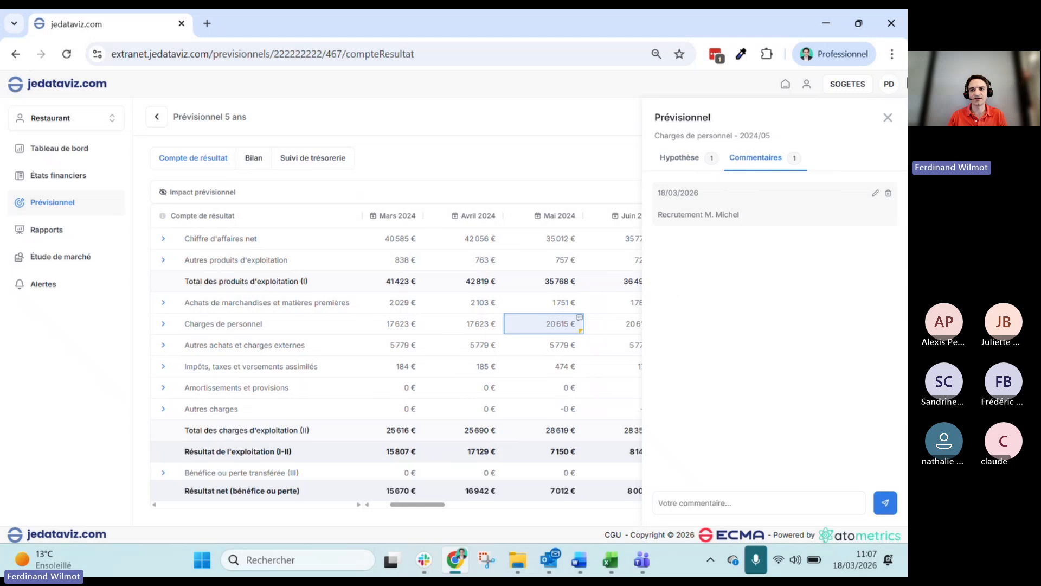
pyautogui.click(887, 121)
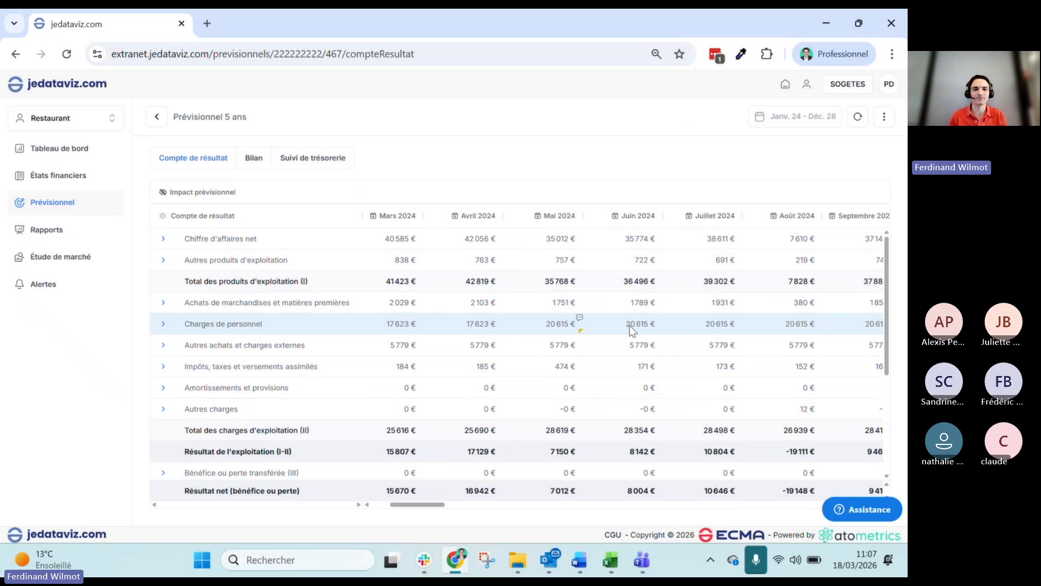
# - Open the forecast's Bilan, hide its Impact prévisionnel chart and expand Actif immobilisé
pyautogui.hscroll(-3, 632, 329)
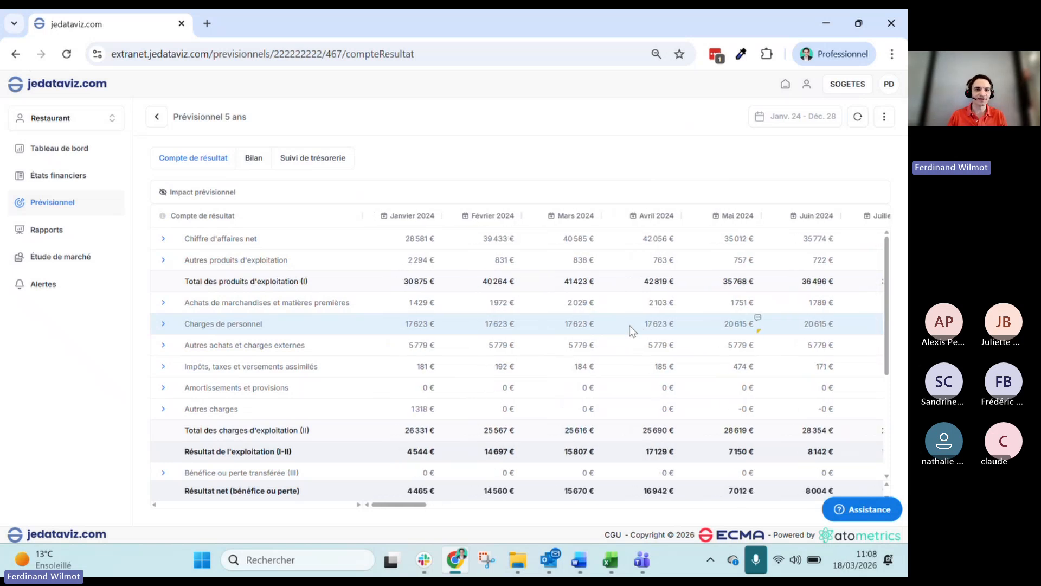
pyautogui.click(255, 162)
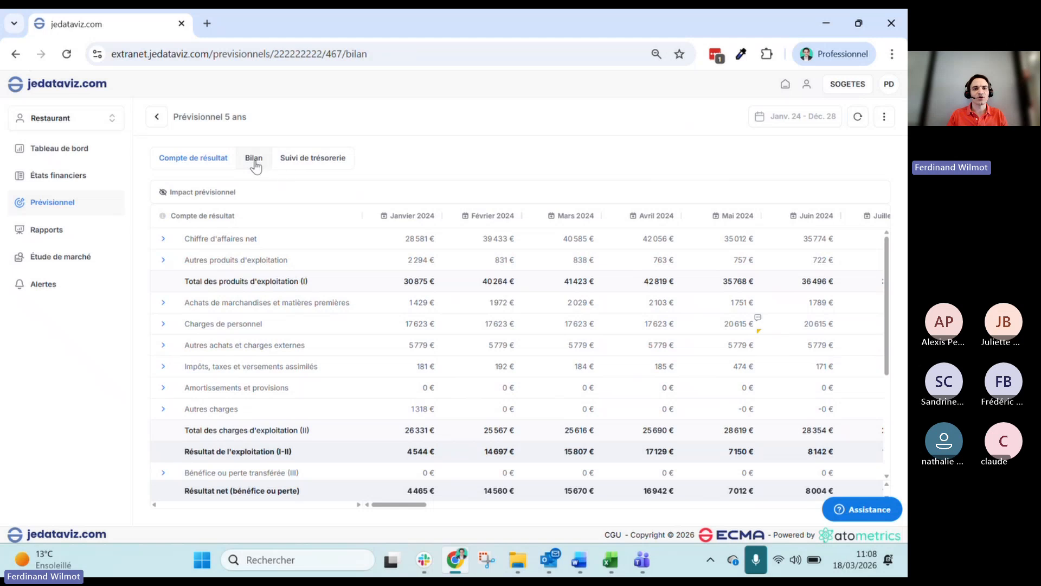
pyautogui.click(190, 194)
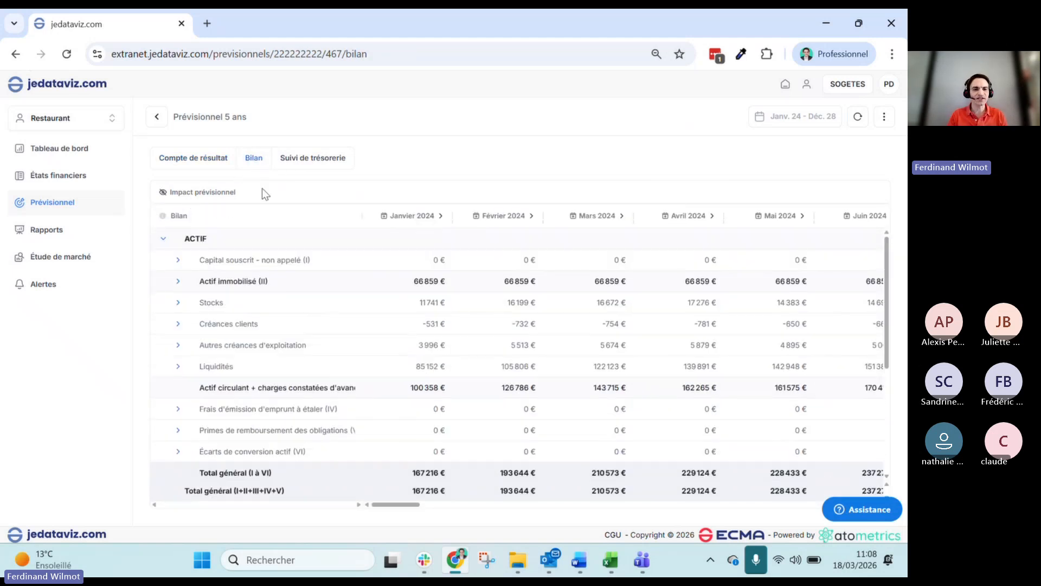
pyautogui.click(177, 281)
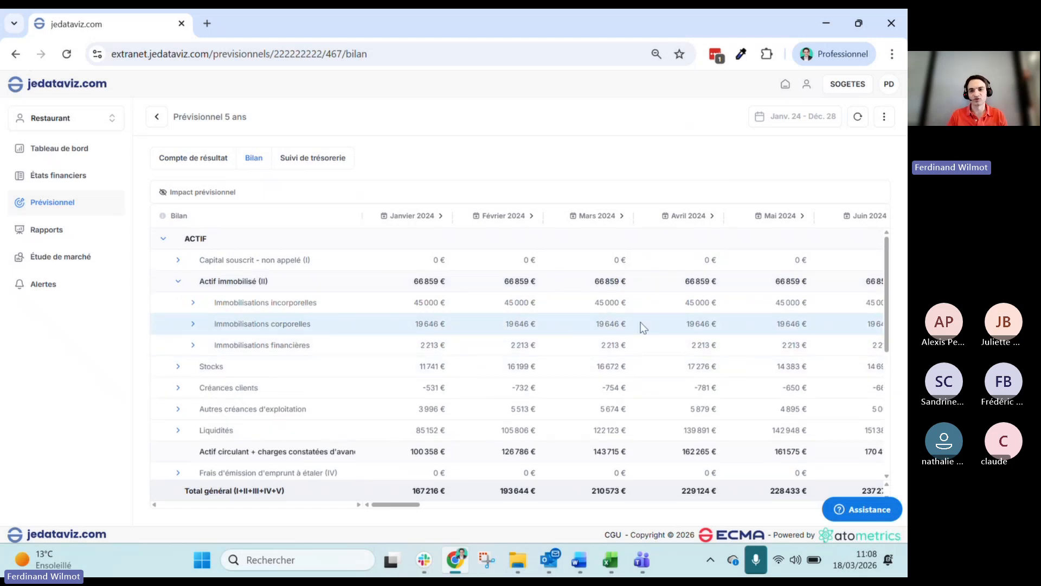
# - Start an Investissement hypothesis for April 2024 Immobilisations corporelles, with sub-type Installations techniques, matériels et outillage industriels and a 50000 € purchase price
pyautogui.click(701, 324)
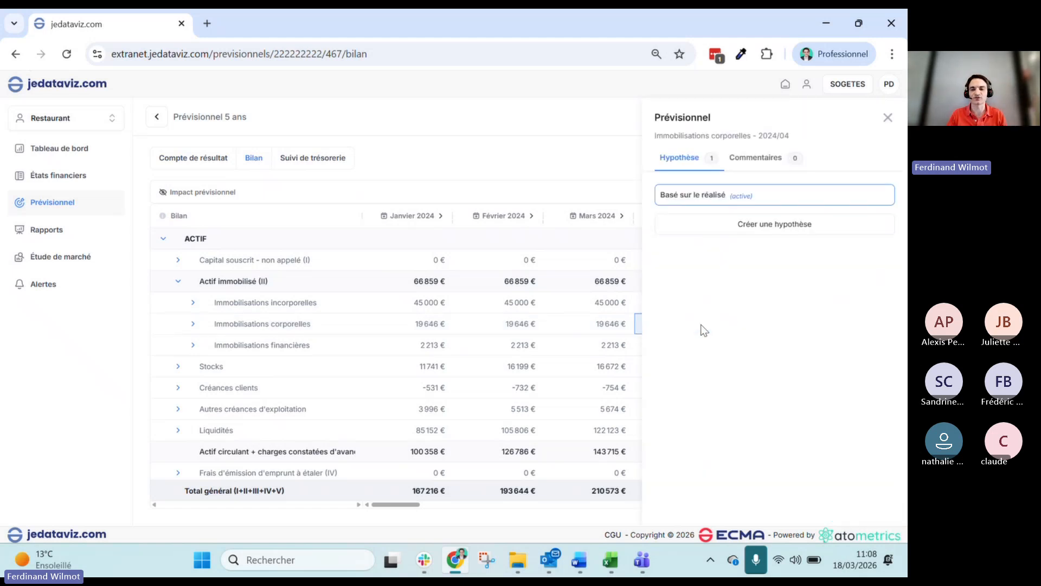
pyautogui.click(761, 229)
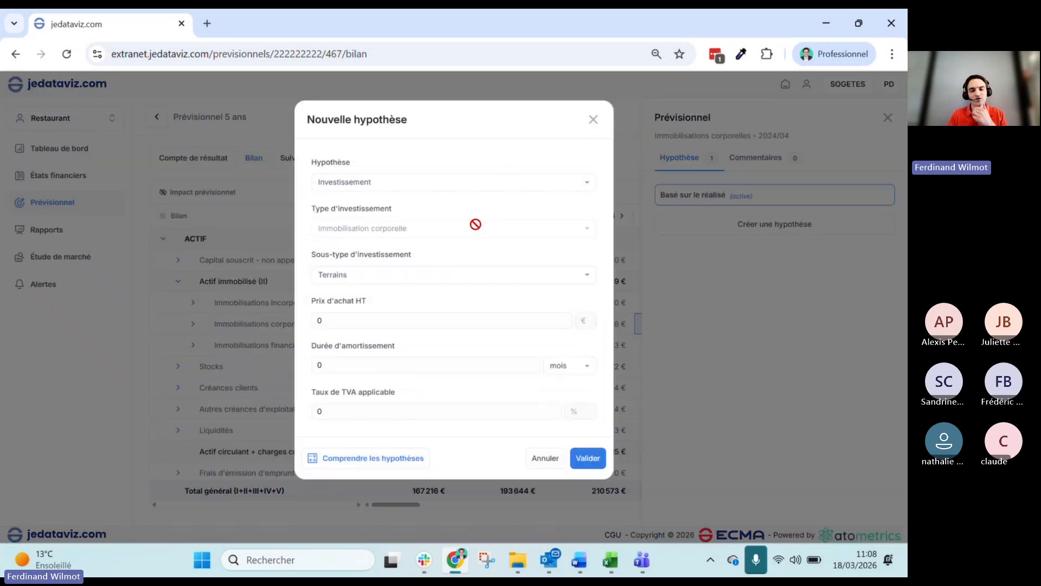
pyautogui.click(382, 277)
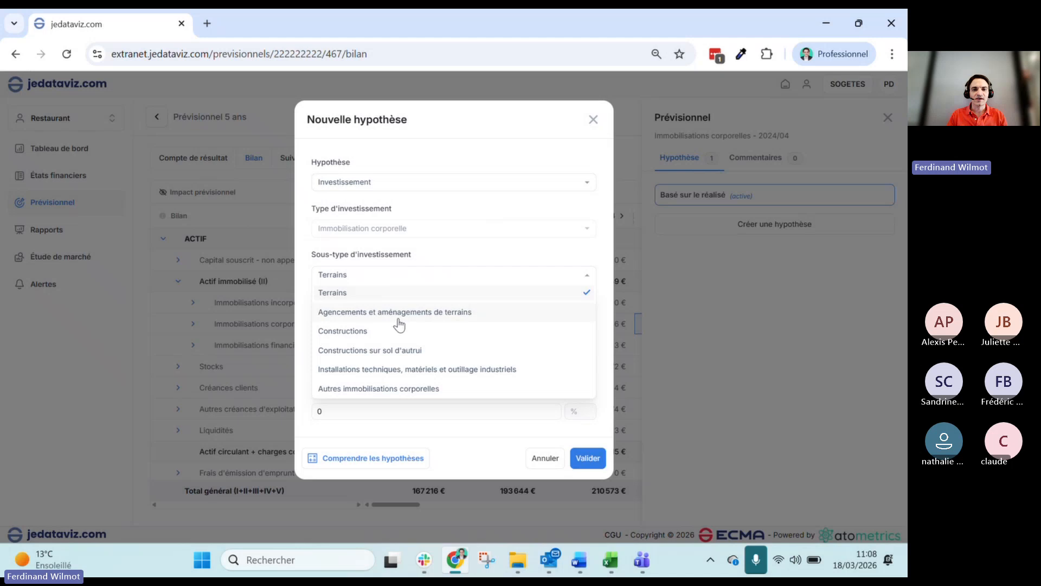
pyautogui.click(442, 371)
pyautogui.click(341, 319)
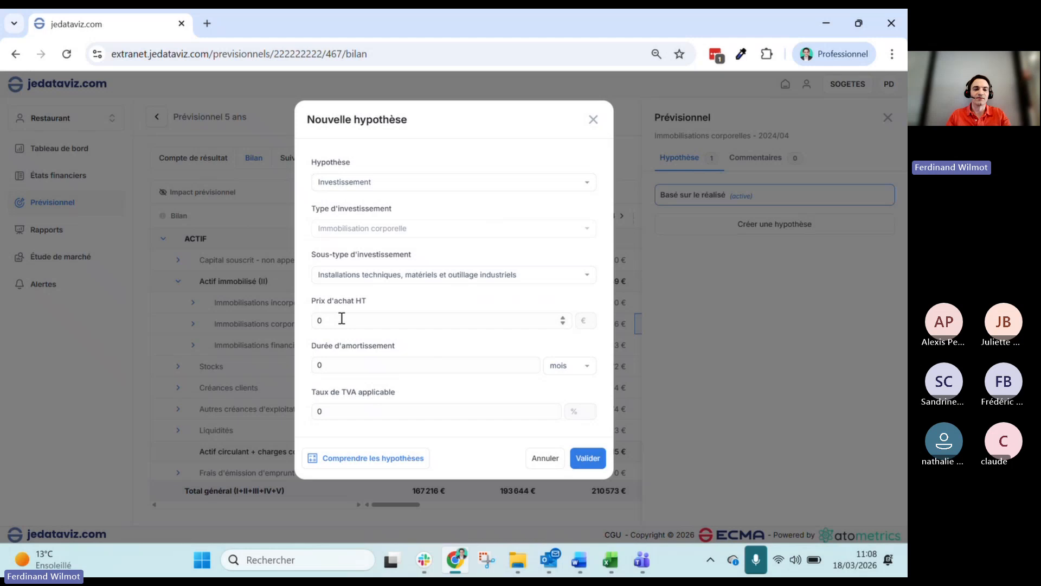
pyautogui.press('BackSpace')
pyautogui.write('500')
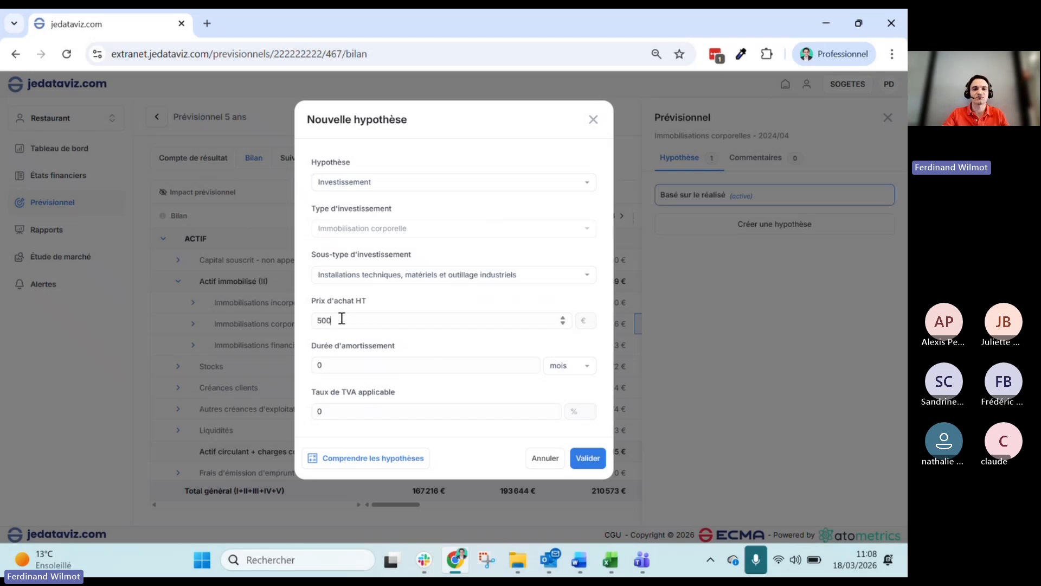
pyautogui.write('00')
# - Set the investment's depreciation period to 10 années and its VAT rate to 20 %, and validate the hypothesis
pyautogui.click(352, 366)
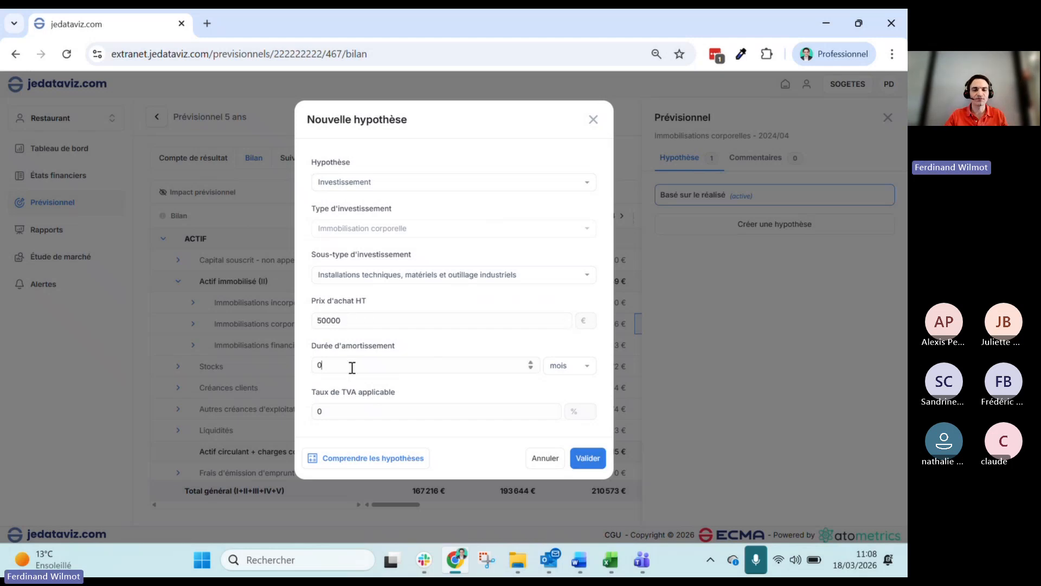
pyautogui.click(563, 365)
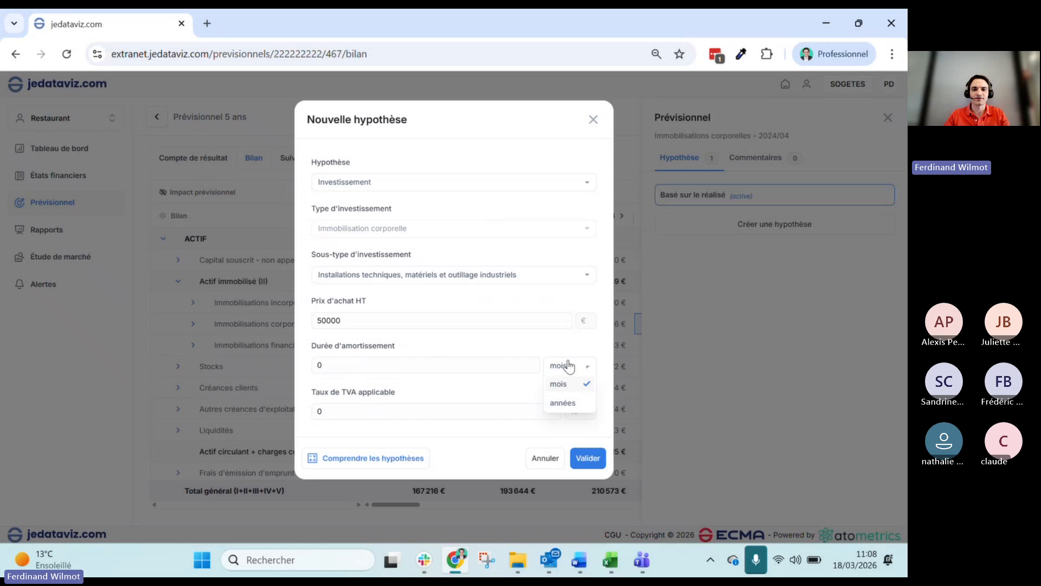
pyautogui.click(576, 408)
pyautogui.click(412, 366)
pyautogui.press('BackSpace')
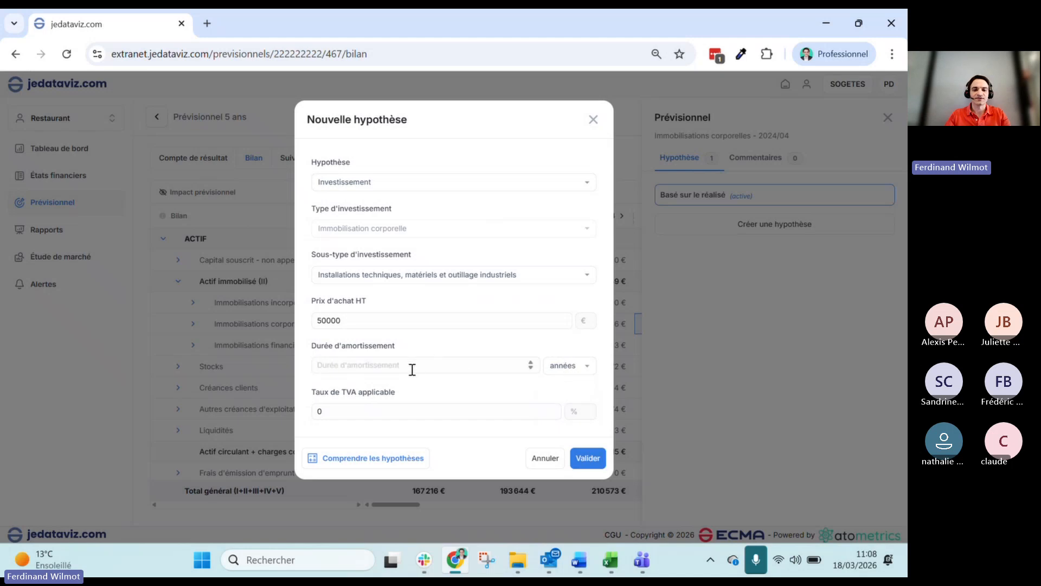
pyautogui.write('10')
pyautogui.click(354, 413)
pyautogui.press('BackSpace')
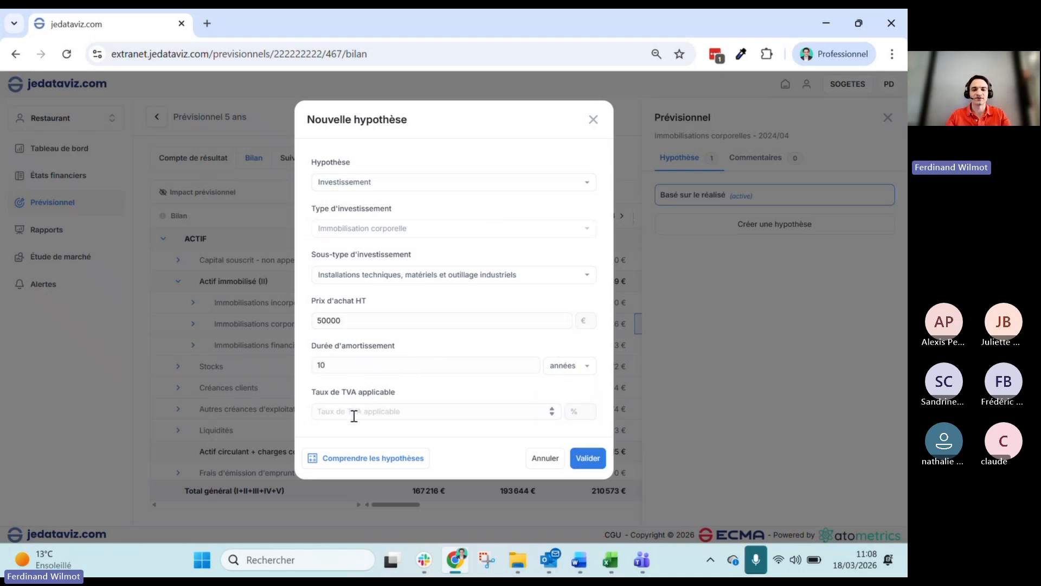
pyautogui.write('20')
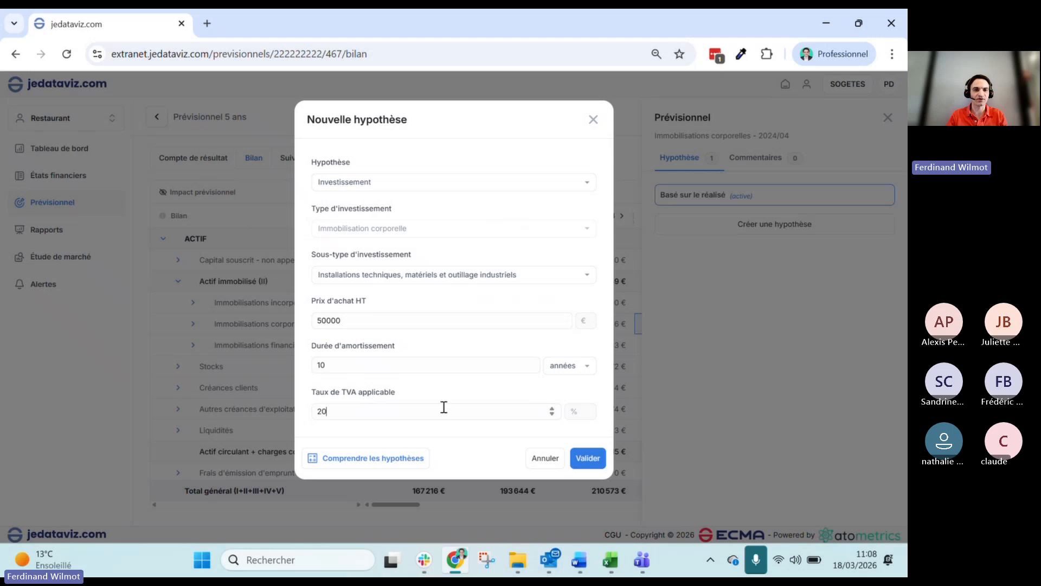
pyautogui.click(588, 458)
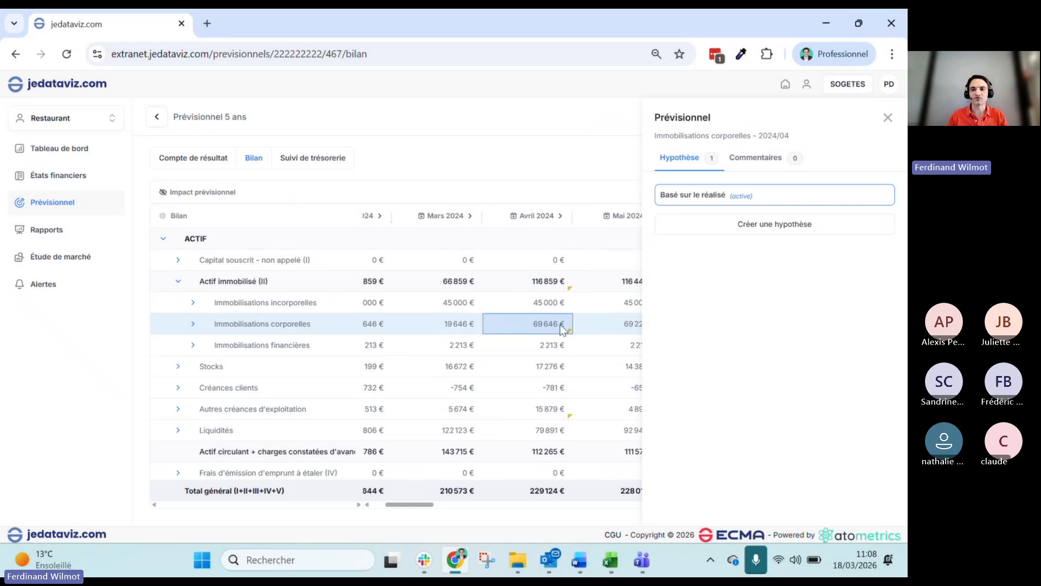
# - Read the explanations of the Investissement and Cession d'immobilisation hypotheses, and close the windows without creating another hypothesis
pyautogui.click(799, 227)
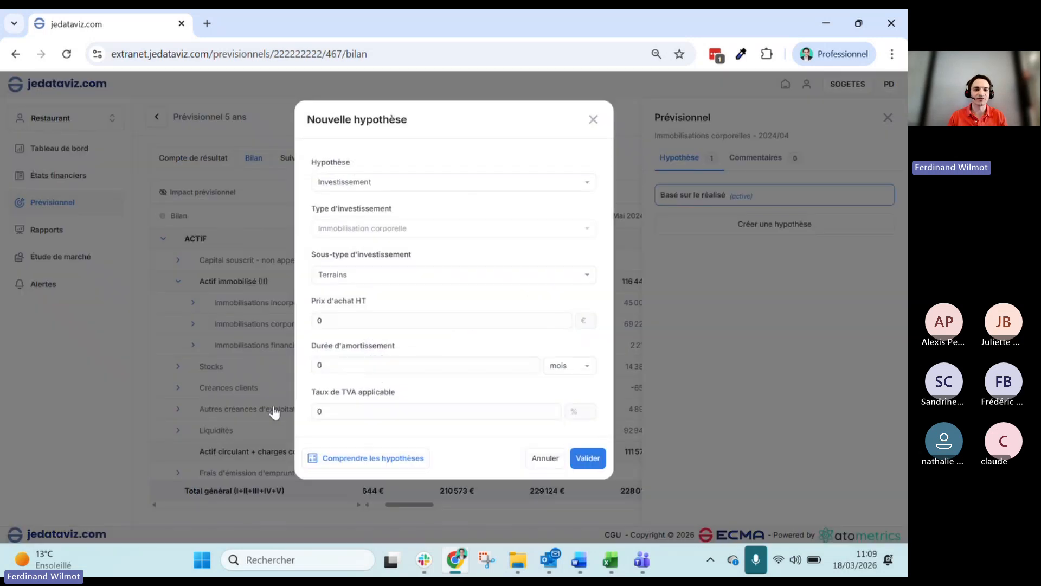
pyautogui.click(360, 459)
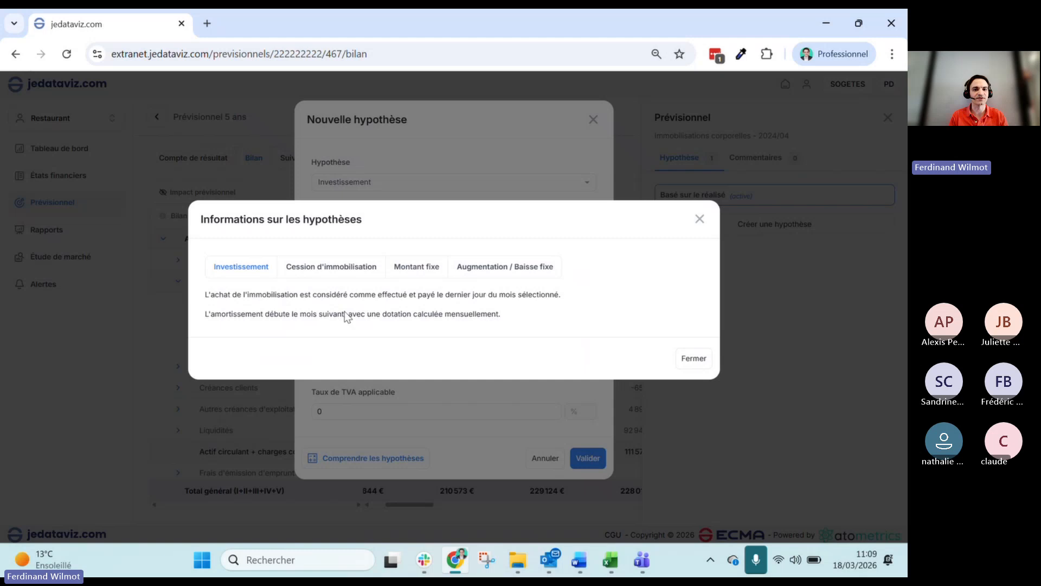
pyautogui.click(323, 267)
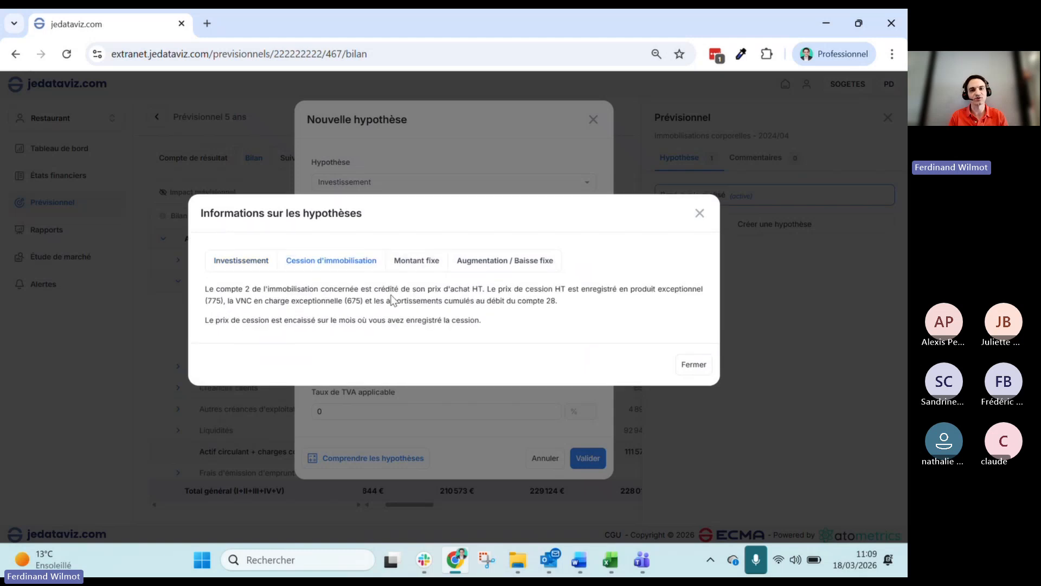
pyautogui.click(700, 213)
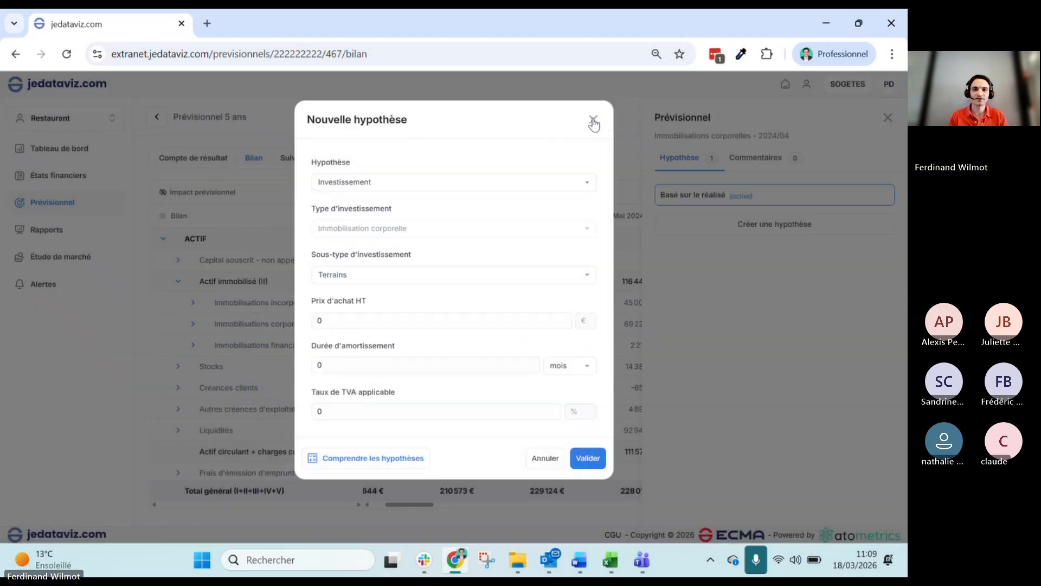
pyautogui.click(593, 119)
pyautogui.click(888, 119)
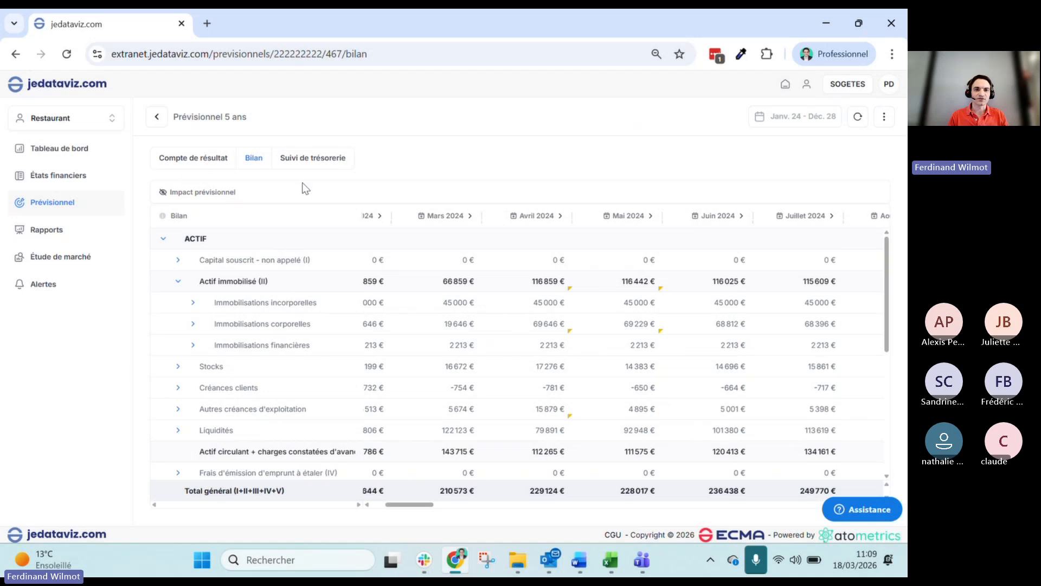
# - Open Suivi de trésorerie, hide its Impact prévisionnel chart and review the monthly cash flows through late 2024
pyautogui.click(311, 163)
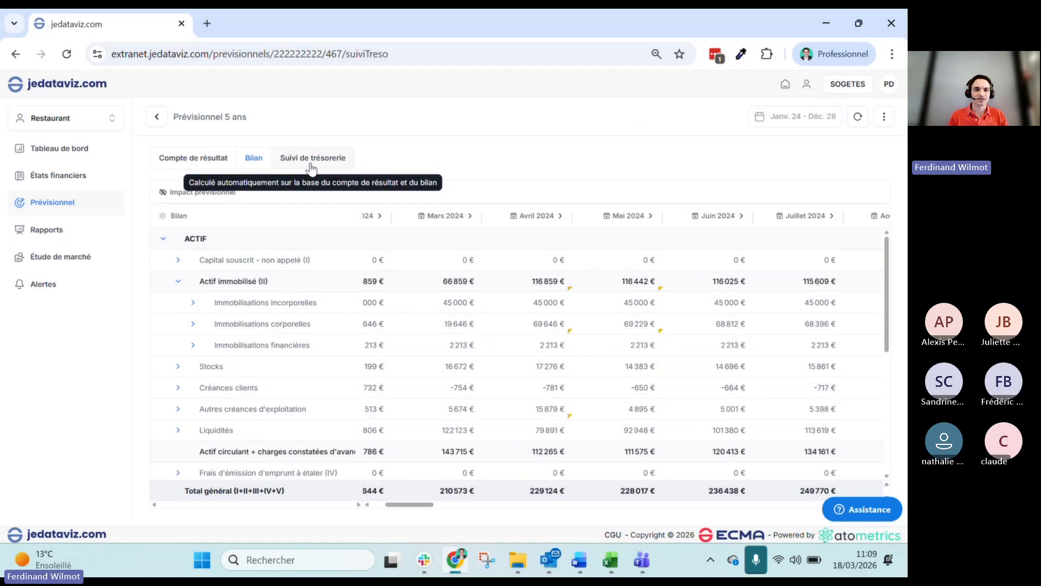
pyautogui.click(215, 194)
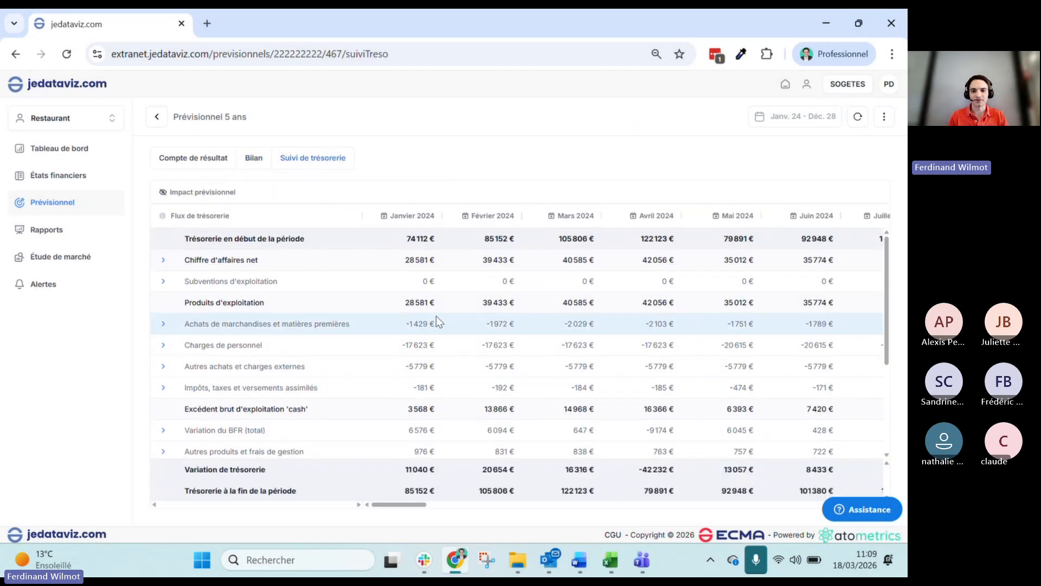
pyautogui.hscroll(5, 436, 316)
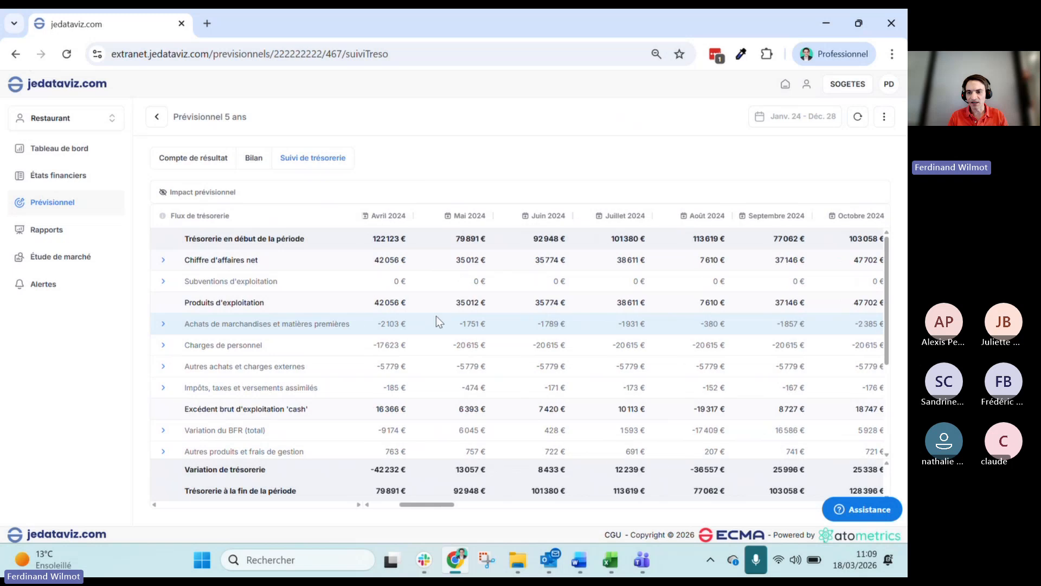
pyautogui.hscroll(-2, 438, 321)
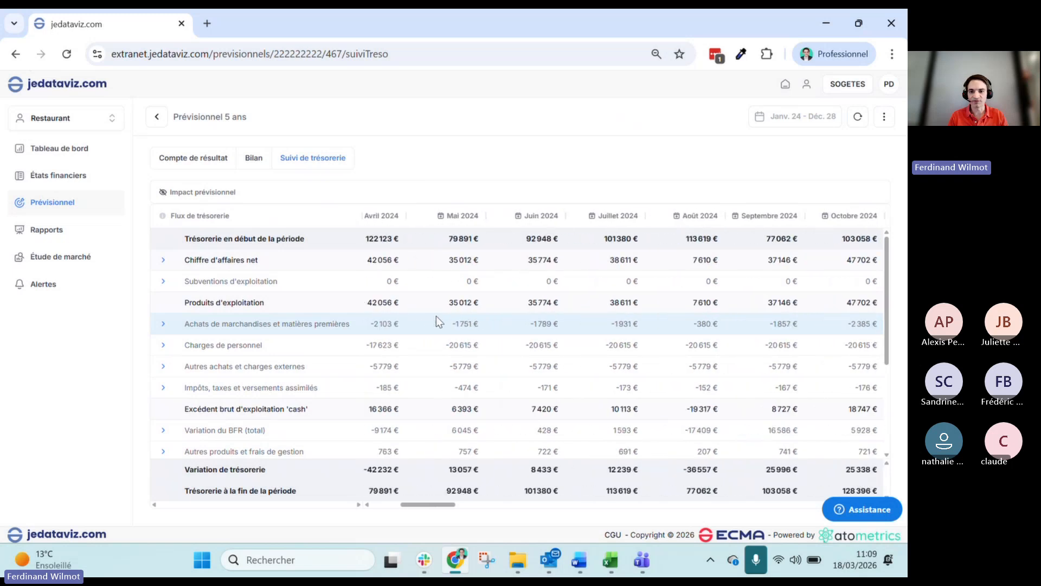
pyautogui.hscroll(4, 436, 317)
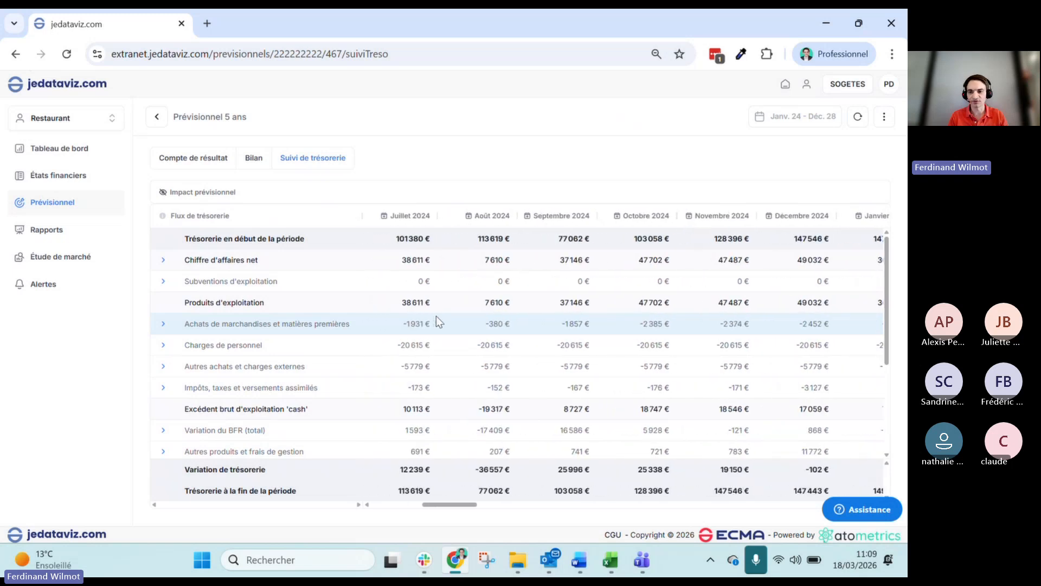
# - Open the Bilan, hide its Impact prévisionnel chart and expand the Actif immobilisé (II) line
pyautogui.hscroll(-5, 436, 315)
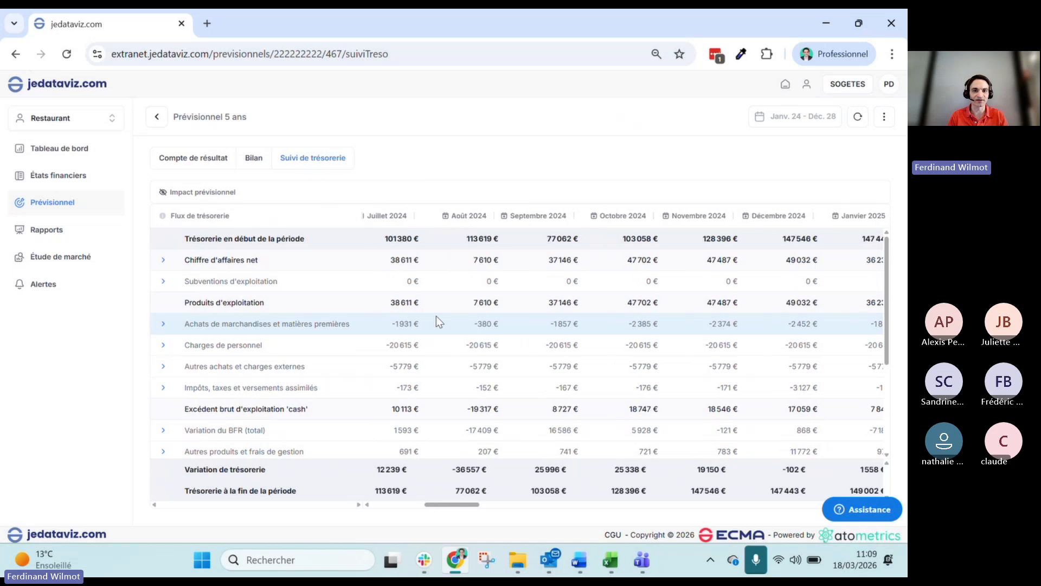
pyautogui.click(260, 159)
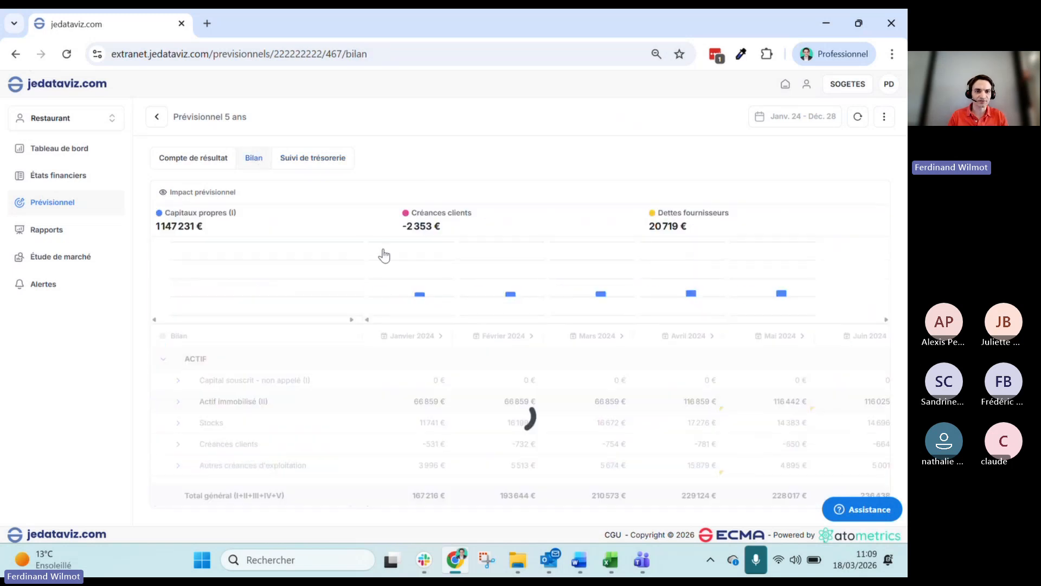
pyautogui.click(199, 193)
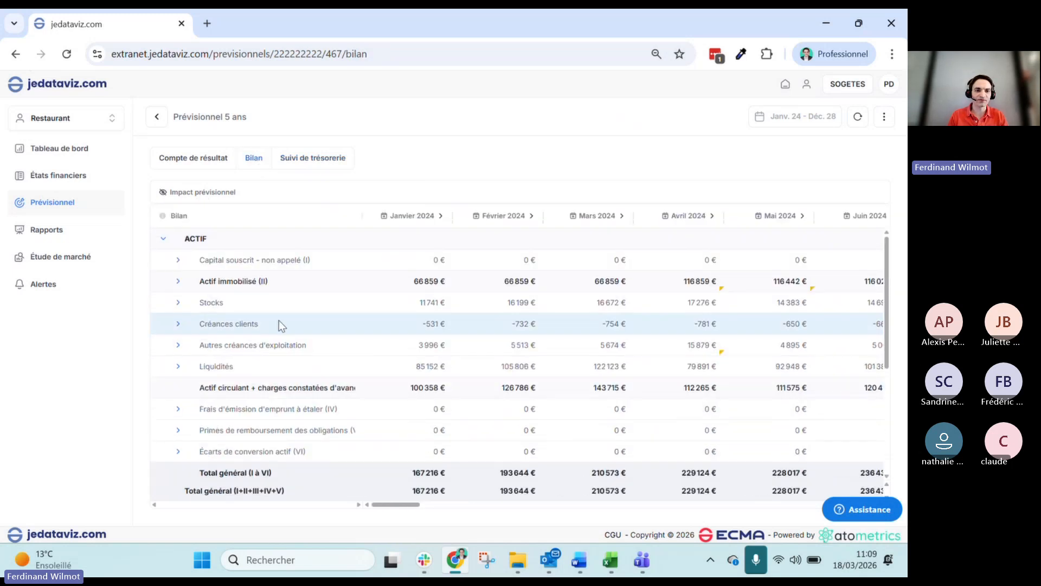
pyautogui.click(208, 281)
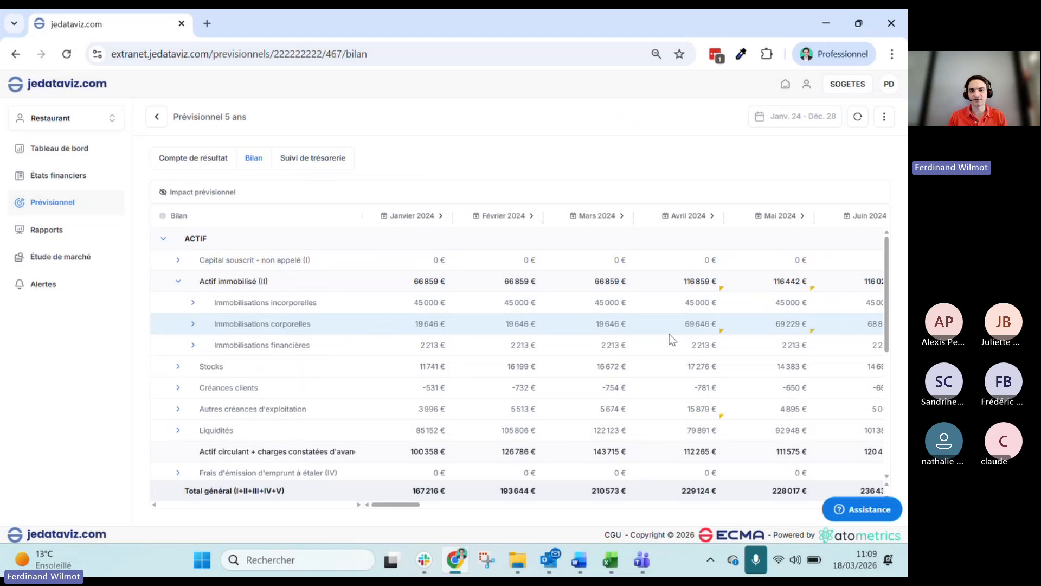
# - Start an Investissement hypothesis for June 2024 Immobilisations corporelles, with sub-type Installations techniques, matériels et outillage industriels and a 500000 € purchase price
pyautogui.click(864, 325)
pyautogui.click(773, 224)
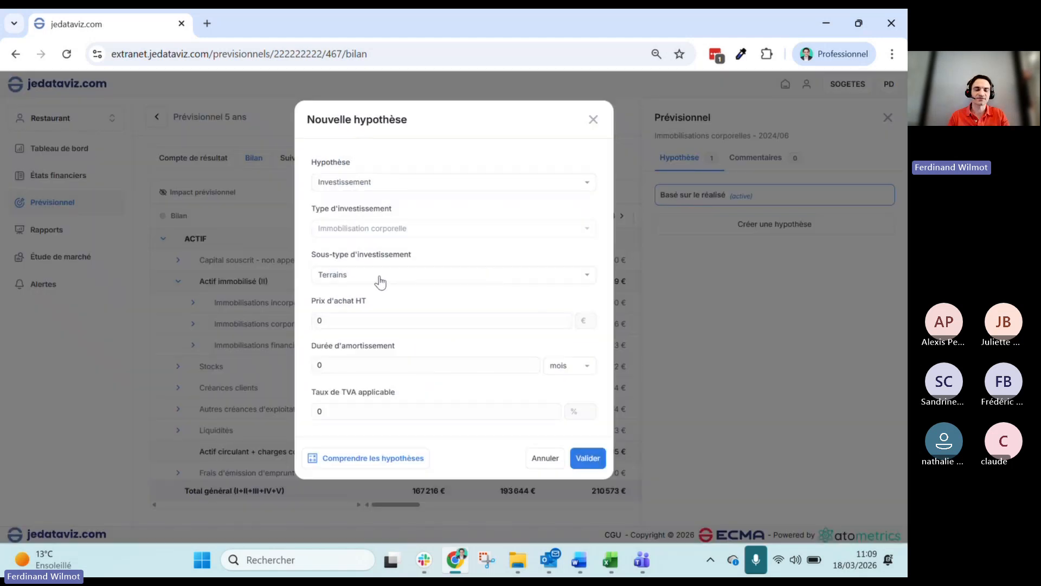
pyautogui.click(379, 281)
pyautogui.click(405, 372)
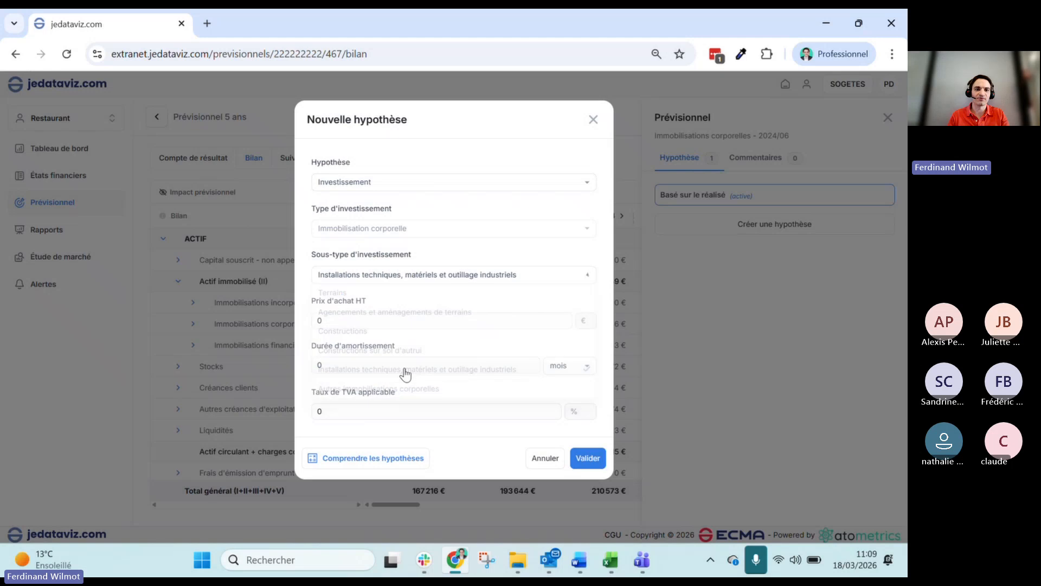
pyautogui.click(344, 318)
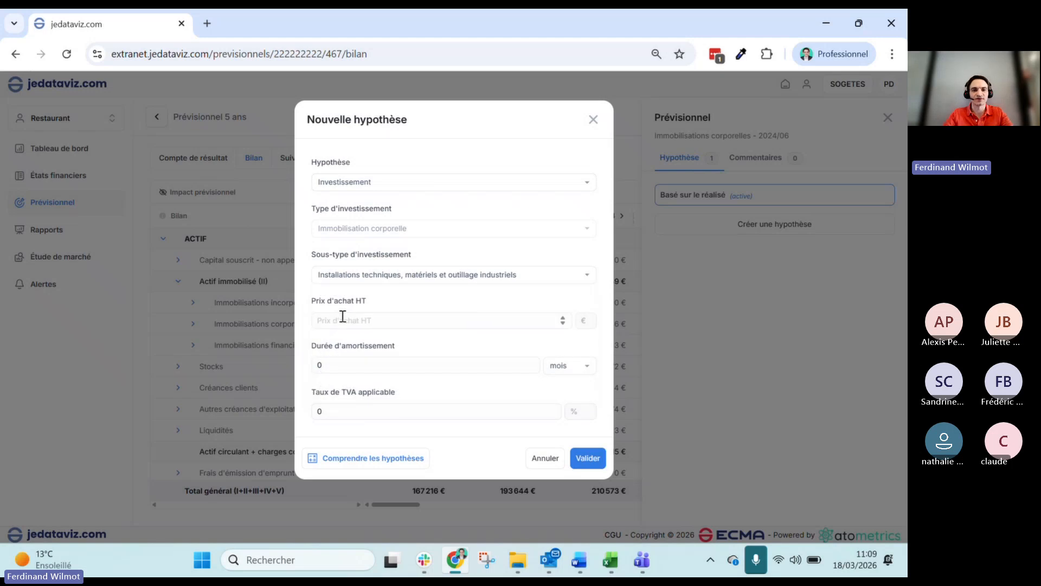
pyautogui.write('50000')
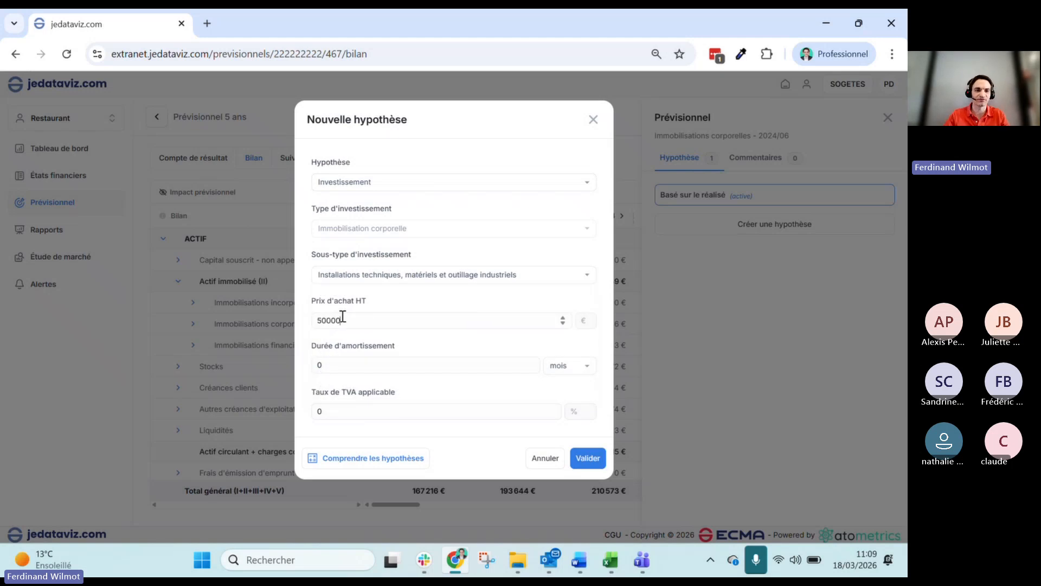
pyautogui.write('0')
# - Set this investment's depreciation period to 10 années and its applicable VAT rate to 20 %, and validate the hypothesis
pyautogui.click(335, 365)
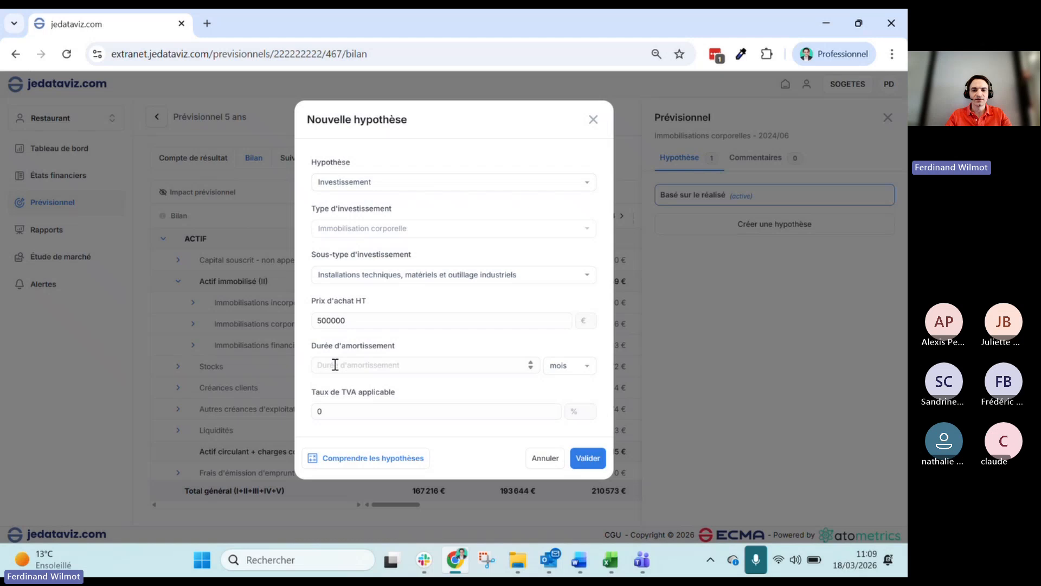
pyautogui.write('10')
pyautogui.click(569, 371)
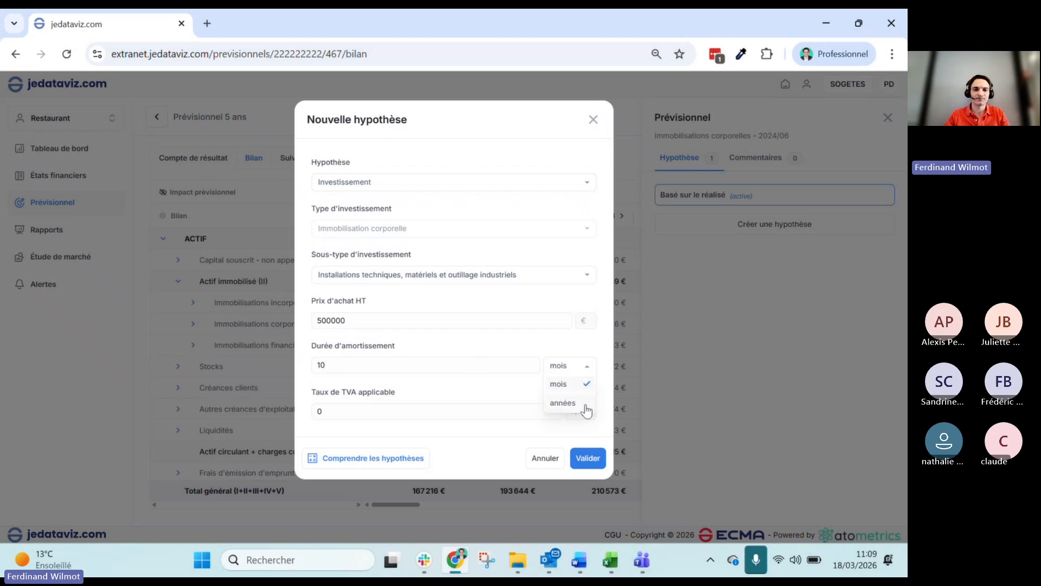
pyautogui.click(584, 405)
pyautogui.click(473, 411)
pyautogui.press('BackSpace')
pyautogui.write('2')
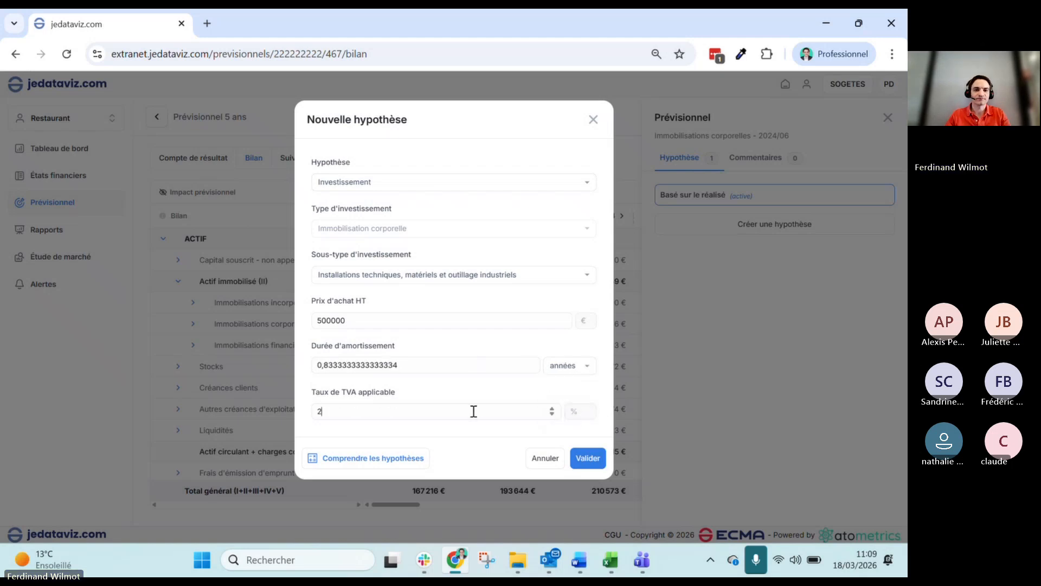
pyautogui.write('0')
pyautogui.doubleClick(423, 361)
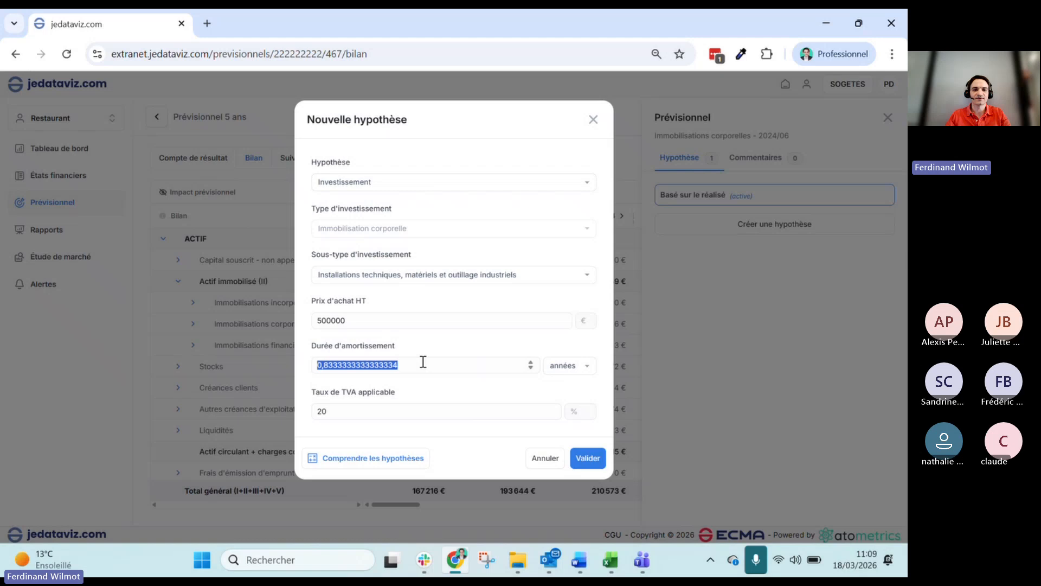
pyautogui.write('10')
pyautogui.click(592, 458)
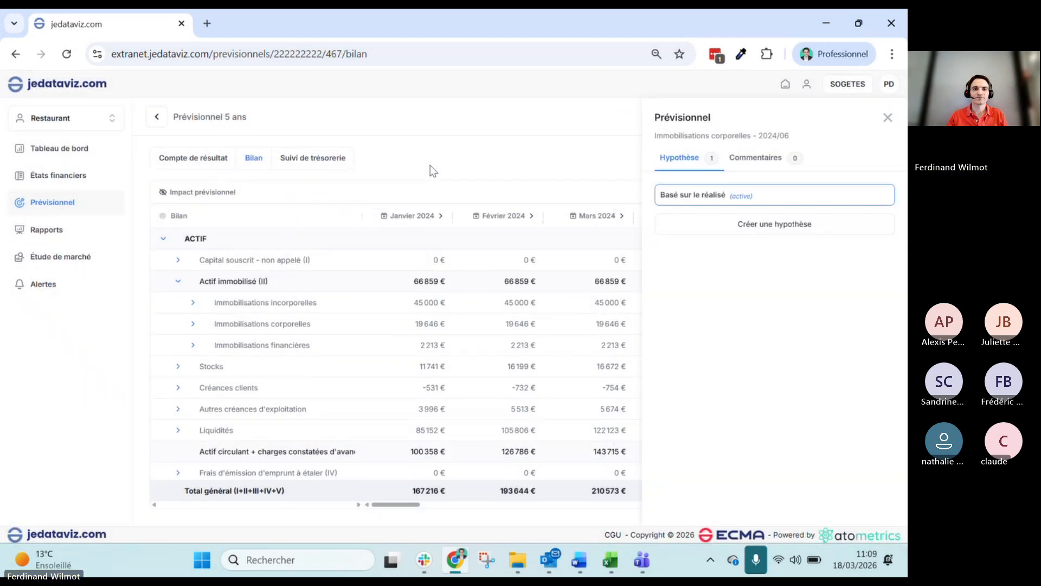
# - Check the financing need in Suivi de trésorerie, and expand Emprunts et dettes financières under PASSIF in the Bilan with its chart hidden
pyautogui.click(313, 158)
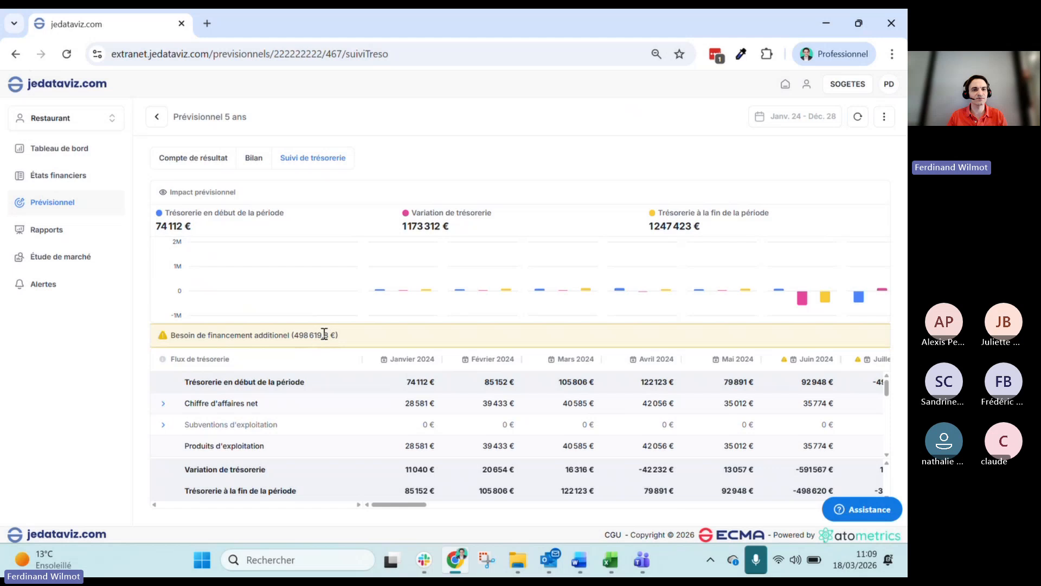
pyautogui.click(254, 162)
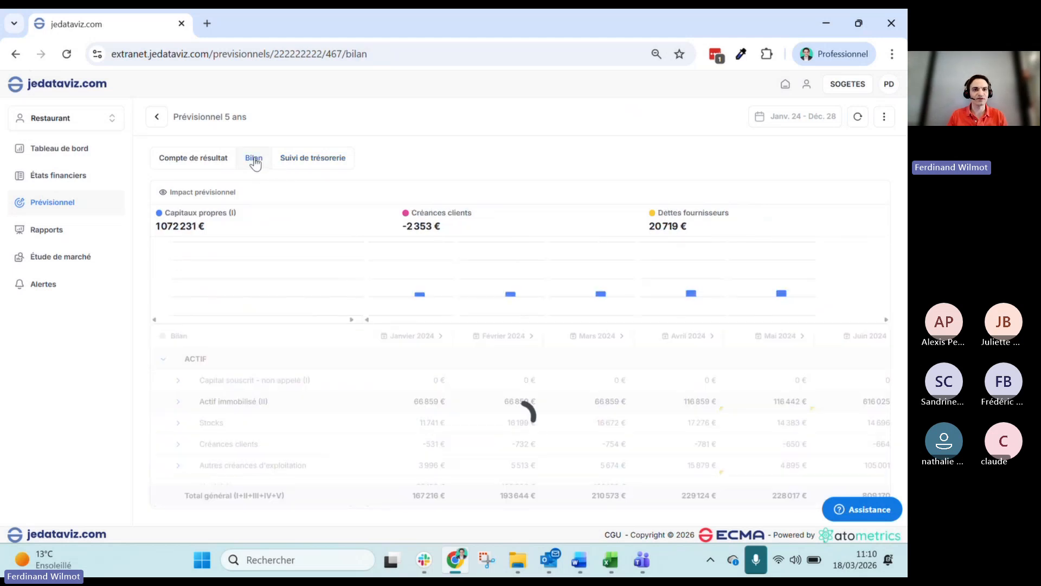
pyautogui.click(203, 193)
pyautogui.scroll(-1, 305, 325)
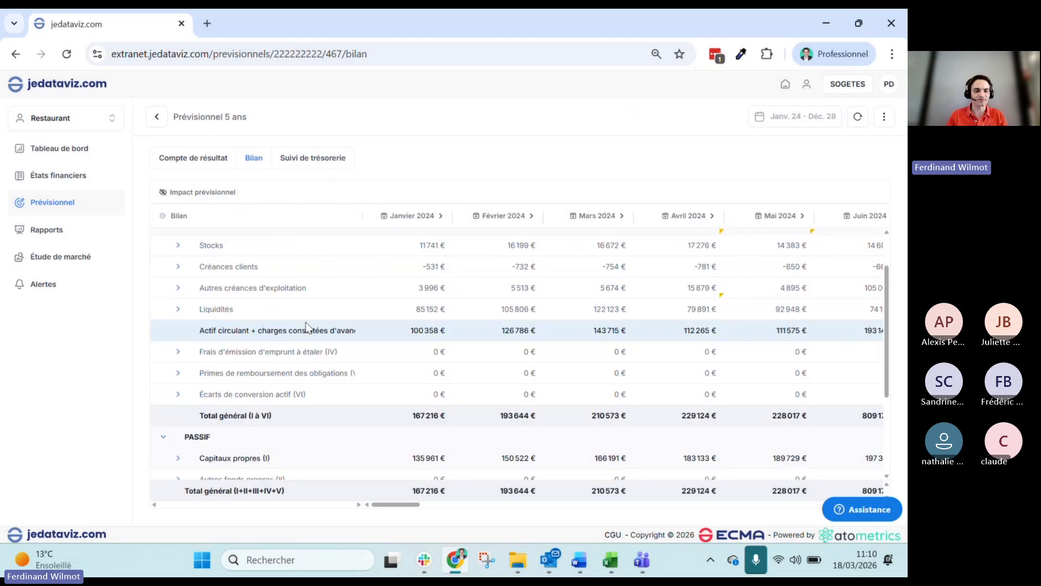
pyautogui.scroll(-3, 306, 326)
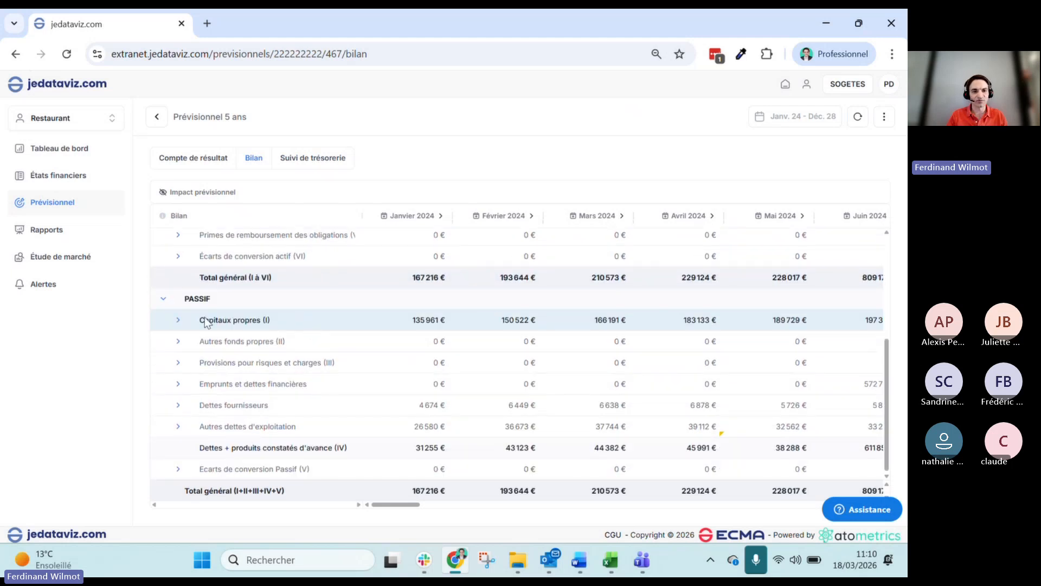
pyautogui.click(190, 389)
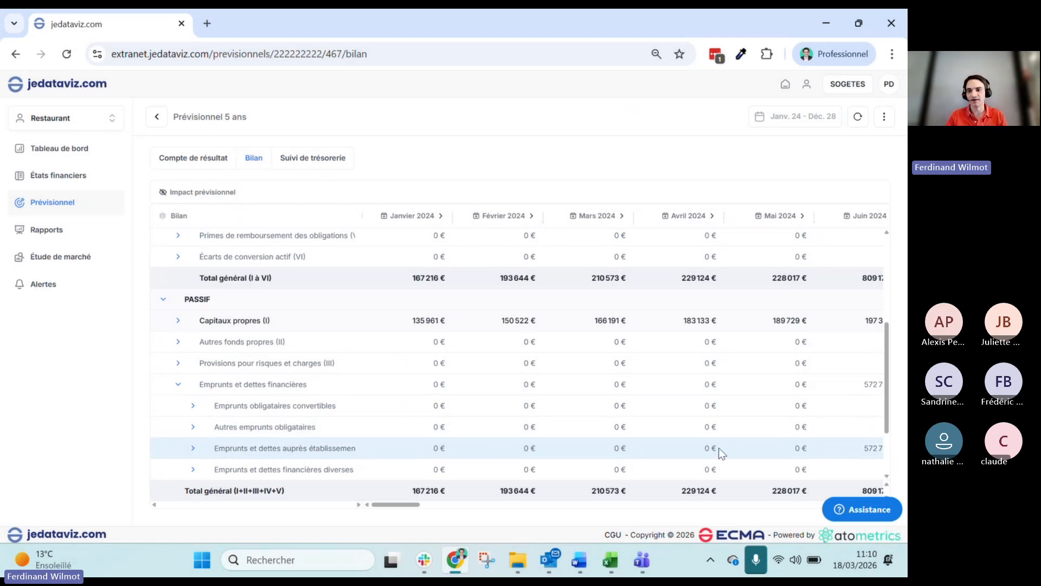
# - Start an Emprunt bancaire hypothesis for May 2024 on the credit institution loans line, with an amount of 550000 € and a 4 % interest rate
pyautogui.click(801, 448)
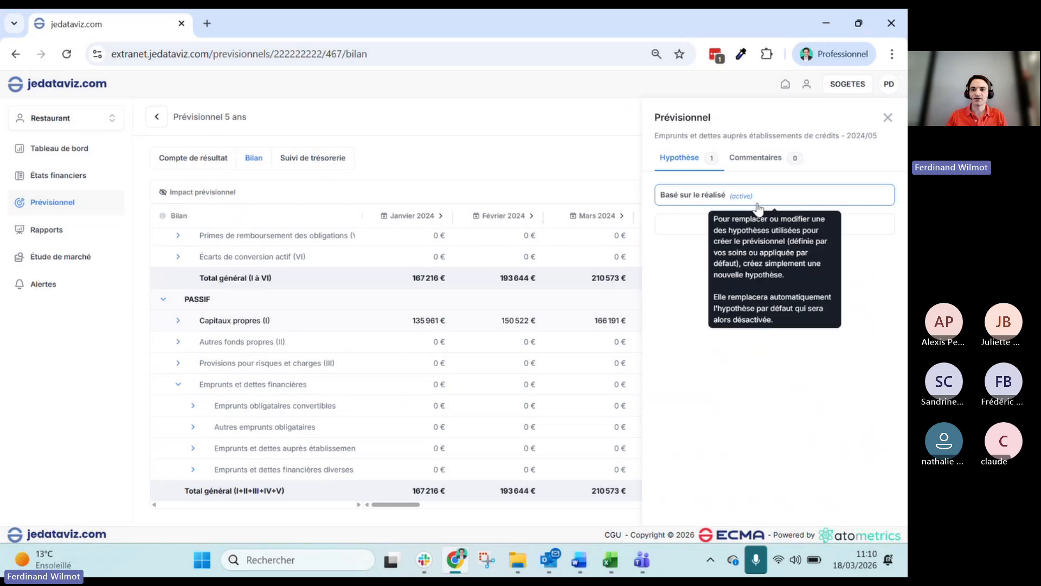
pyautogui.click(712, 226)
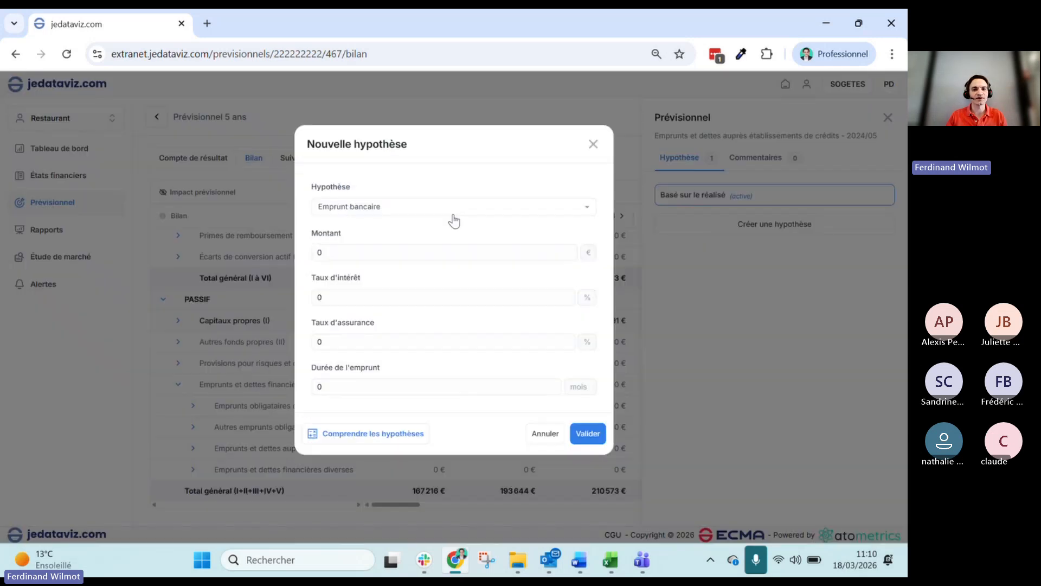
pyautogui.click(376, 254)
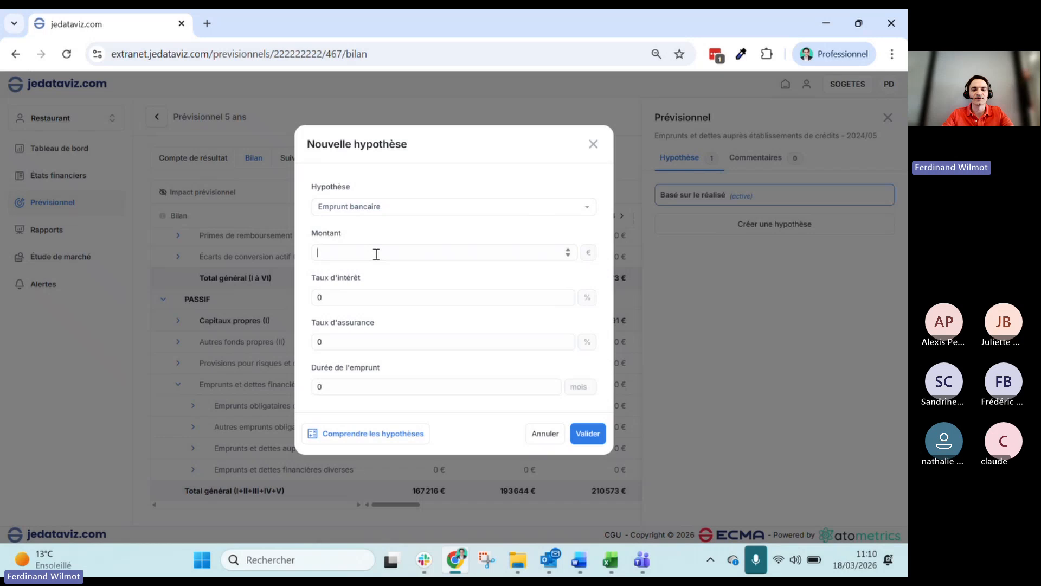
pyautogui.write('550000')
pyautogui.click(370, 295)
pyautogui.press('BackSpace')
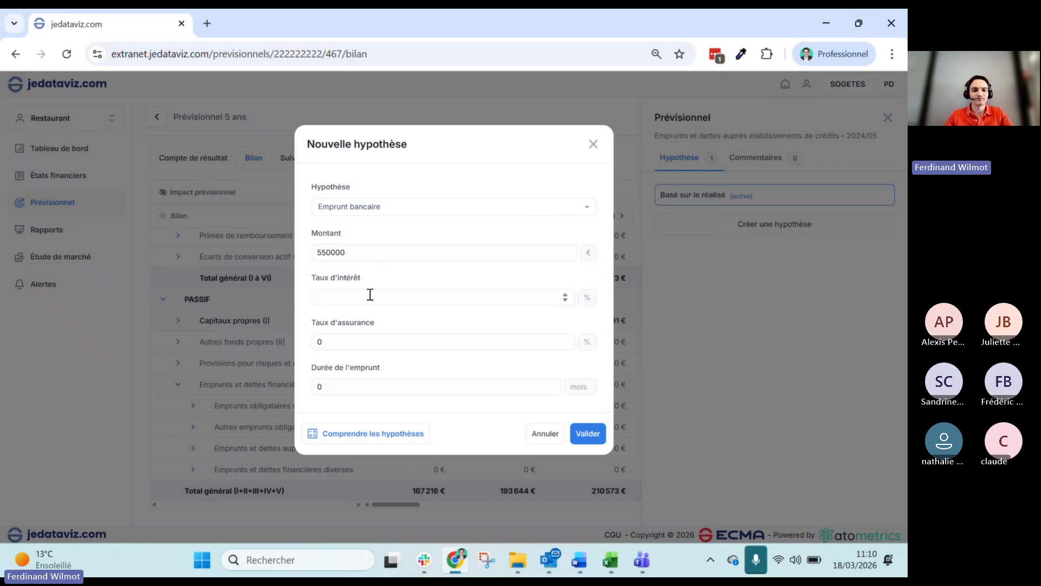
pyautogui.write('4')
# - Set the loan's insurance rate to 0,3 % and its duration to 300 mois, validate it and close the hypothesis windows
pyautogui.click(365, 343)
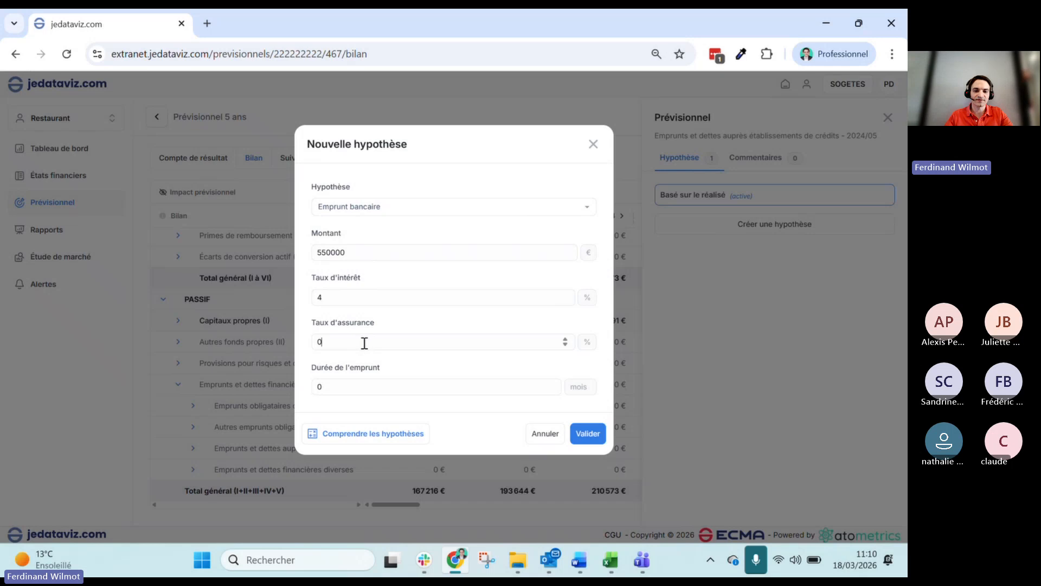
pyautogui.write(',3')
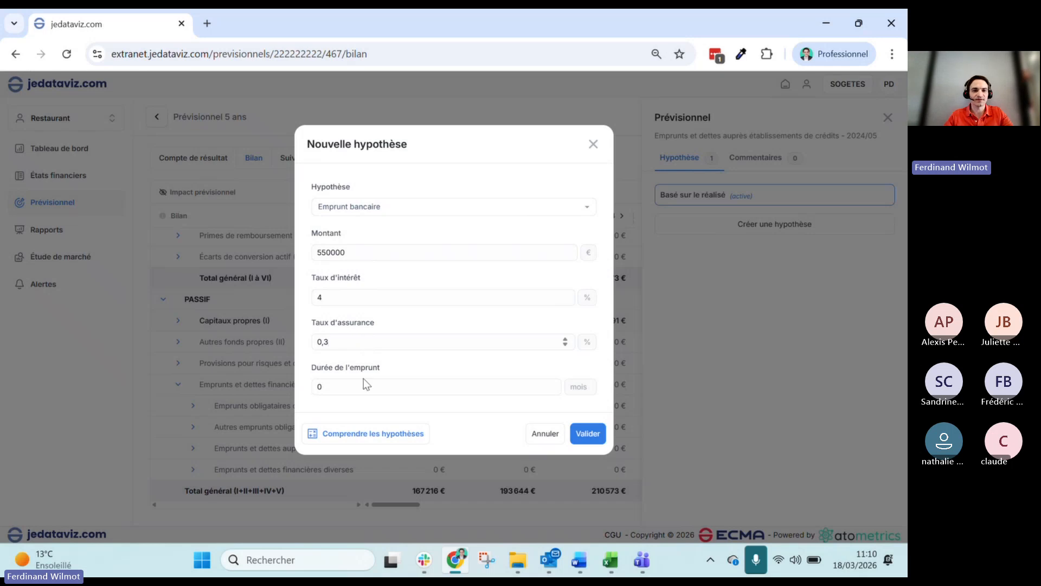
pyautogui.click(354, 391)
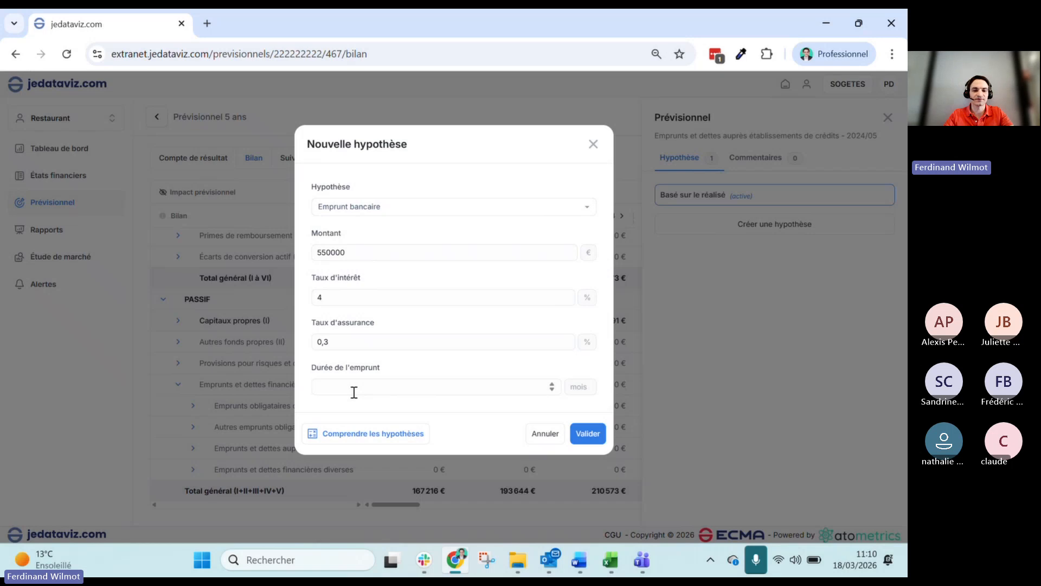
pyautogui.write('300')
pyautogui.click(595, 428)
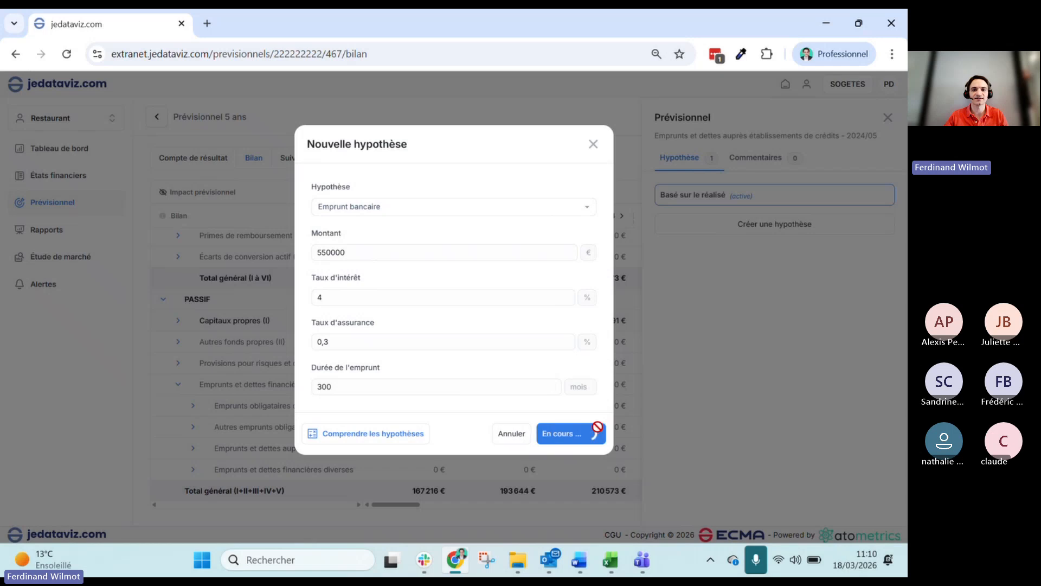
pyautogui.click(594, 145)
pyautogui.click(888, 118)
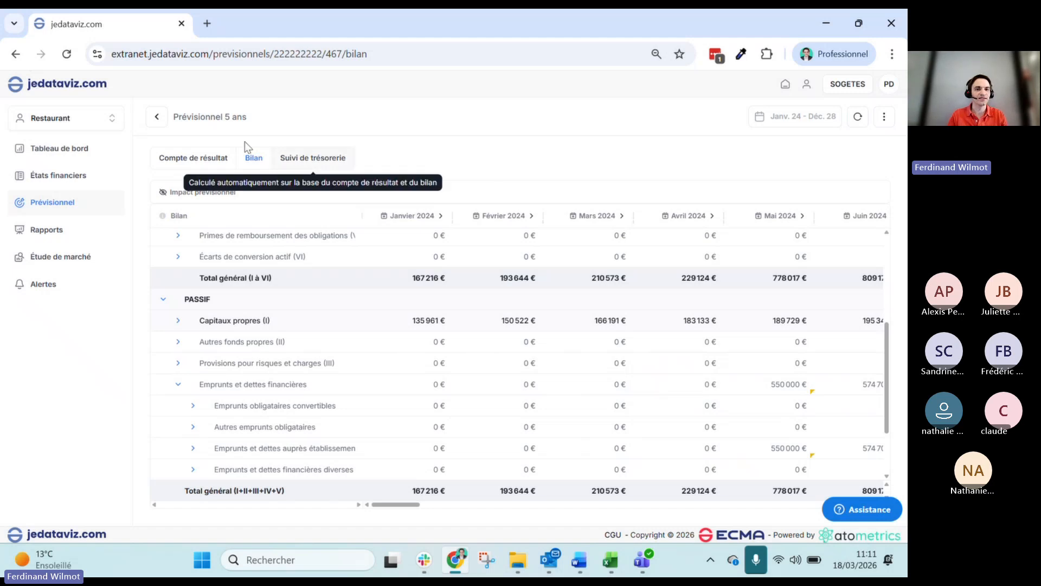
# - Open the Tableau de bord and extend the Prévisionnel comparison period through Déc. 26
pyautogui.click(66, 150)
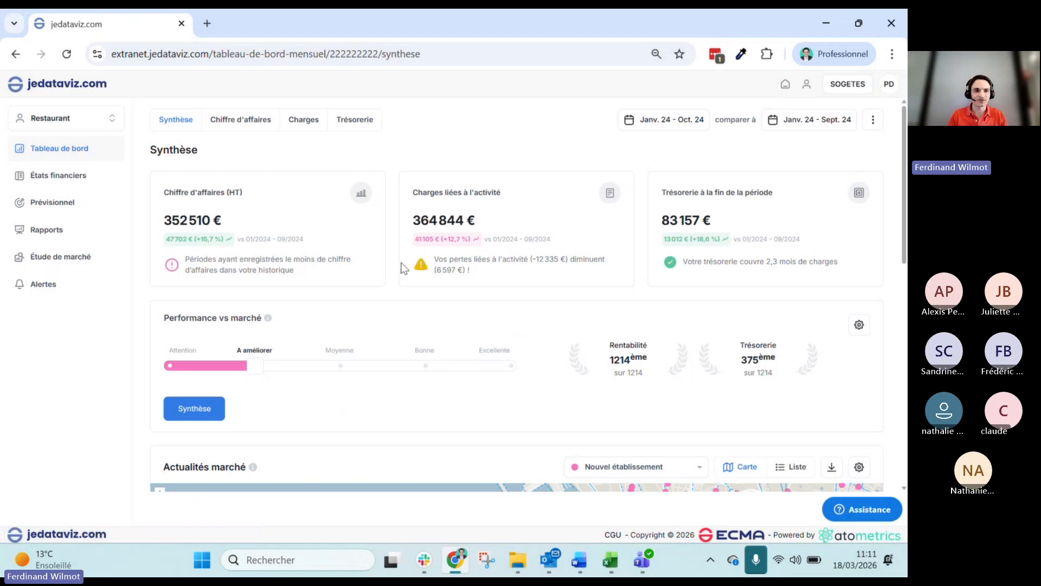
pyautogui.click(793, 125)
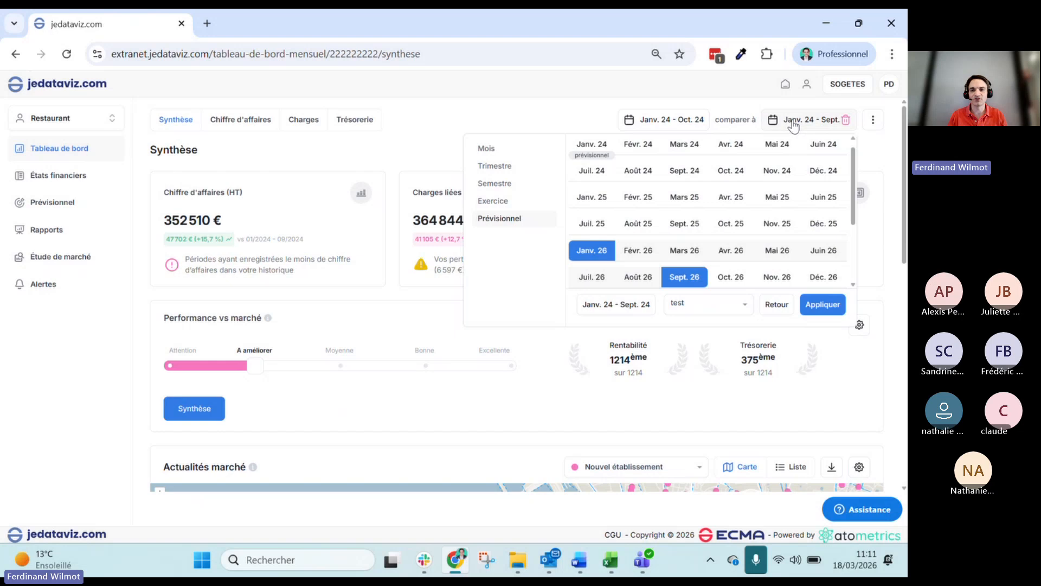
pyautogui.scroll(-2, 702, 263)
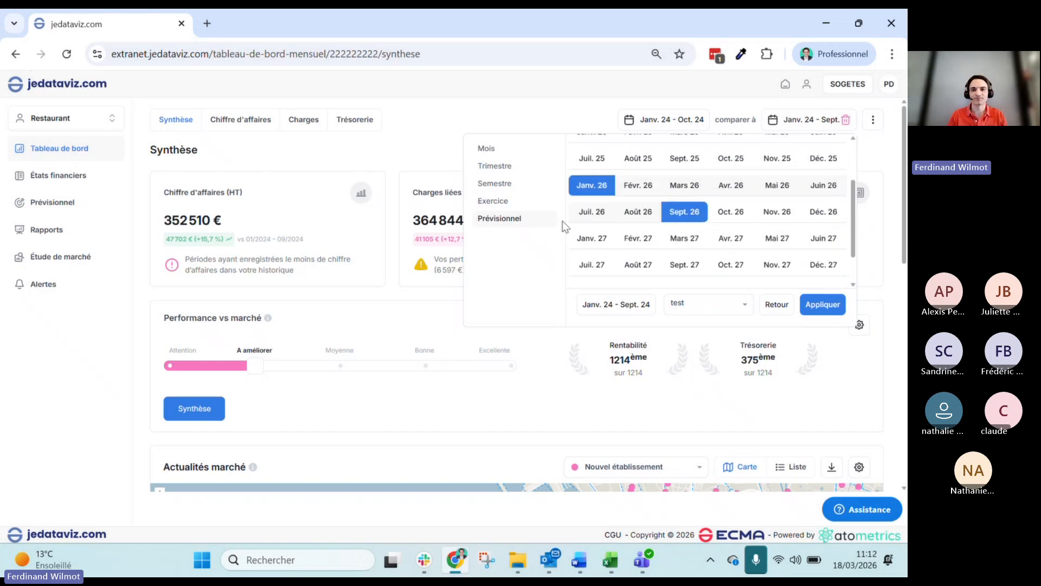
pyautogui.scroll(1, 691, 225)
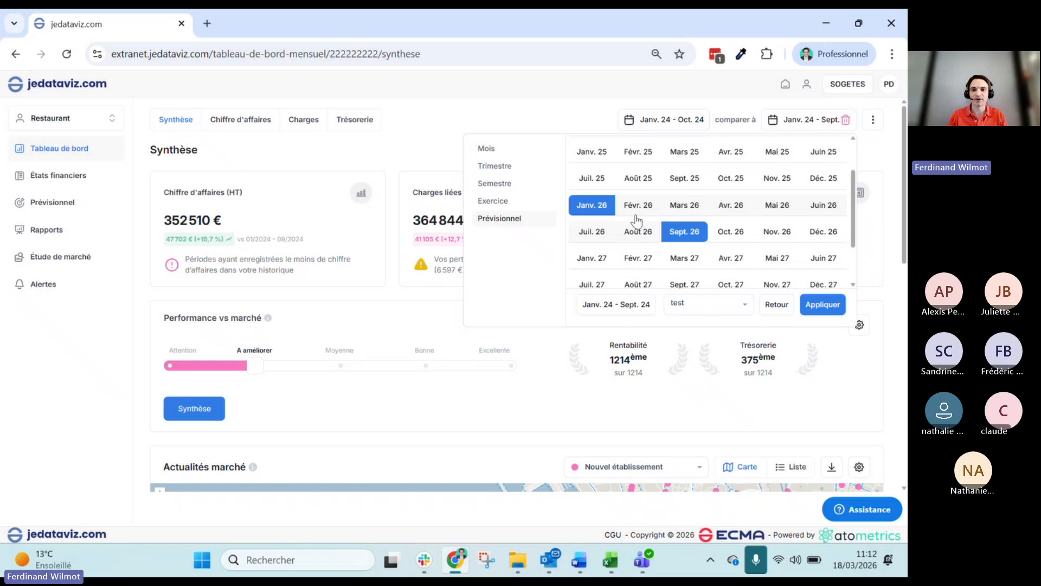
pyautogui.click(823, 233)
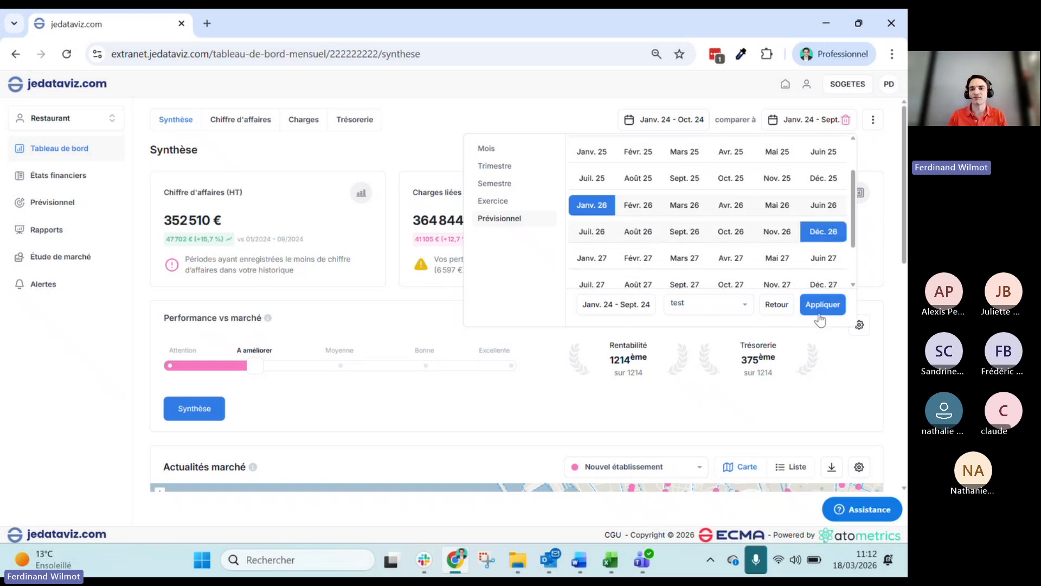
# - Compare the dashboard with the Prévisionnel 5 ans forecast over Janv. 26 - Déc. 26 and apply it
pyautogui.click(689, 308)
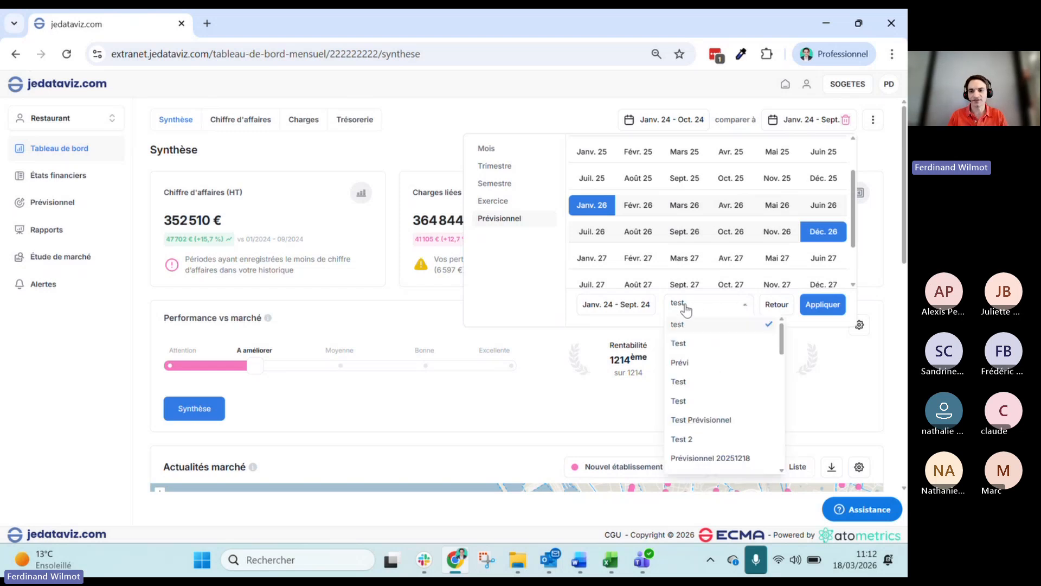
pyautogui.scroll(-5, 700, 387)
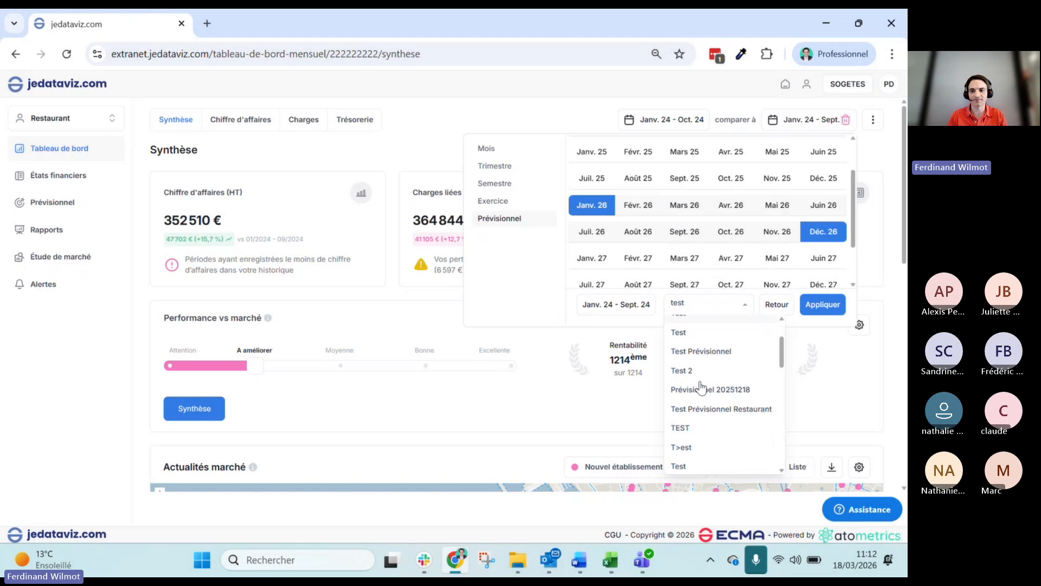
pyautogui.scroll(-6, 700, 388)
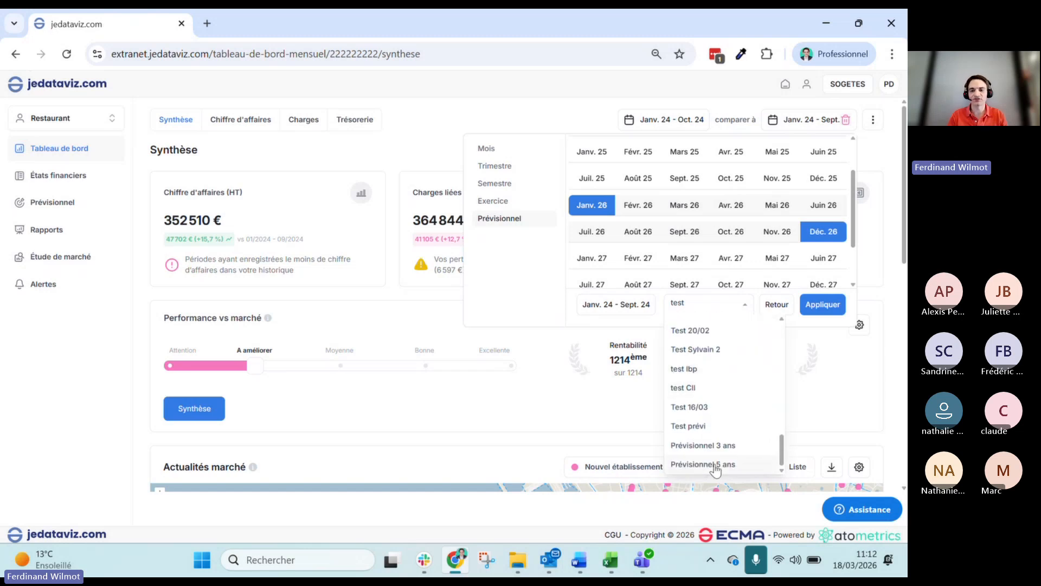
pyautogui.click(693, 464)
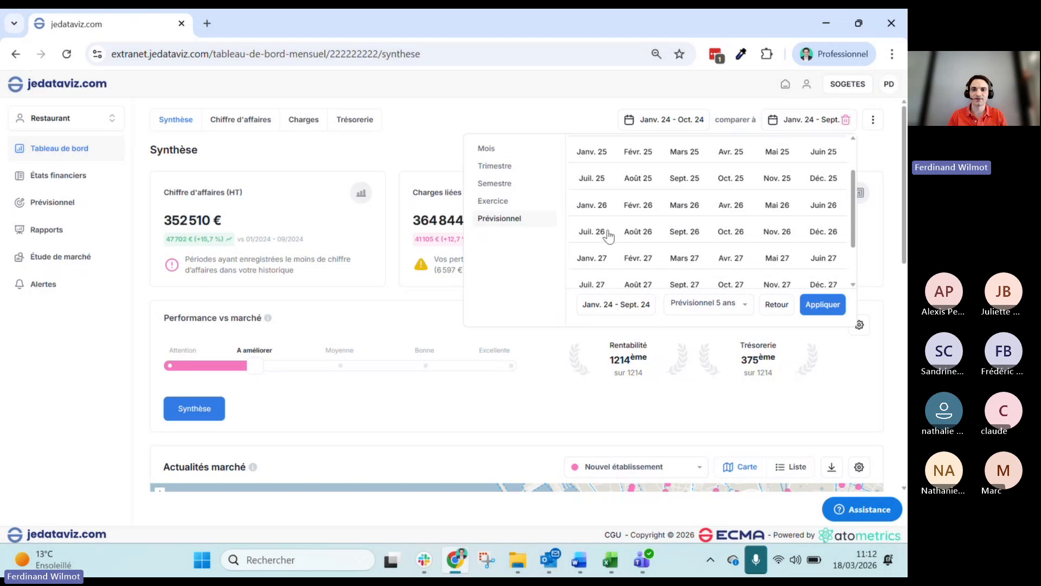
pyautogui.click(591, 206)
pyautogui.click(828, 237)
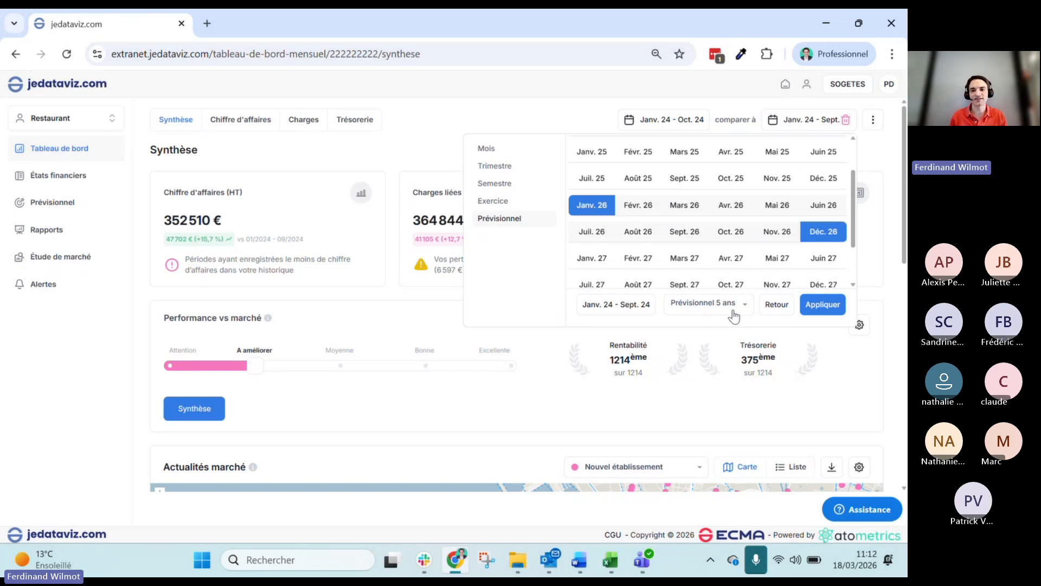
pyautogui.click(823, 304)
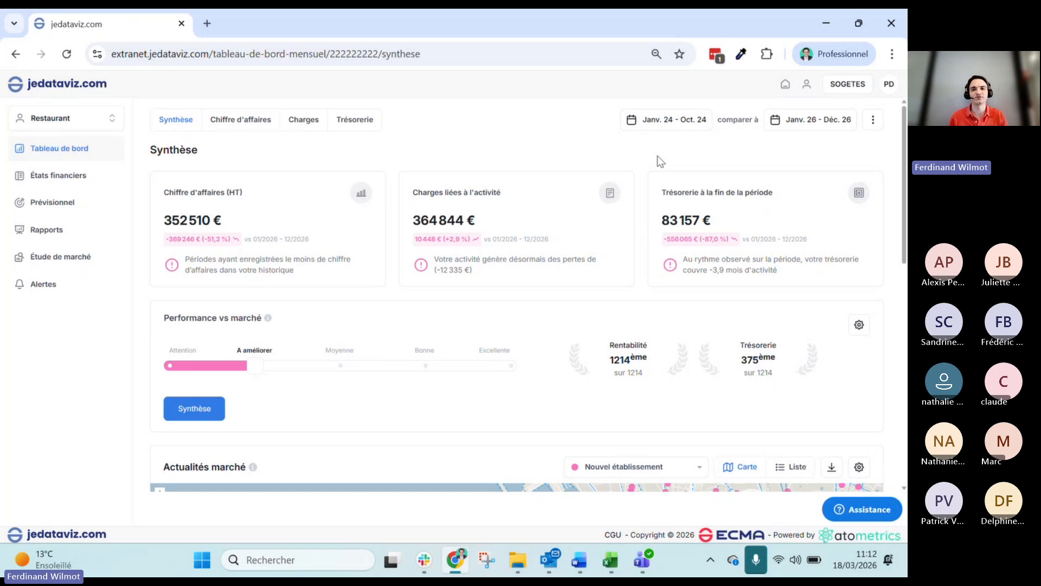
# - Look through the Prévisionnel periods offered for the dashboard's main analysis period and close the selection
pyautogui.click(667, 121)
pyautogui.scroll(-1, 551, 241)
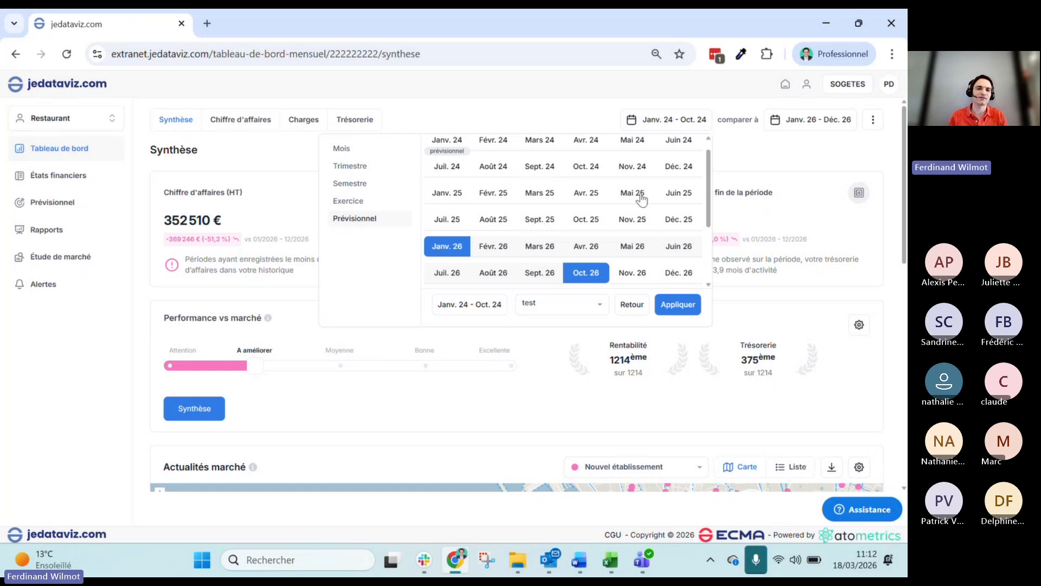
pyautogui.click(92, 168)
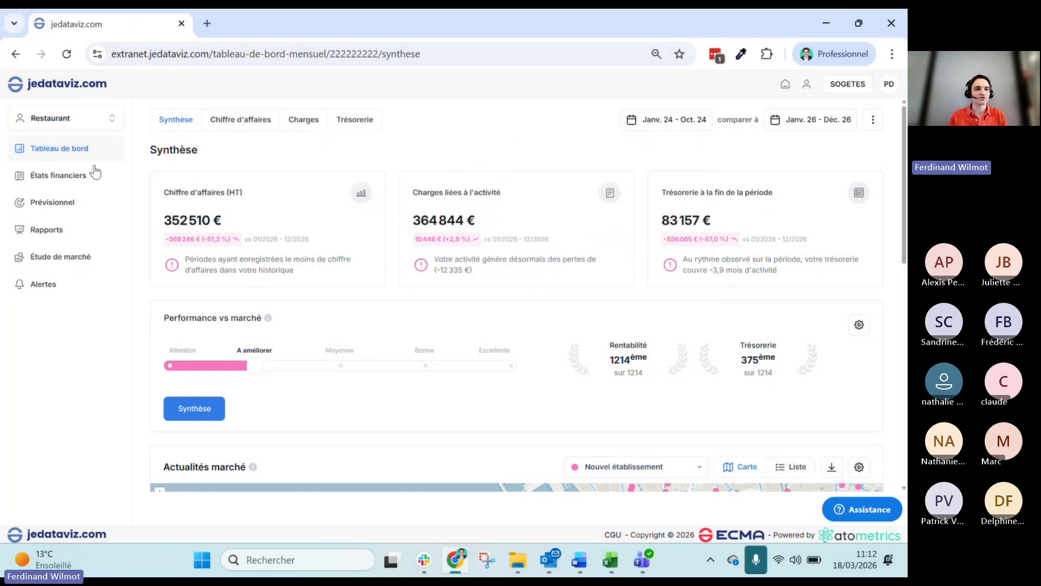
# - View the États financiers Synthèse and look through the forecast months offered for its comparison period
pyautogui.click(68, 175)
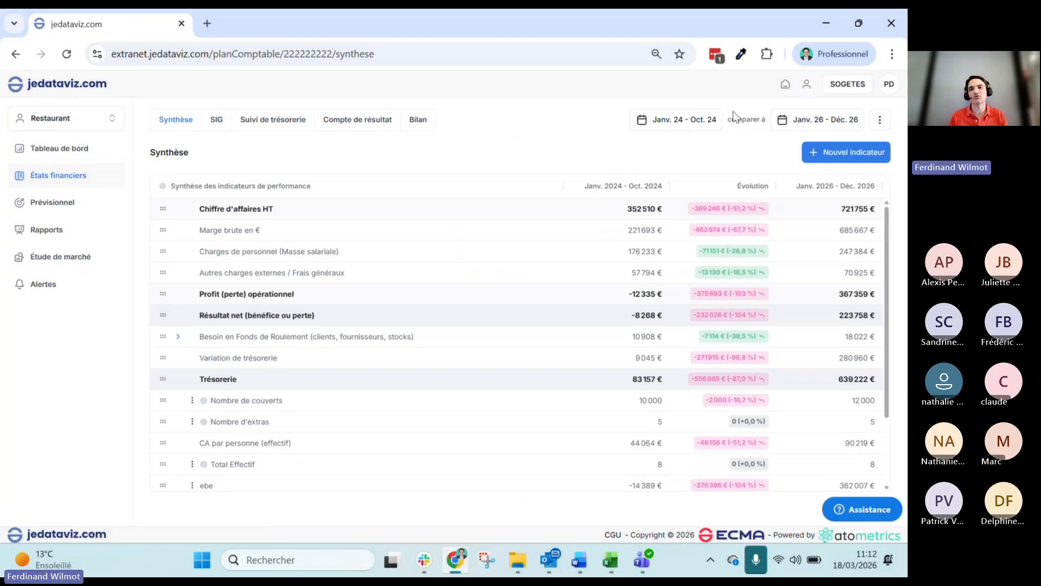
pyautogui.click(802, 121)
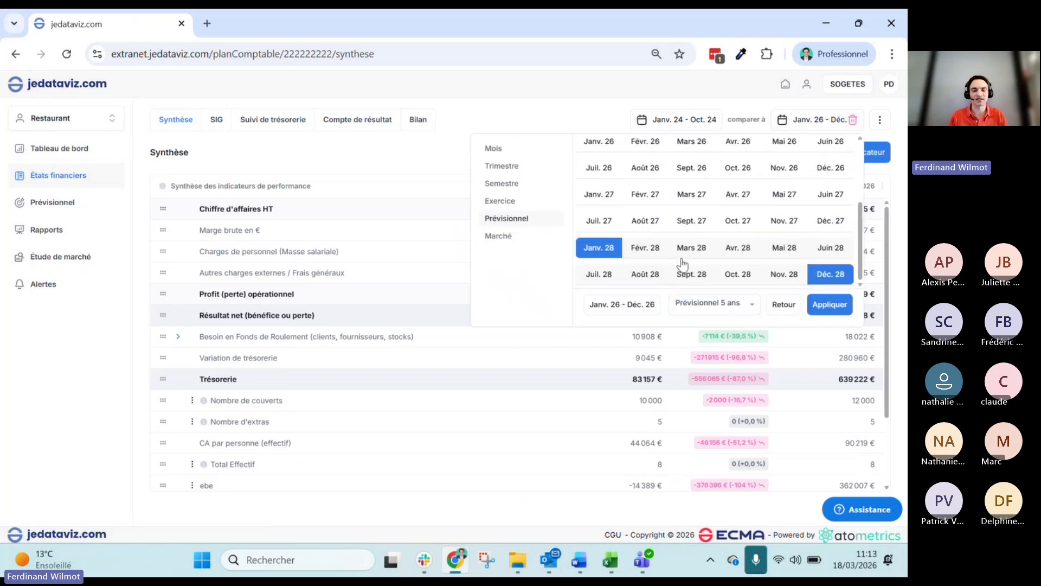
pyautogui.click(451, 160)
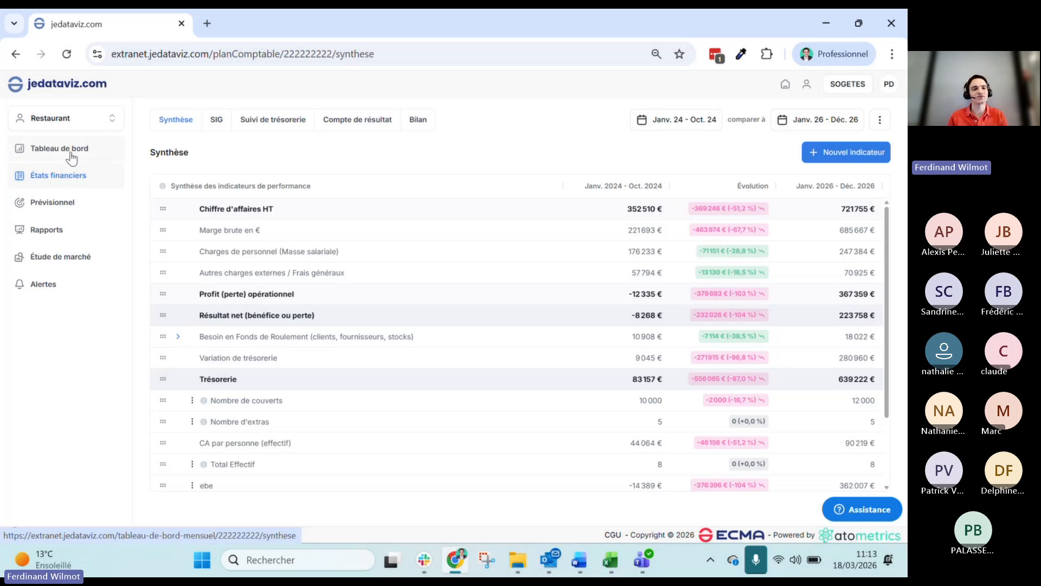
# - Return to the Tableau de bord and review the market performance, Actualités marché map and Appels d'offres
pyautogui.click(72, 156)
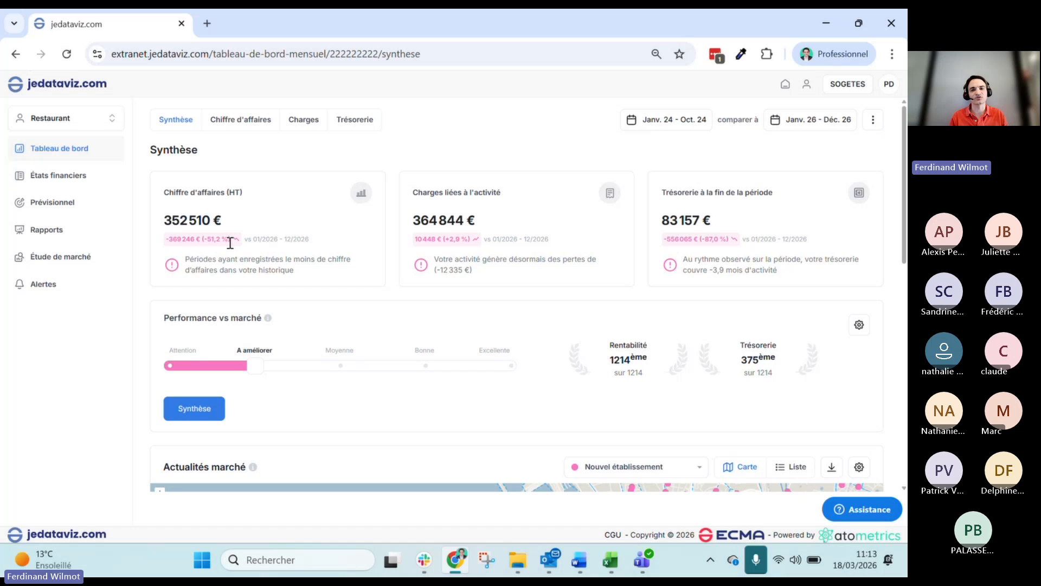
pyautogui.scroll(-4, 230, 242)
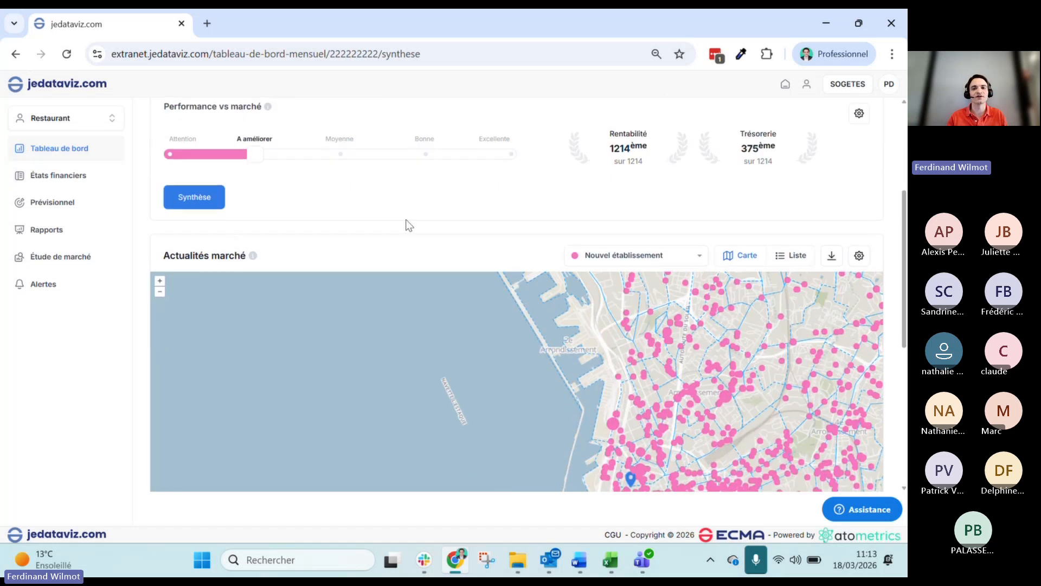
pyautogui.scroll(-5, 501, 262)
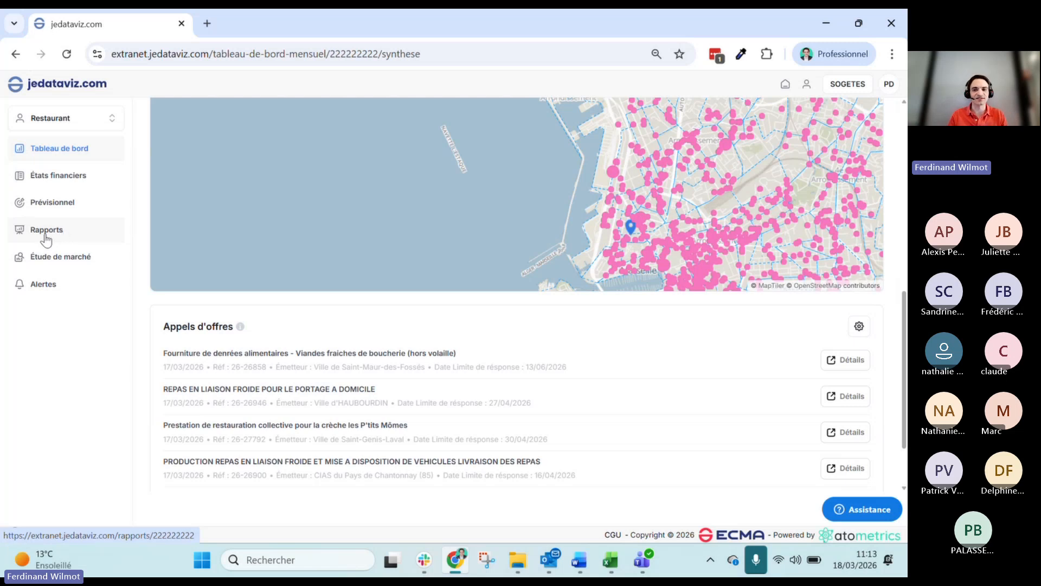
# - Create a new report named Rapport budget from the Rapport prévisionnel model
pyautogui.click(71, 234)
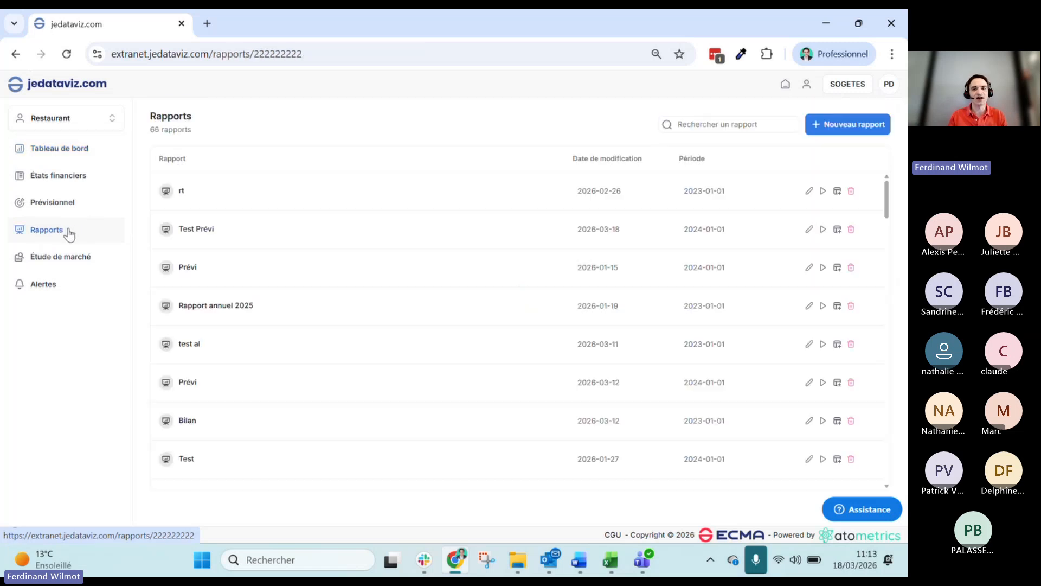
pyautogui.click(854, 129)
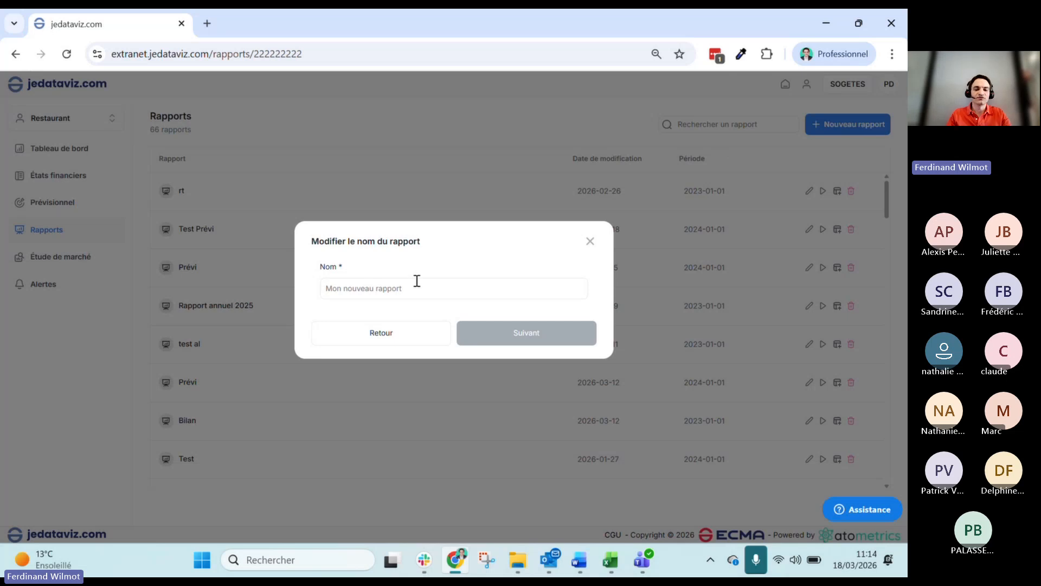
pyautogui.write('Rapp')
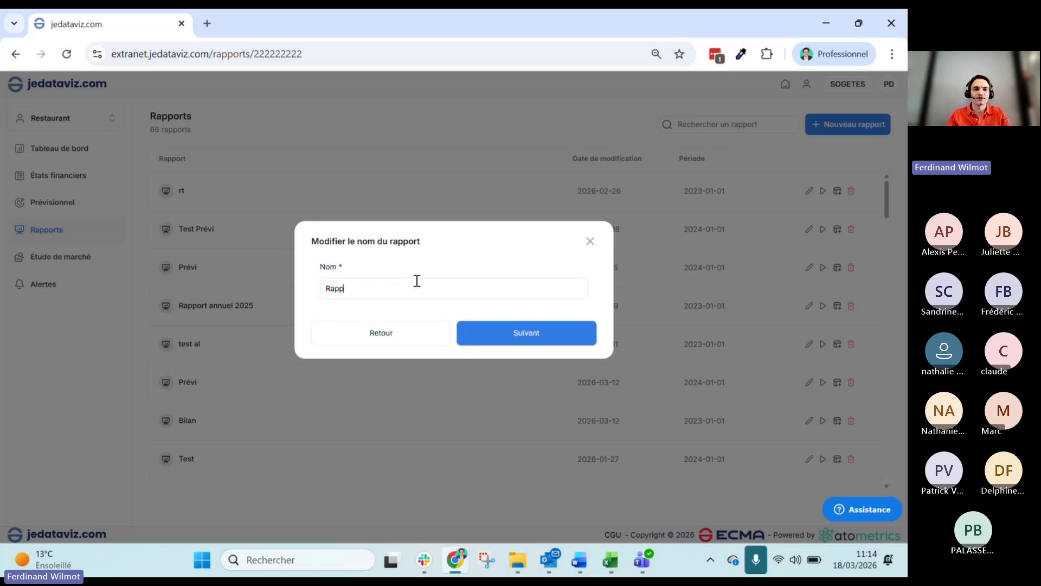
pyautogui.write('ort budget')
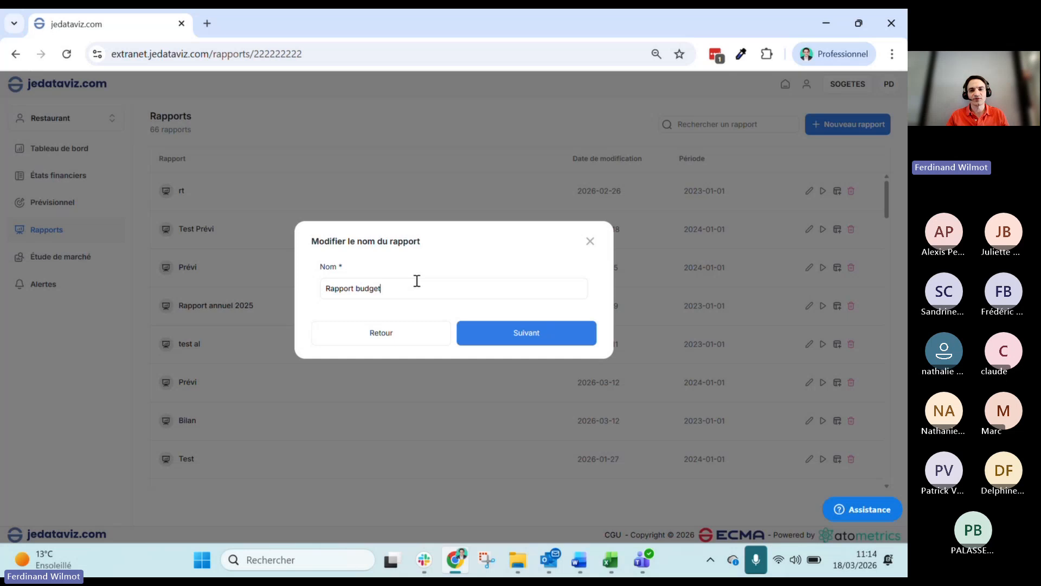
pyautogui.click(518, 332)
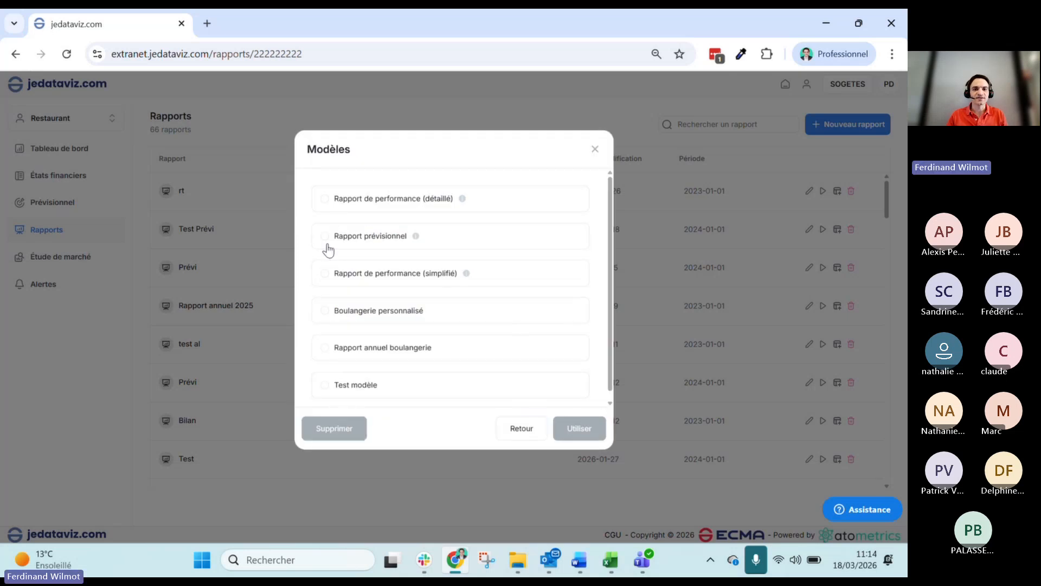
pyautogui.click(370, 243)
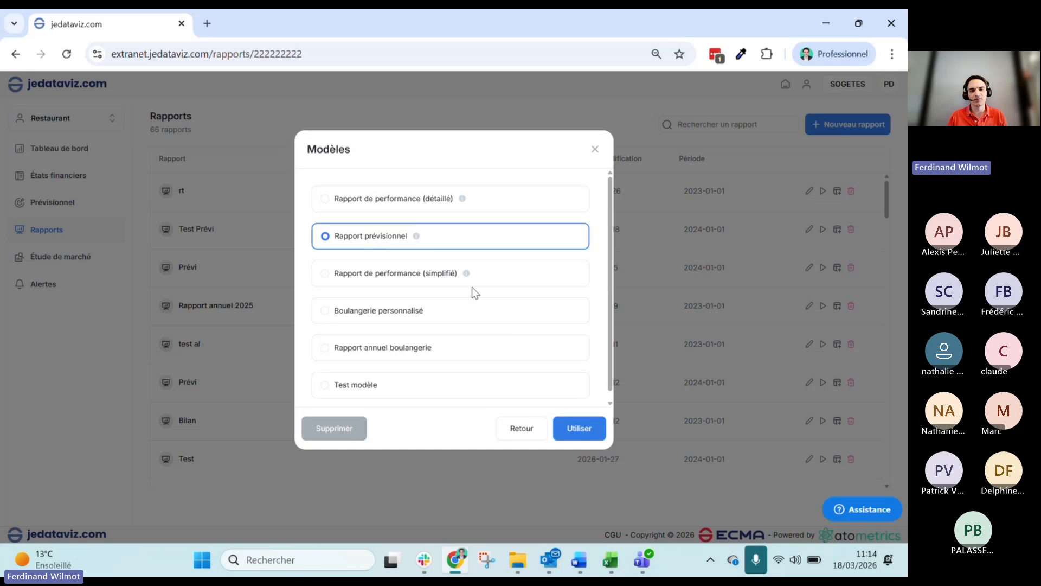
pyautogui.click(586, 428)
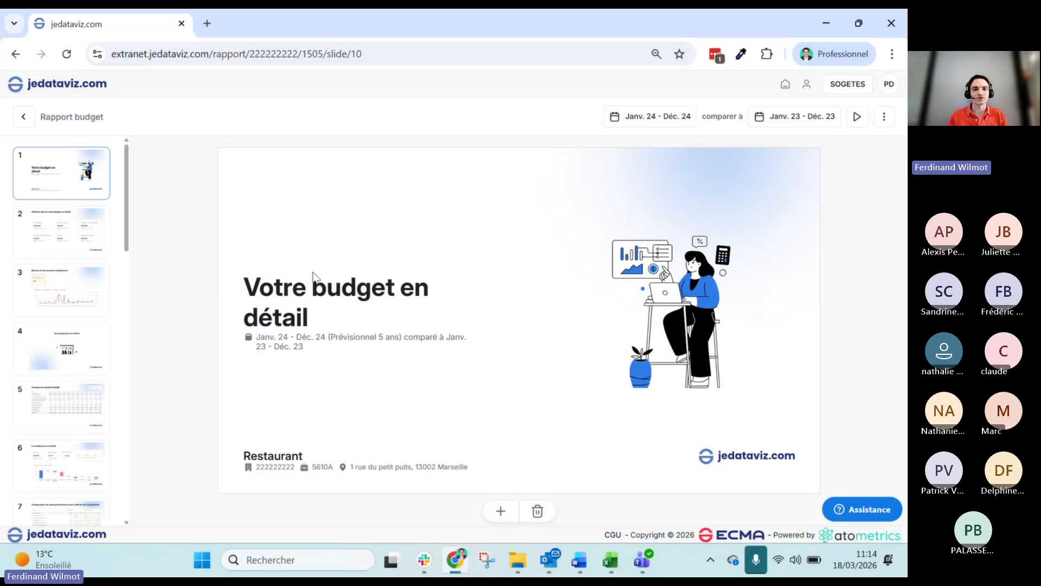
# - Open the cover slide's title for editing and inspect the editing options of its illustration
pyautogui.moveTo(296, 290)
pyautogui.click(340, 319)
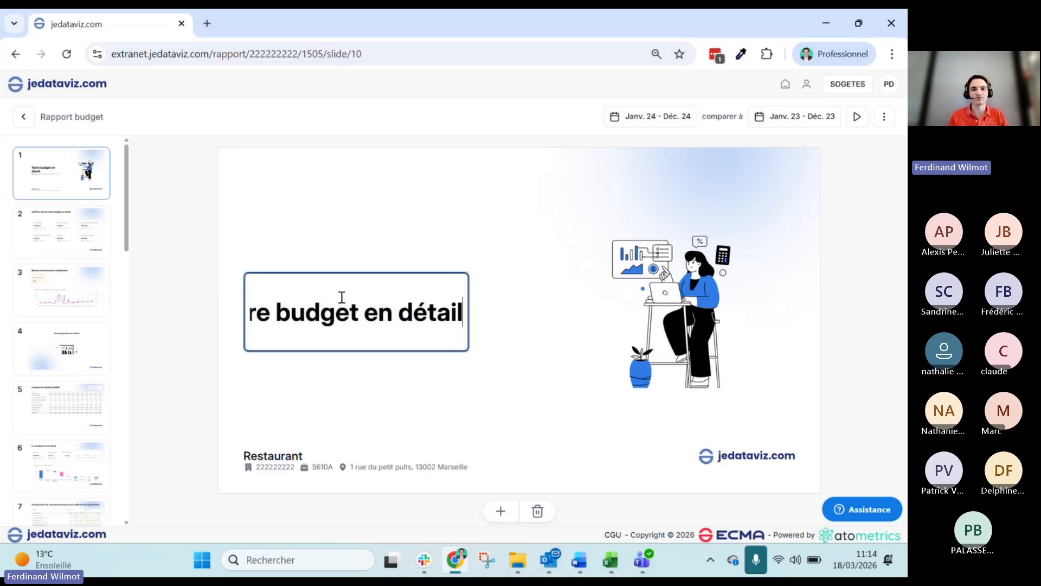
pyautogui.click(610, 289)
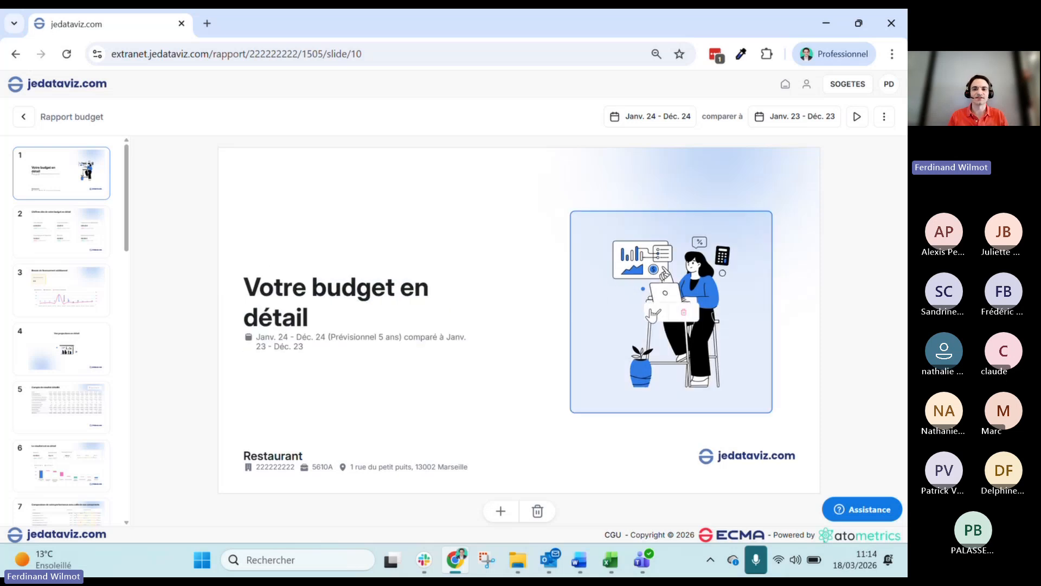
pyautogui.click(654, 313)
pyautogui.click(829, 225)
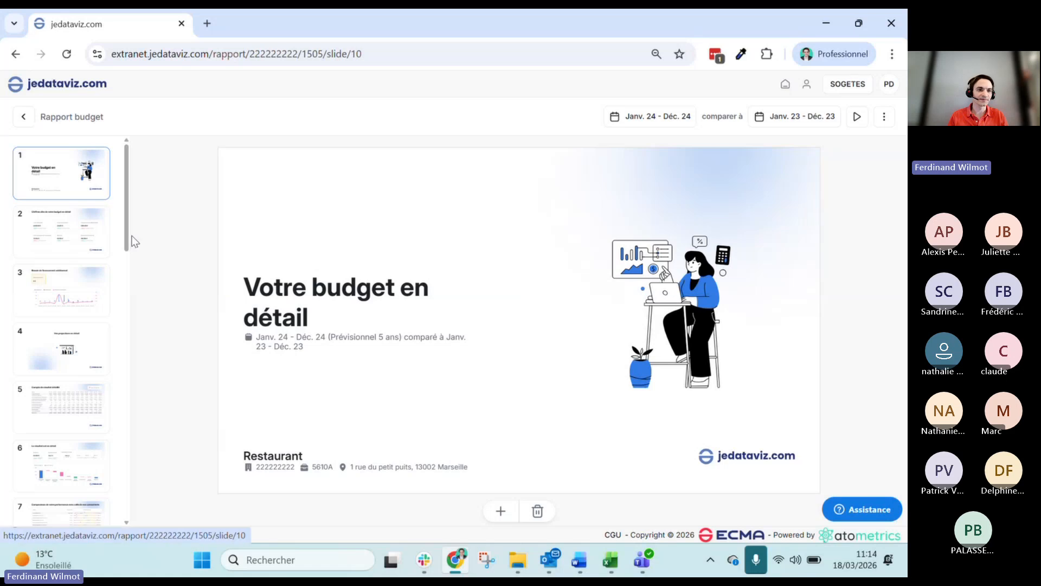
# - Review the key figures, Besoin de financement additionnel and Compte de résultat détaillé slides of the report
pyautogui.click(68, 239)
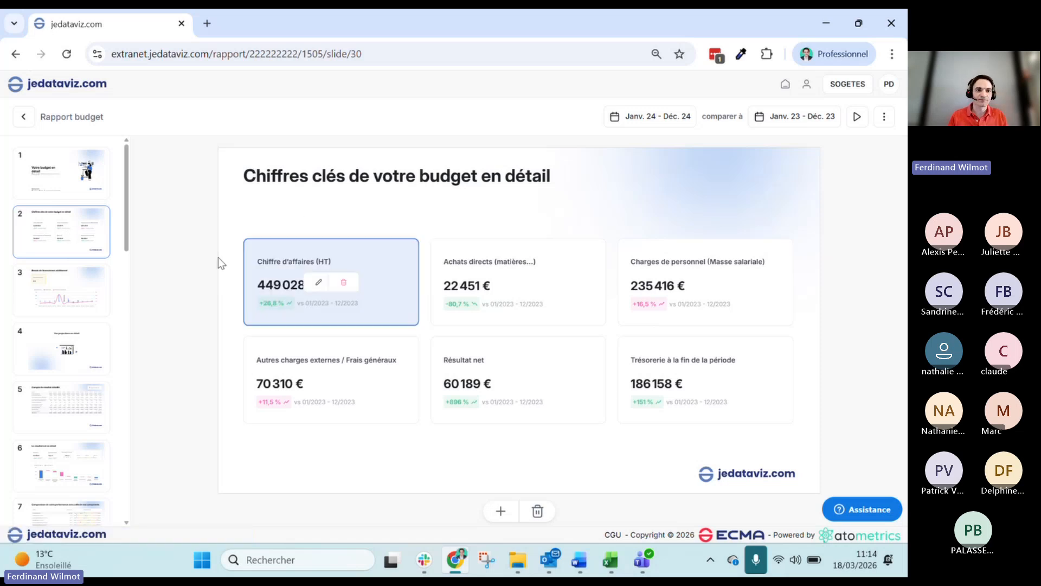
pyautogui.click(62, 293)
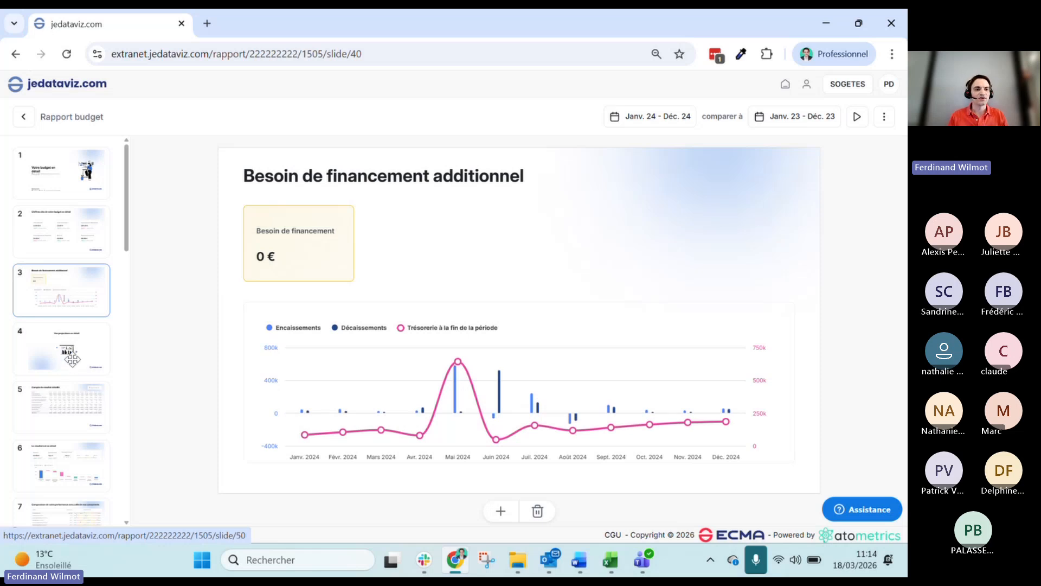
pyautogui.click(66, 404)
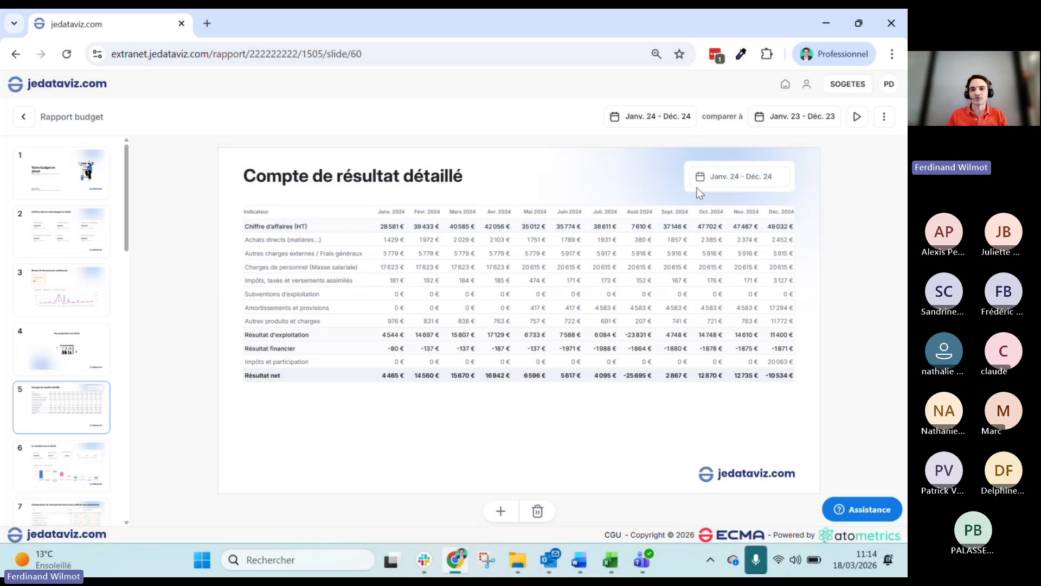
# - Set the Compte de résultat détaillé slide's period to the financial years 2024 to 2028
pyautogui.click(738, 185)
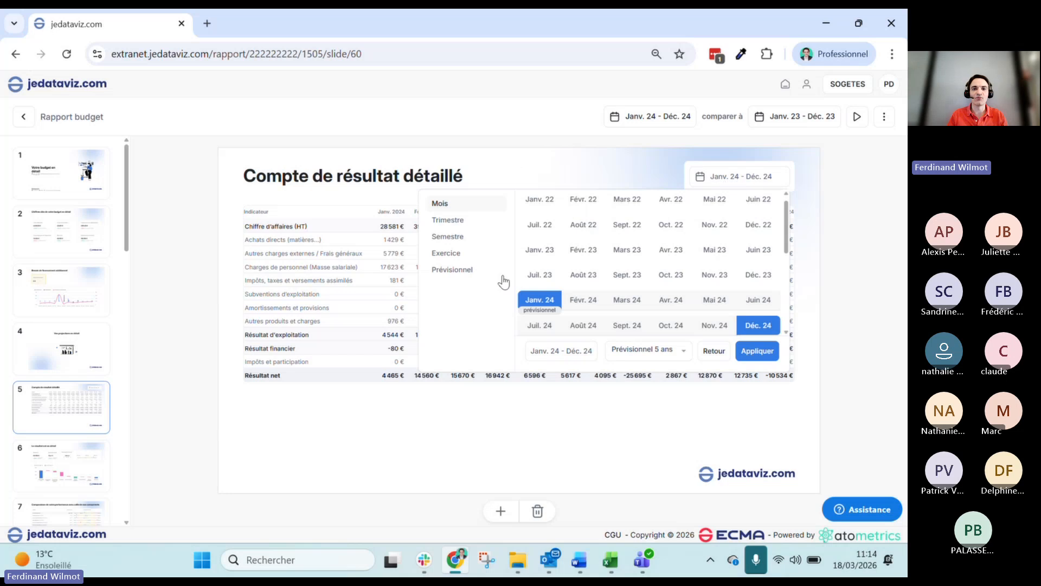
pyautogui.click(459, 256)
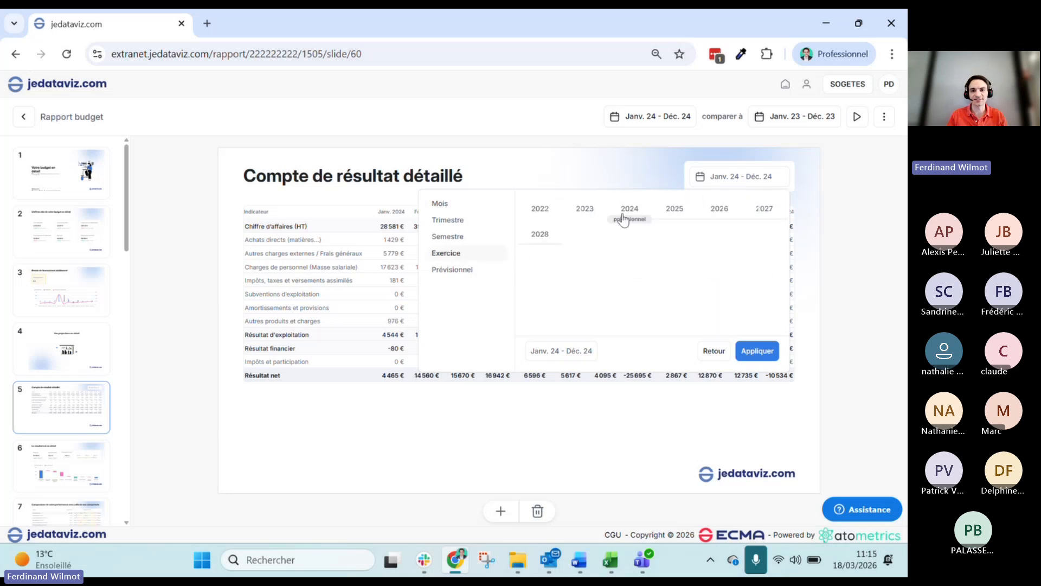
pyautogui.click(671, 211)
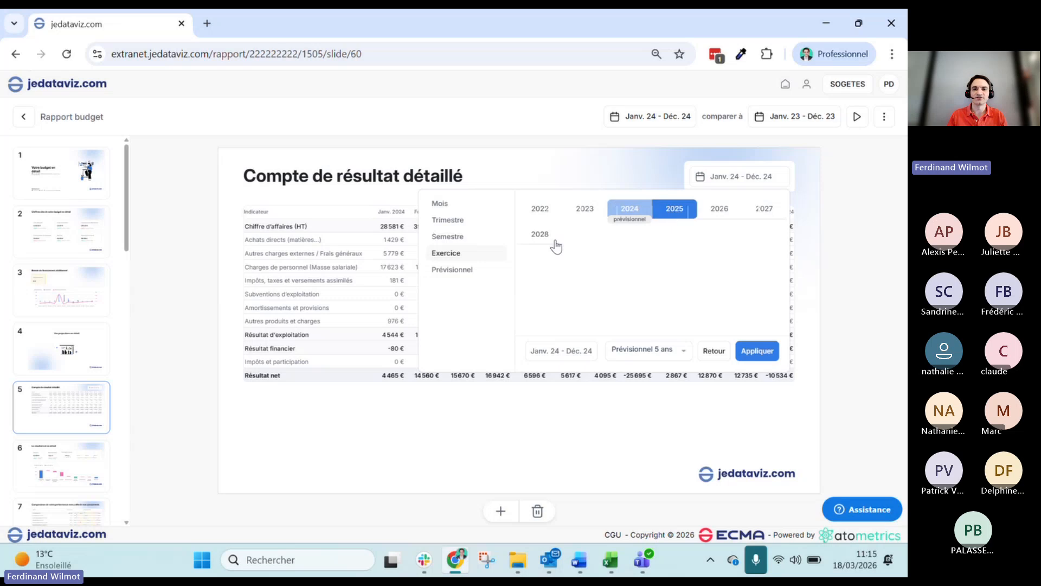
pyautogui.click(624, 212)
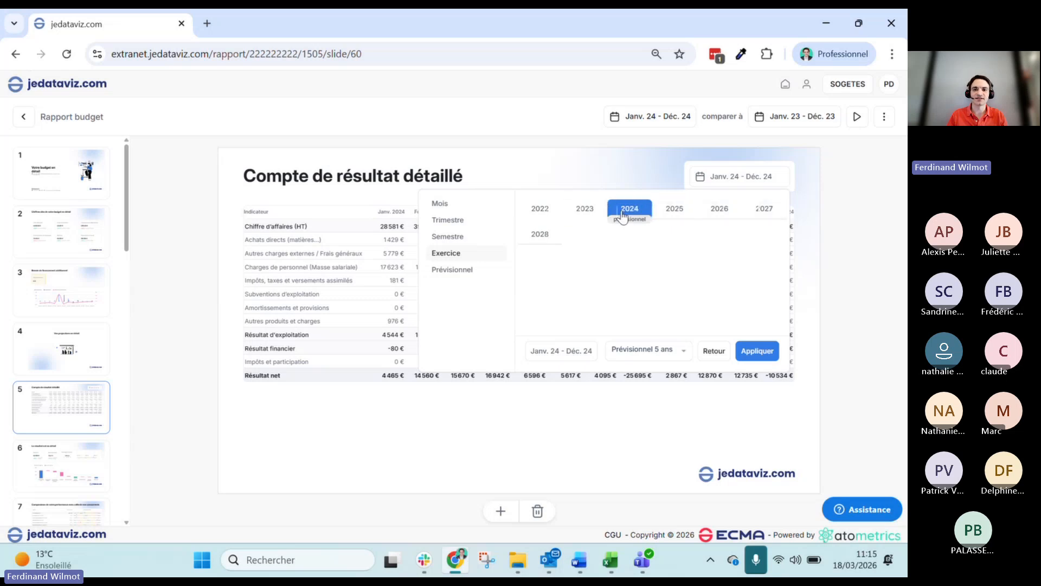
pyautogui.click(539, 234)
pyautogui.click(756, 351)
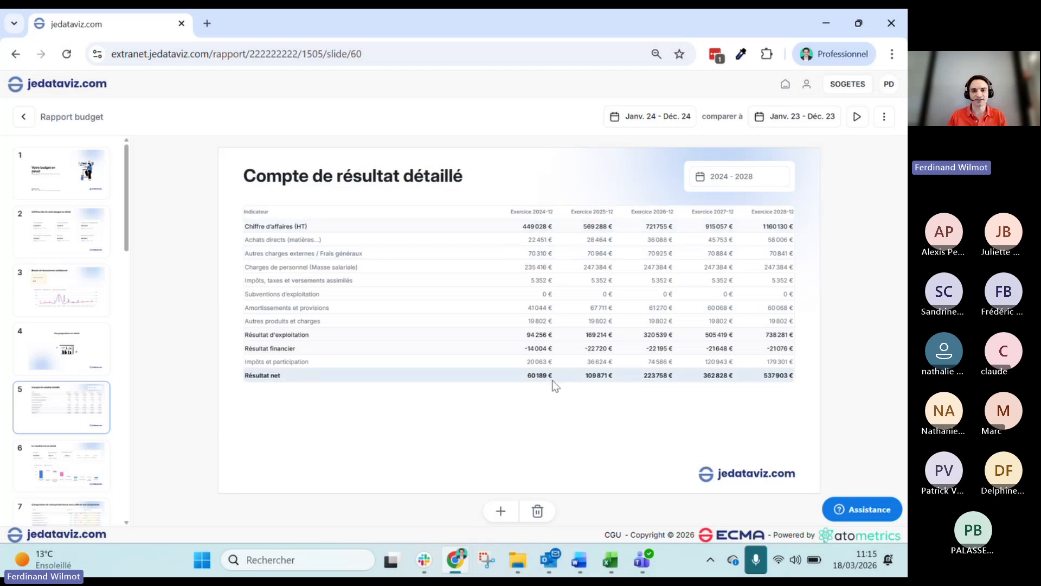
# - Add a Compte de résultat détaillé page from the États financiers category to the report, after the existing five-year income statement slide
pyautogui.click(501, 513)
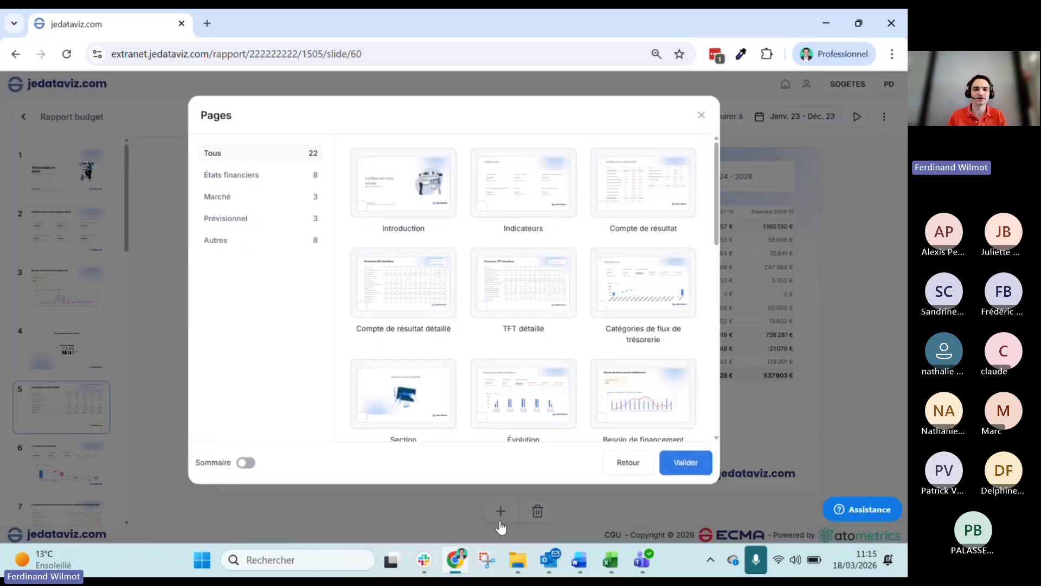
pyautogui.click(272, 220)
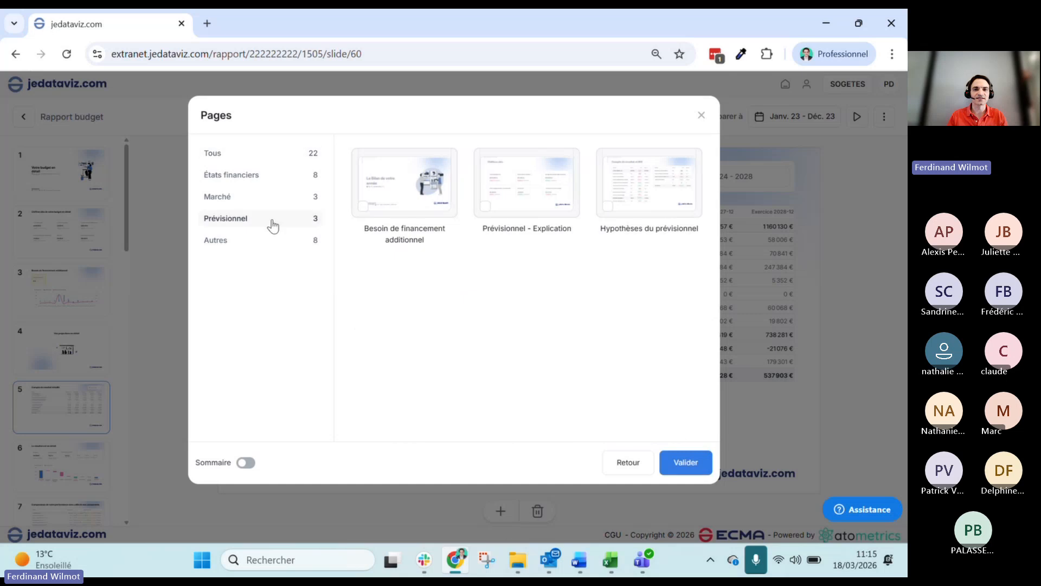
pyautogui.click(245, 179)
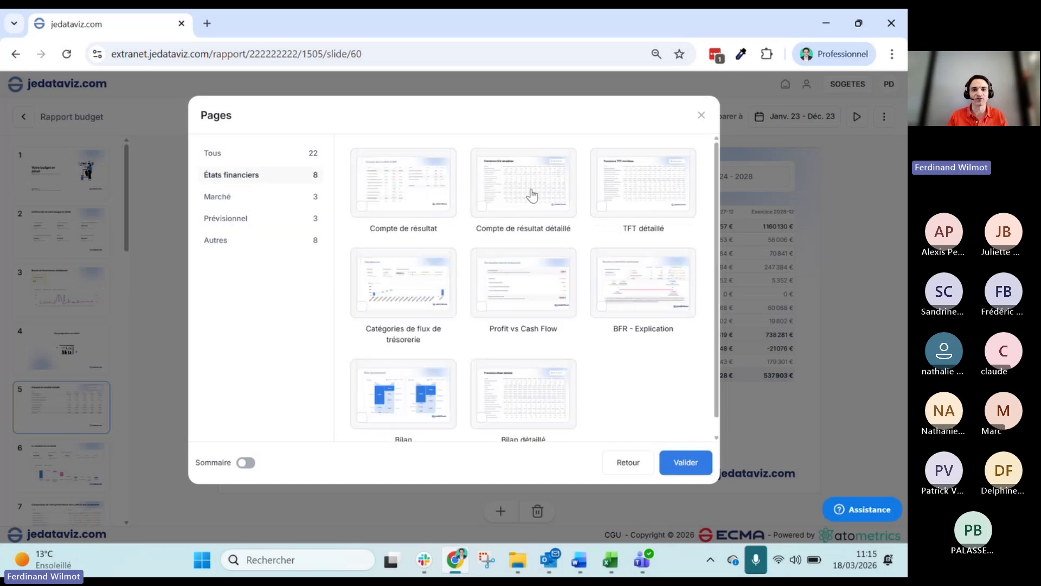
pyautogui.click(516, 195)
pyautogui.click(689, 464)
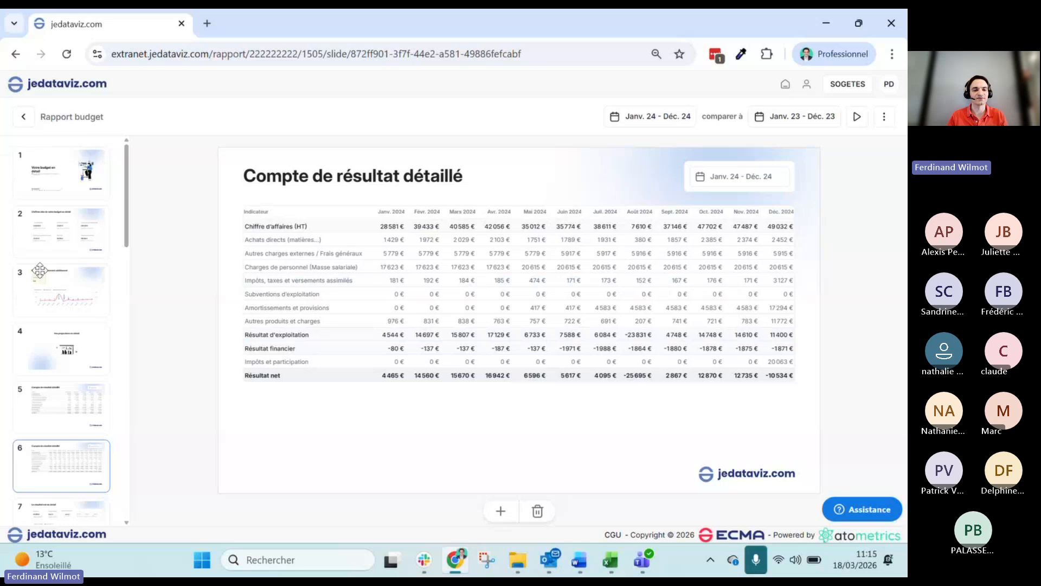
# - Review the report's competitor comparison, net result to cash, working capital requirement and detailed cash flow slides
pyautogui.scroll(-1, 53, 432)
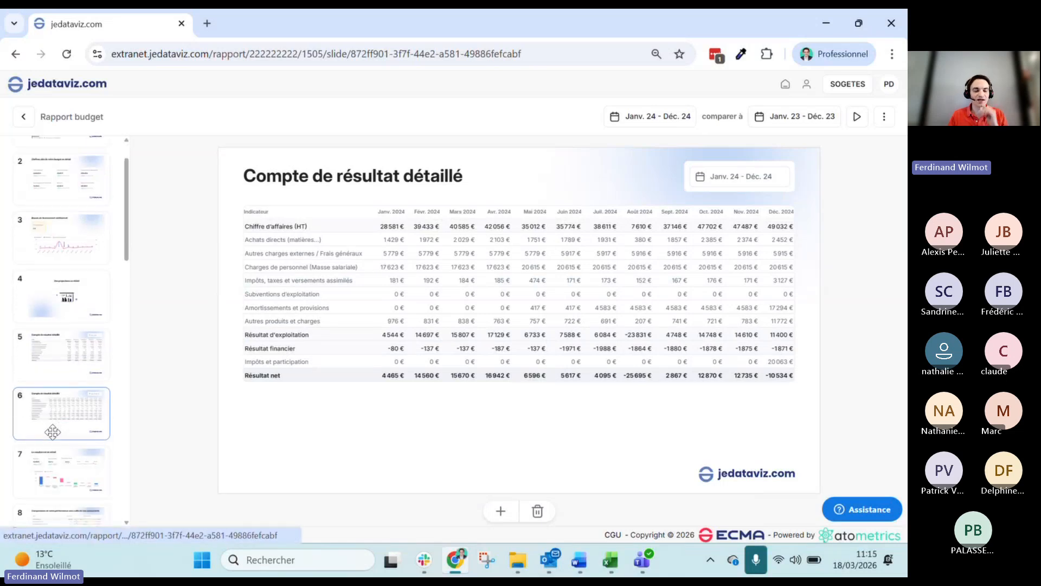
pyautogui.scroll(-2, 74, 356)
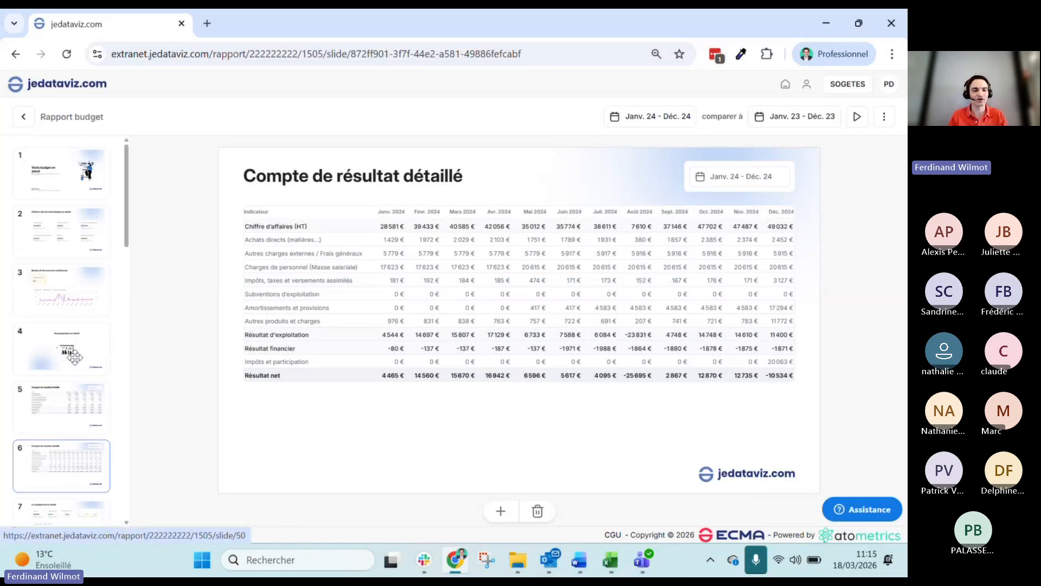
pyautogui.scroll(-2, 74, 356)
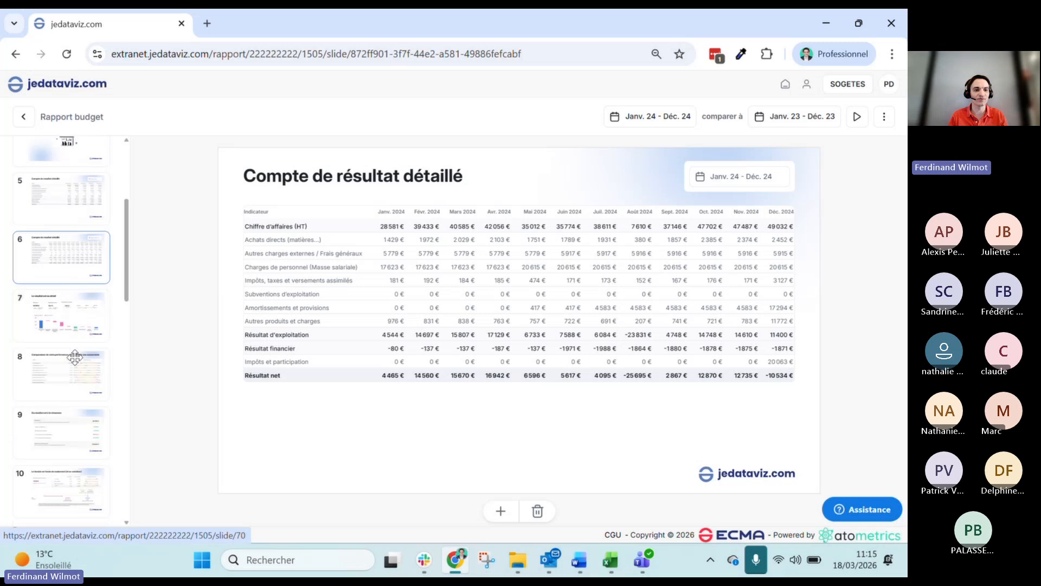
pyautogui.scroll(-1, 67, 300)
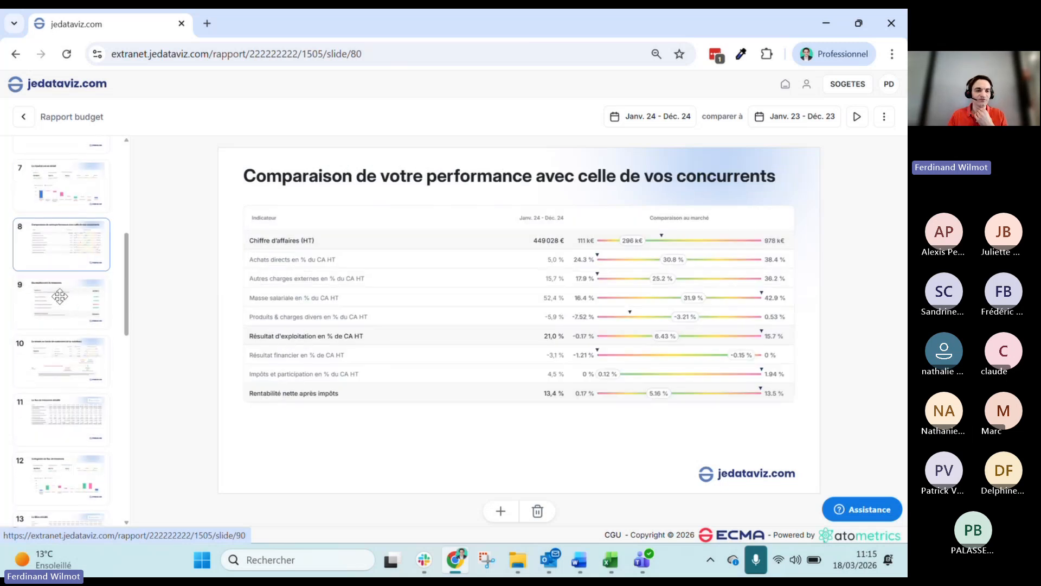
pyautogui.click(59, 293)
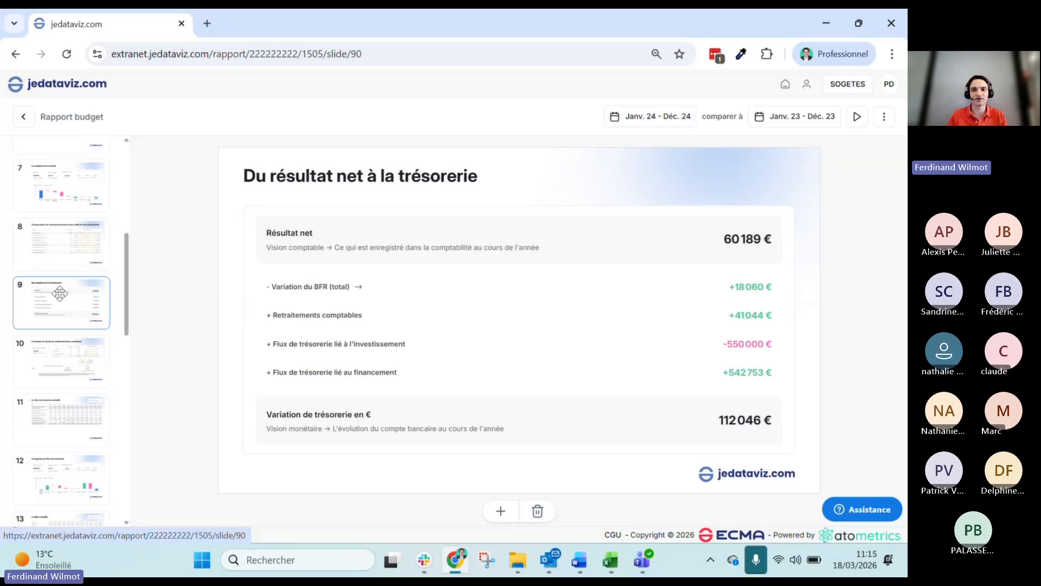
pyautogui.click(59, 358)
pyautogui.scroll(-1, 54, 337)
pyautogui.click(46, 321)
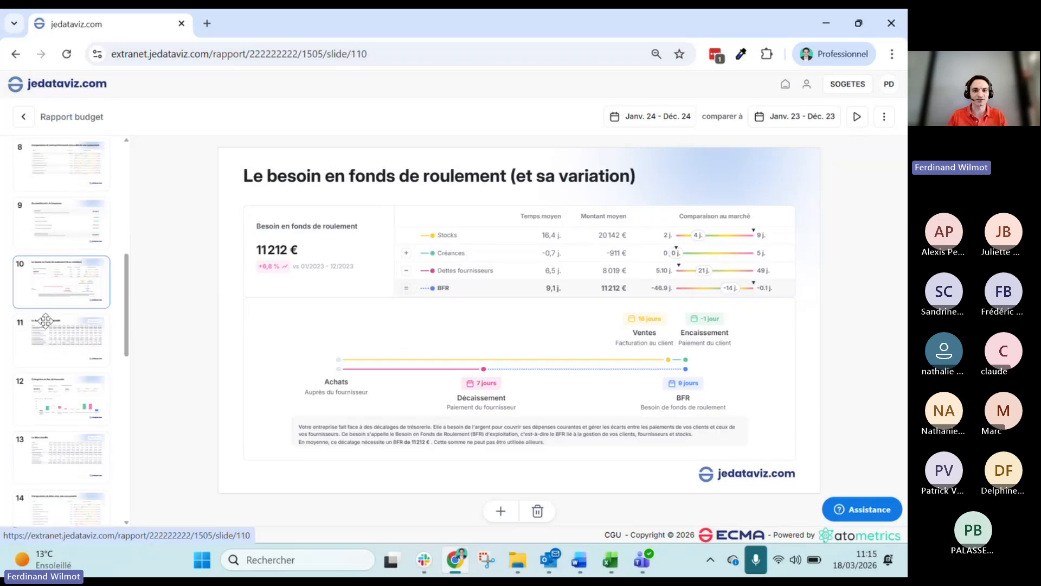
pyautogui.click(45, 321)
pyautogui.scroll(-4, 46, 321)
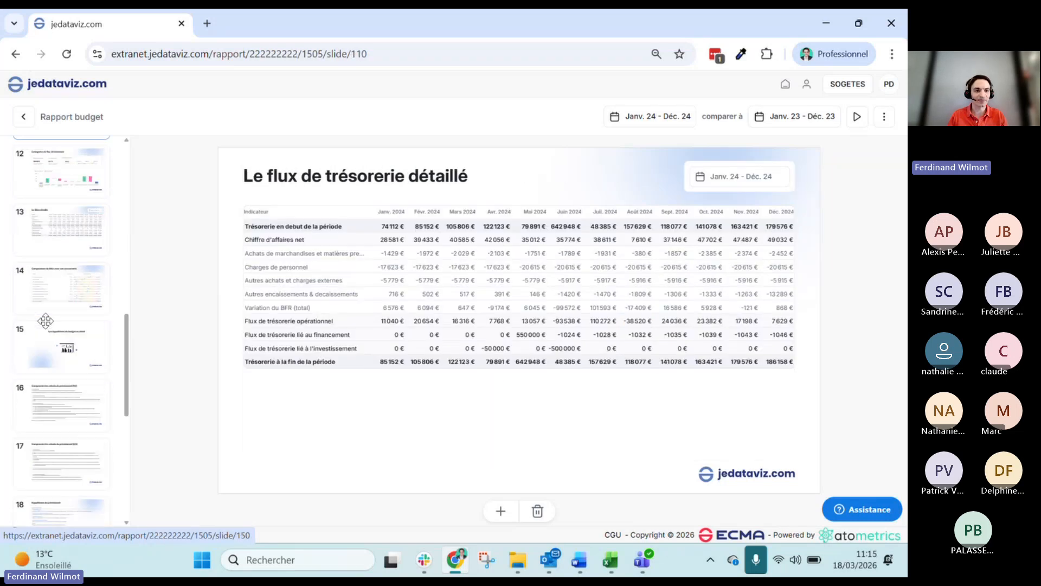
# - Review the slides explaining the forecast calculations and the Hypothèses du prévisionnel slides on general assumptions, investments, loans and personnel costs
pyautogui.click(64, 307)
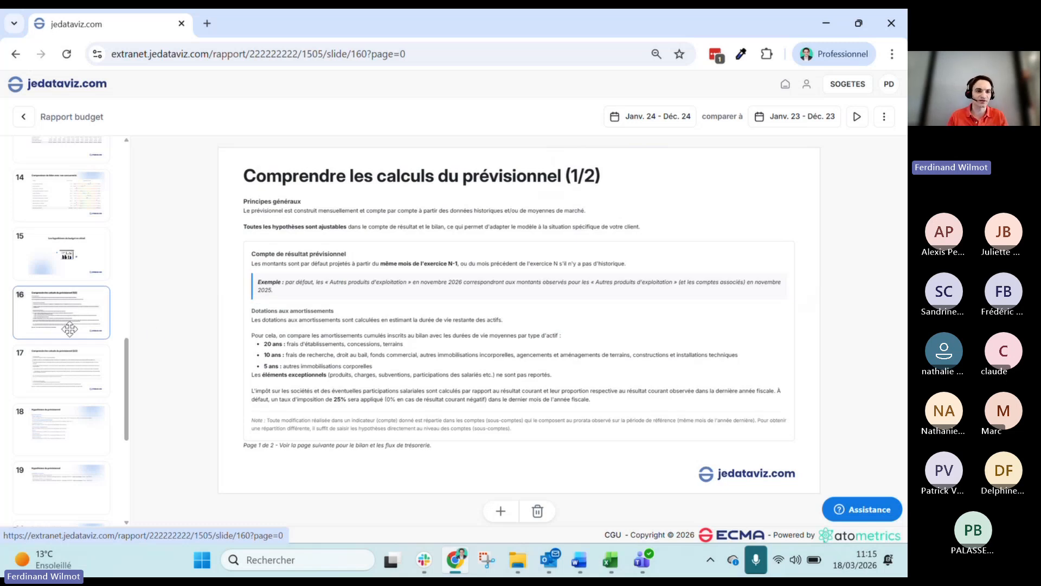
pyautogui.click(69, 359)
pyautogui.scroll(-1, 70, 362)
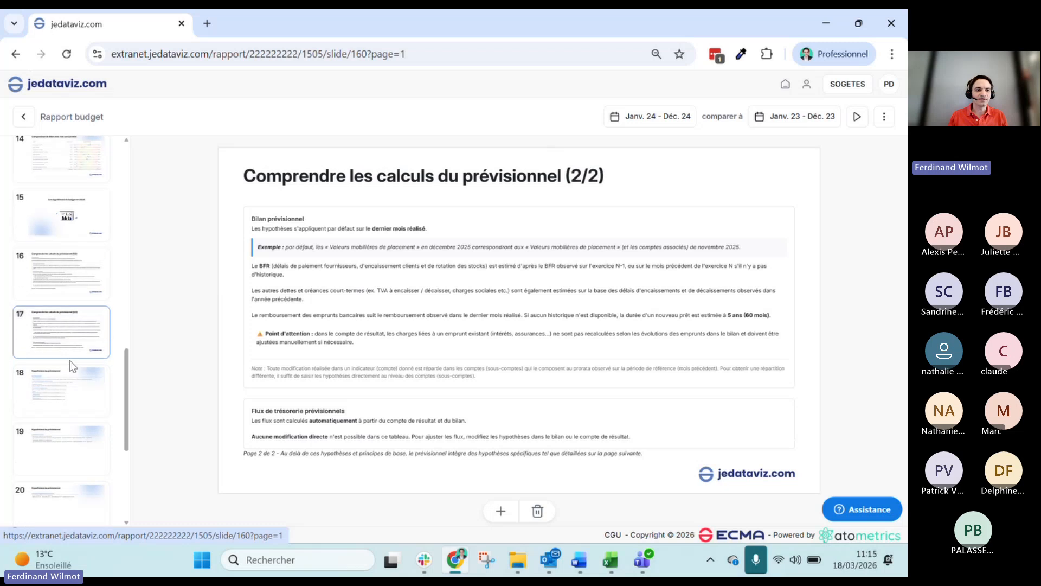
pyautogui.click(56, 400)
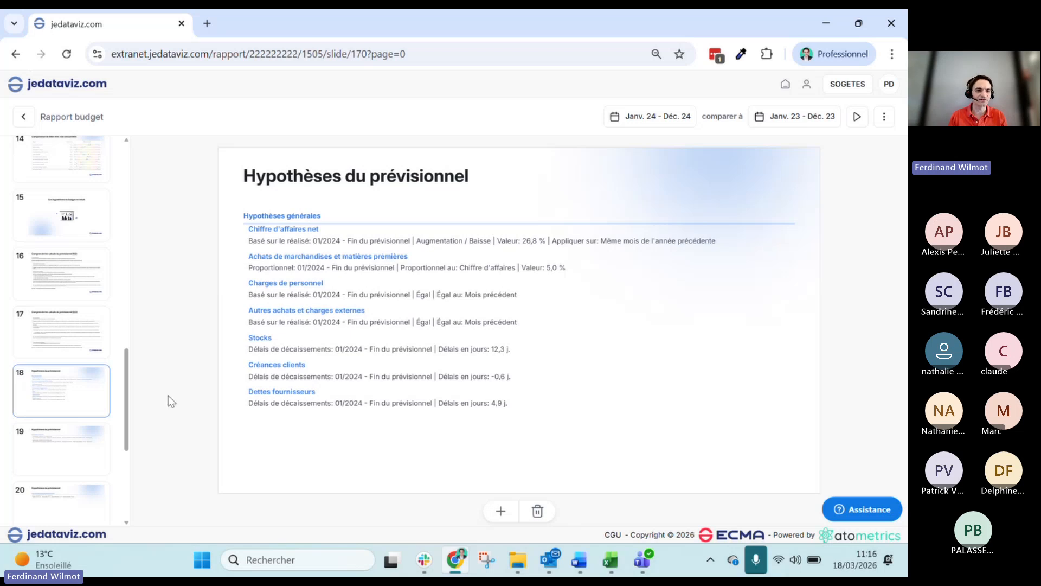
pyautogui.click(75, 440)
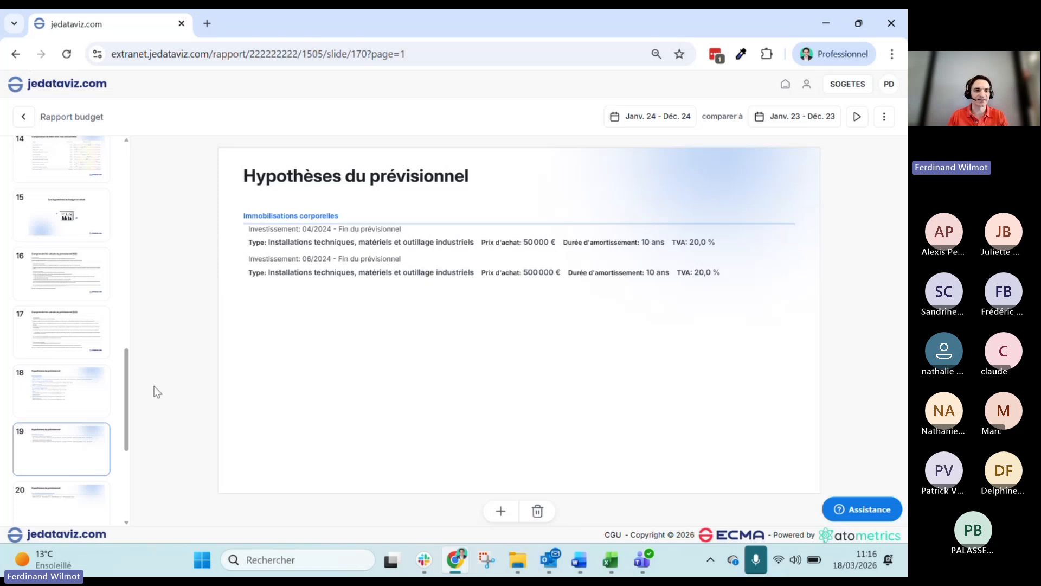
pyautogui.scroll(-2, 36, 441)
pyautogui.click(64, 414)
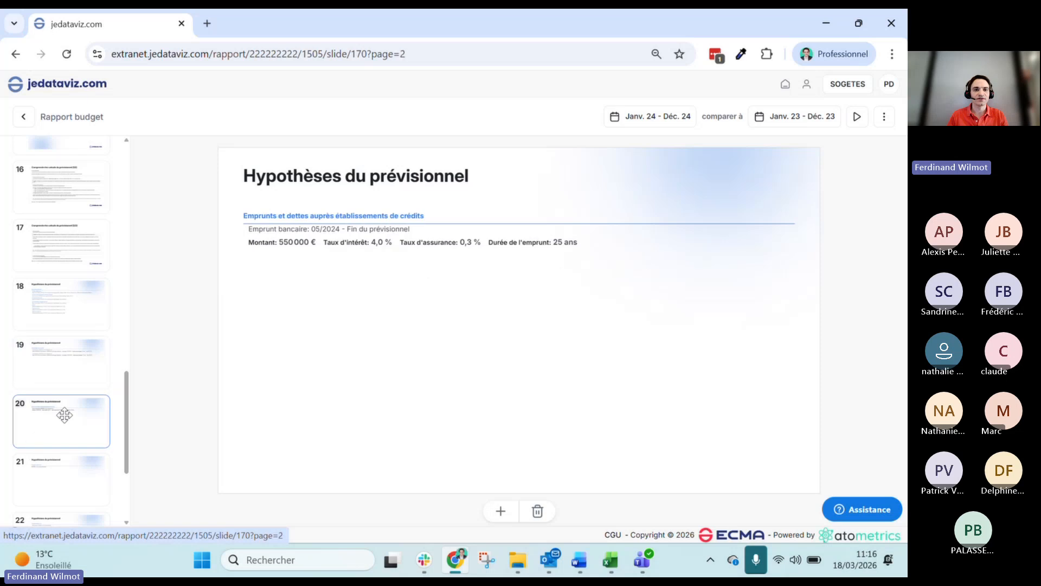
pyautogui.scroll(-2, 65, 415)
pyautogui.click(69, 415)
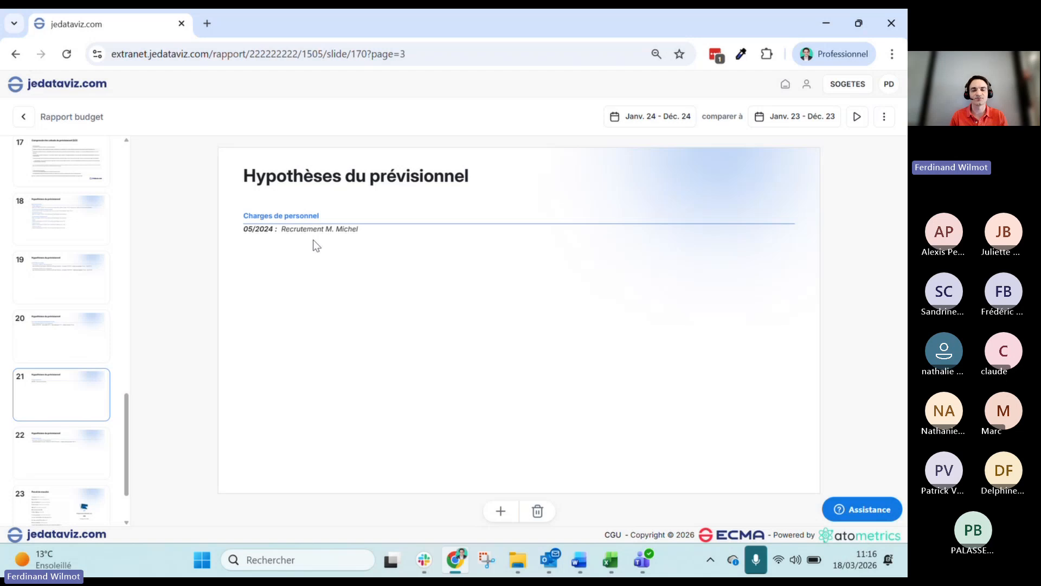
# - Check the report's download and sharing options, and return to the Restaurant client's dashboard
pyautogui.click(881, 122)
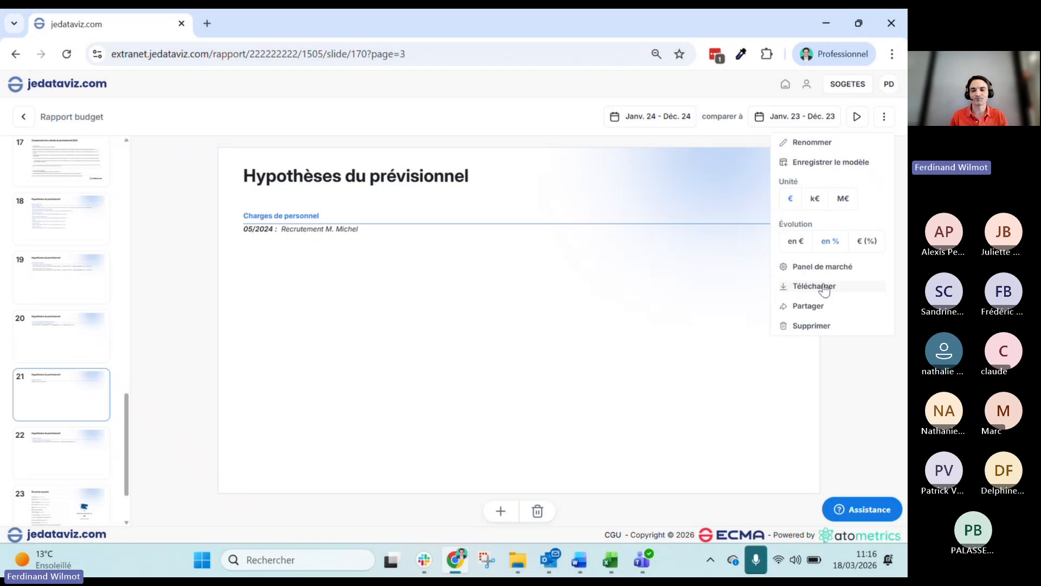
pyautogui.click(23, 117)
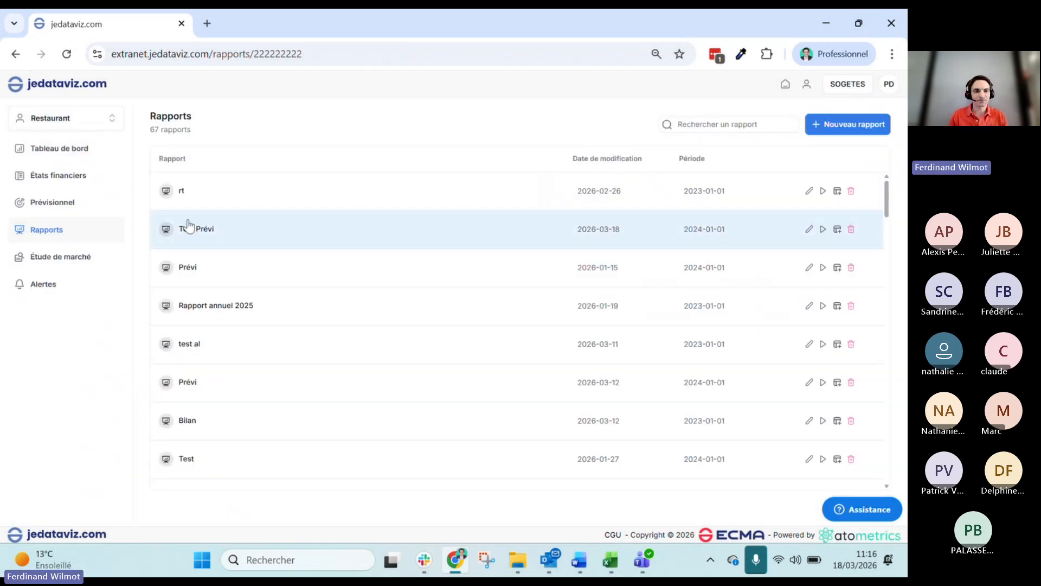
pyautogui.click(45, 150)
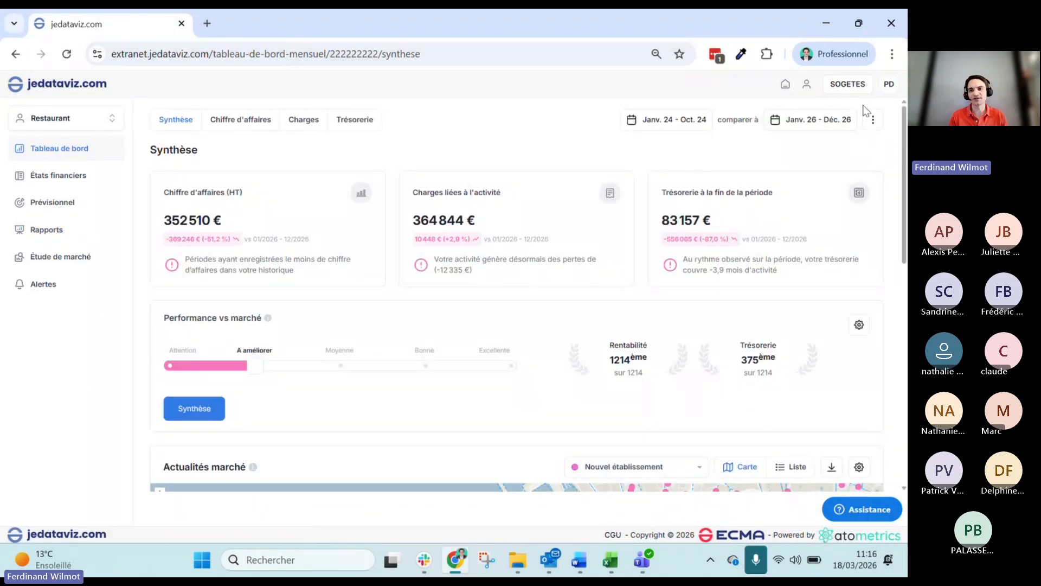
pyautogui.click(877, 126)
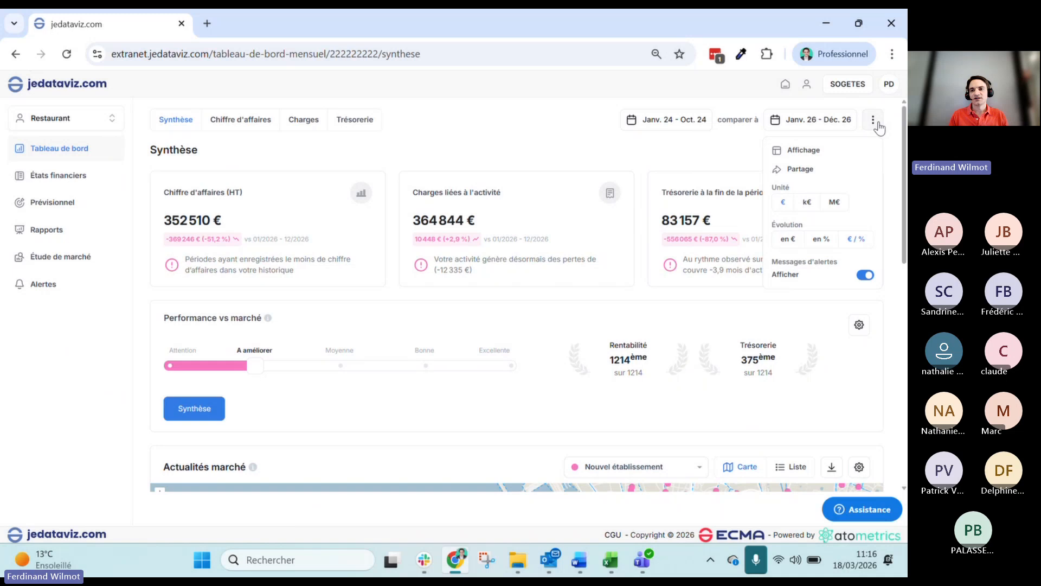
pyautogui.click(810, 153)
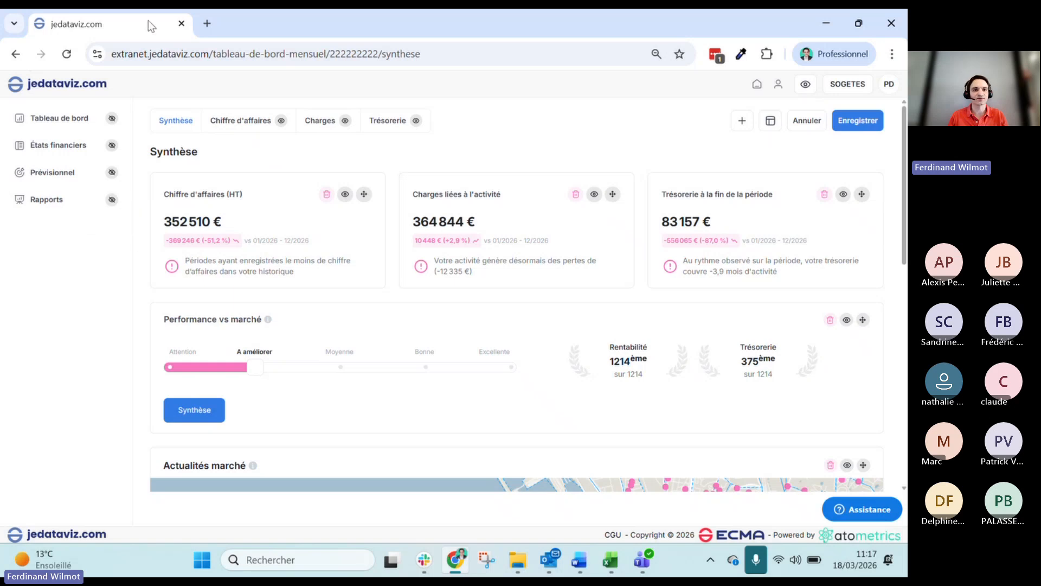
pyautogui.click(235, 55)
pyautogui.press('Return')
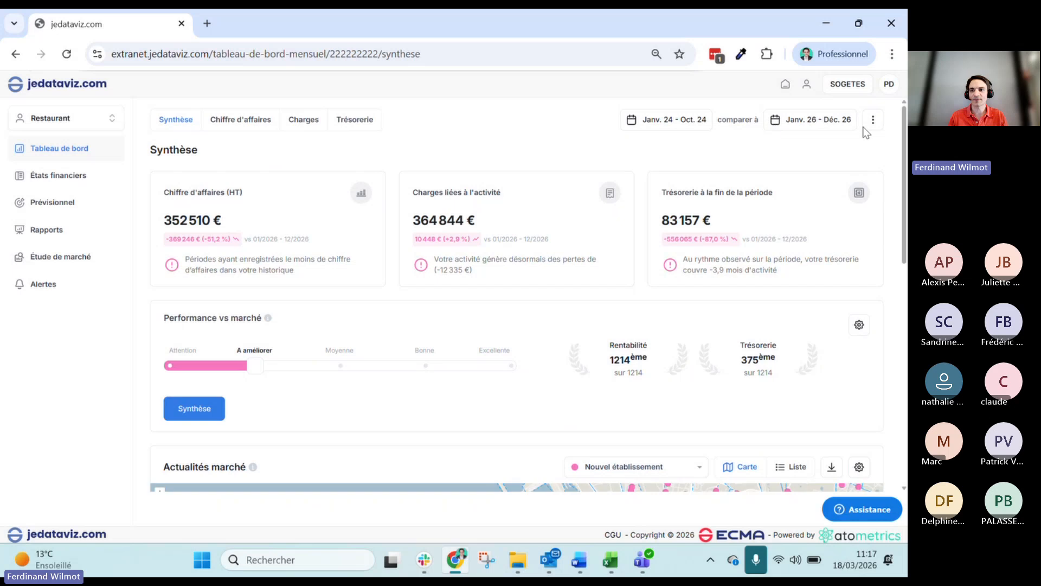
# - Customise the dashboard's display by making the Rapports section visible and hiding the États financiers section
pyautogui.click(872, 120)
pyautogui.click(846, 150)
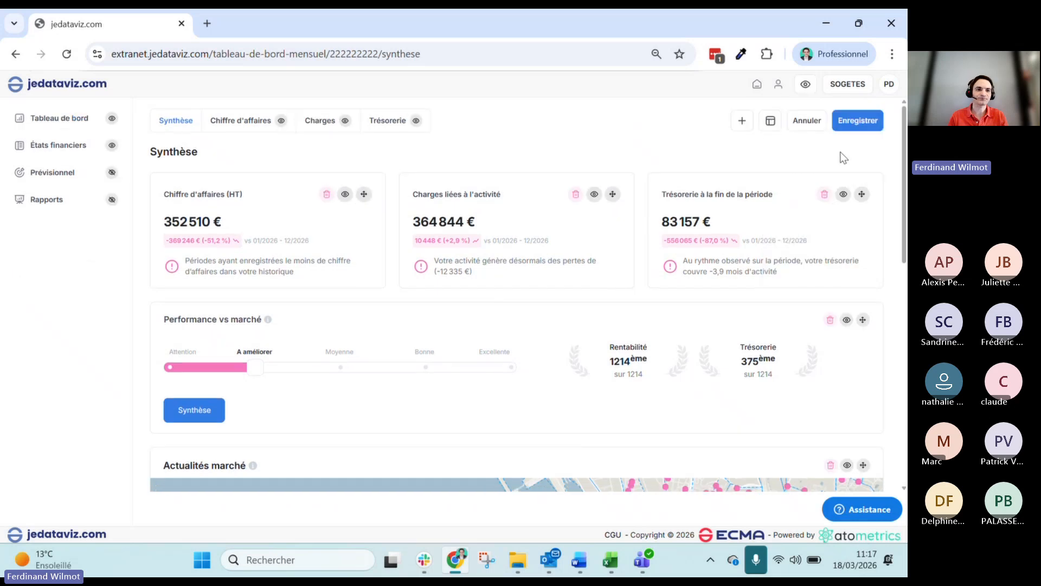
pyautogui.click(112, 199)
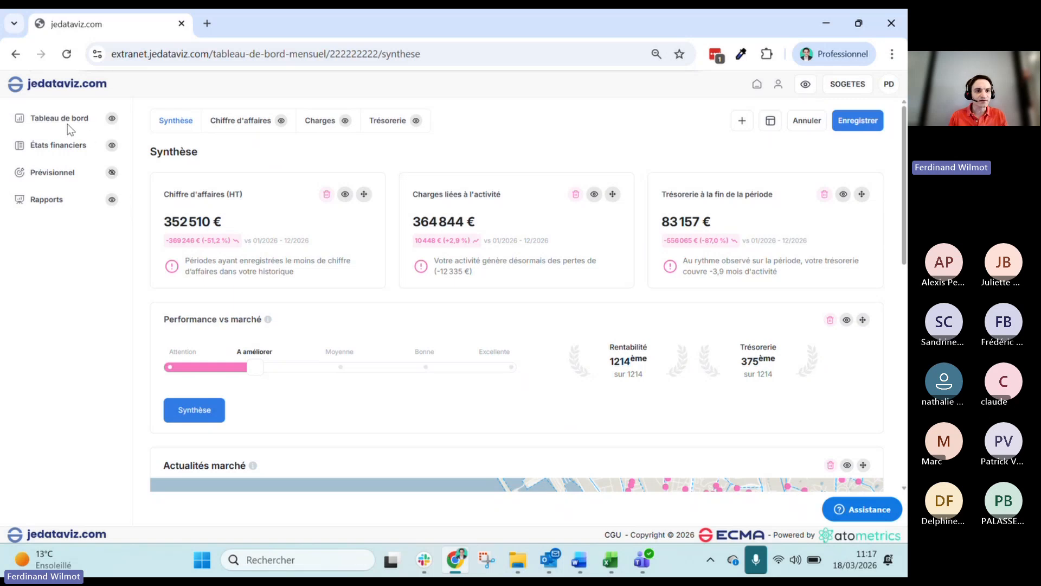
pyautogui.click(111, 148)
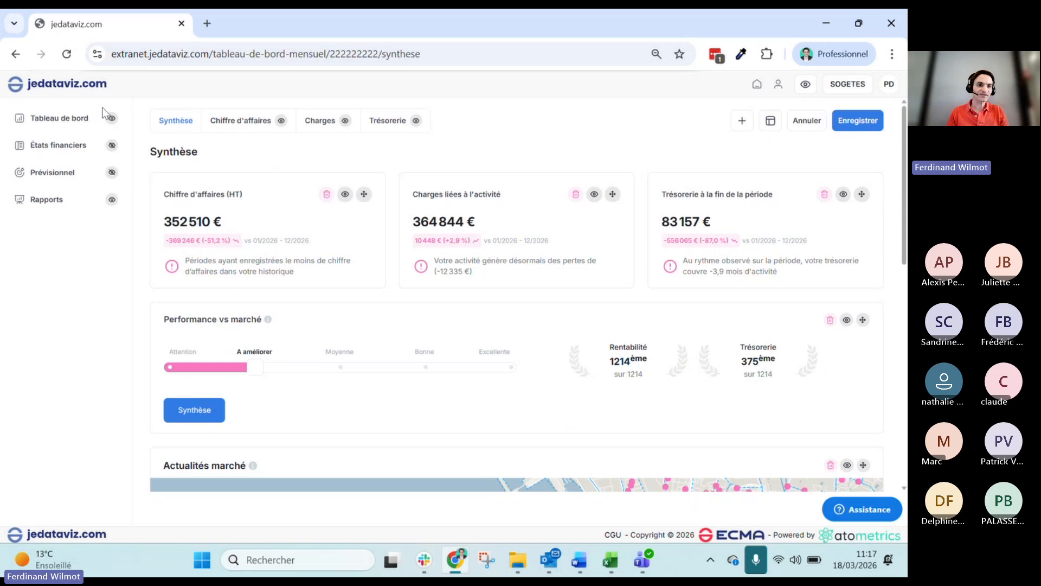
# - Hide the Chiffre d'affaires, Charges and Trésorerie dashboard pages and make the Prévisionnel section visible
pyautogui.click(281, 120)
pyautogui.click(345, 120)
pyautogui.click(416, 121)
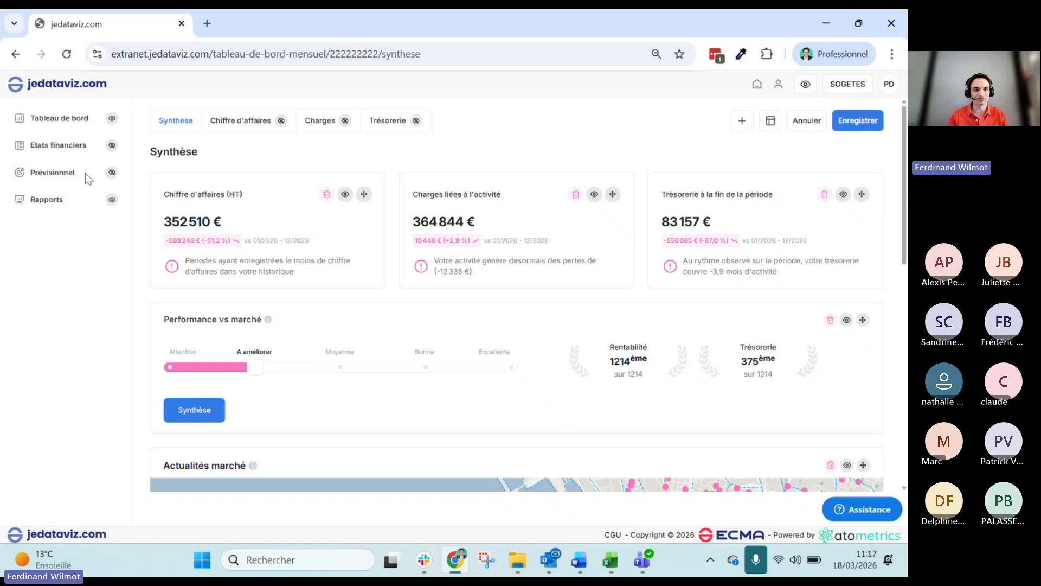
pyautogui.click(112, 173)
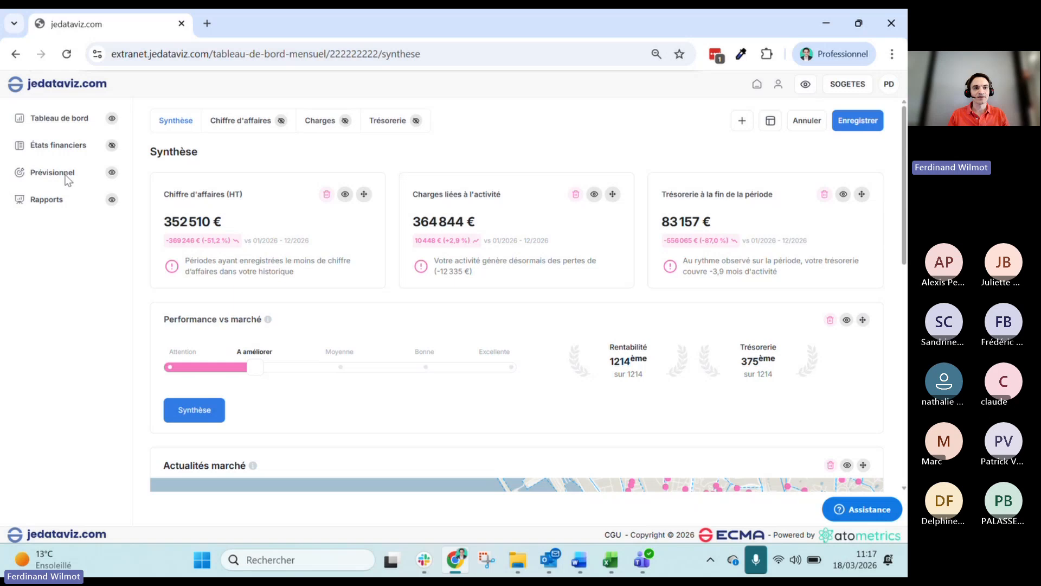
# - Preview the client's view of the dashboard and look over its Synthèse page
pyautogui.click(806, 87)
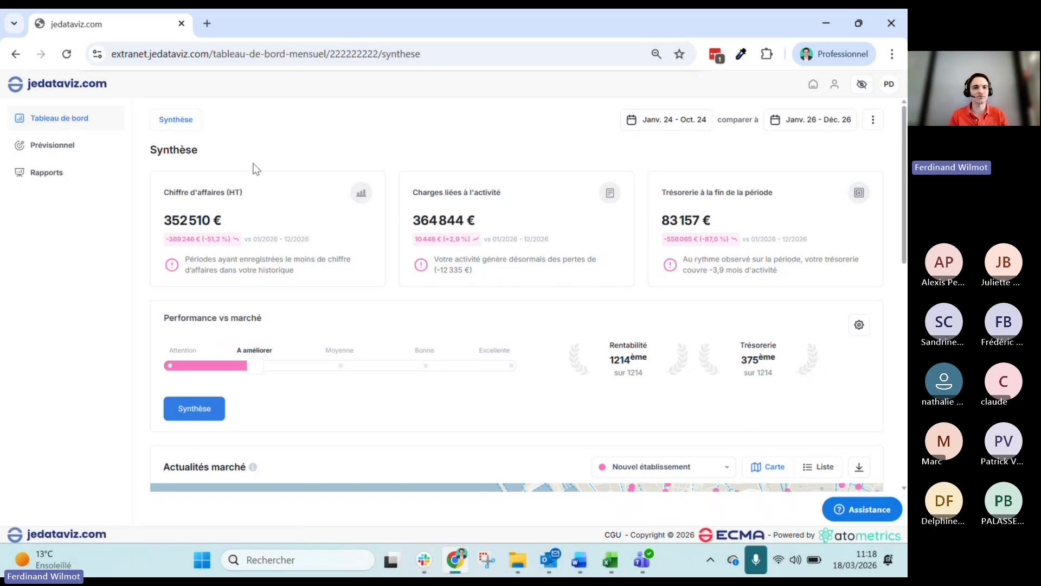
pyautogui.scroll(-3, 253, 164)
pyautogui.scroll(3, 253, 163)
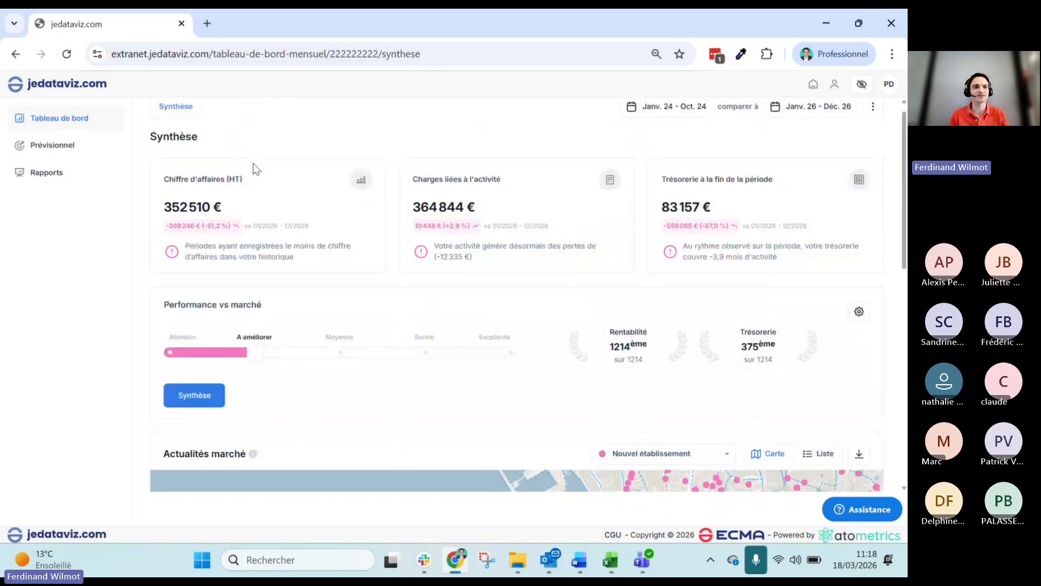
# - In the client view, open Prévisionnel 5 ans, hide the forecast impact chart and read the May 2024 Charges de personnel comment
pyautogui.click(56, 149)
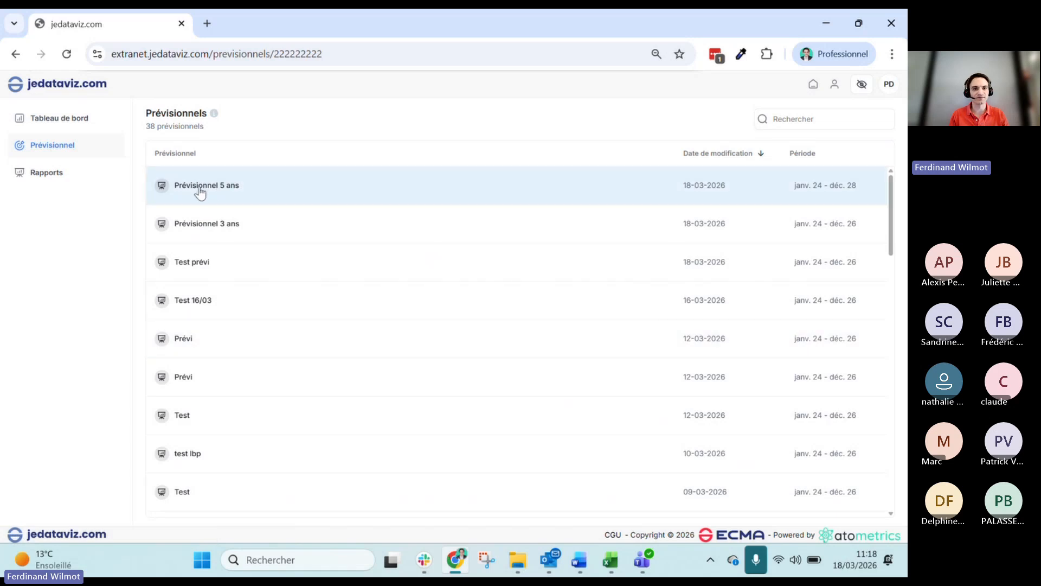
pyautogui.click(200, 191)
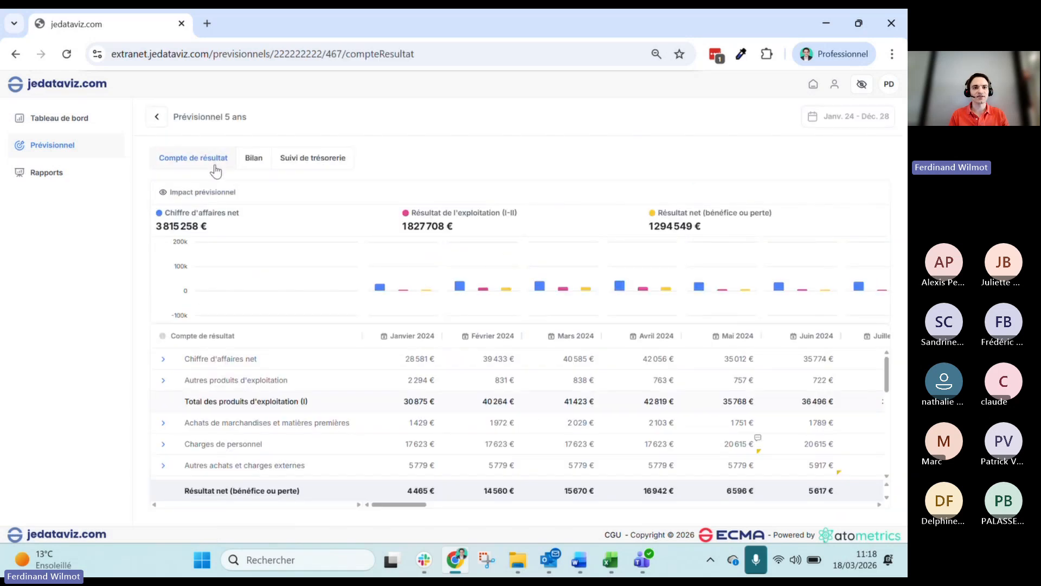
pyautogui.click(214, 193)
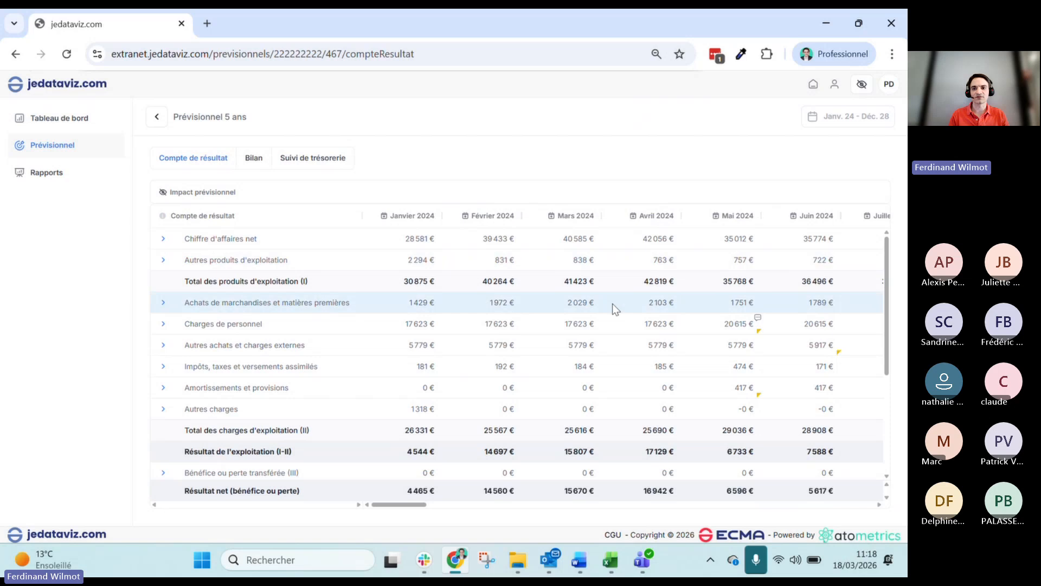
pyautogui.click(741, 328)
pyautogui.click(751, 170)
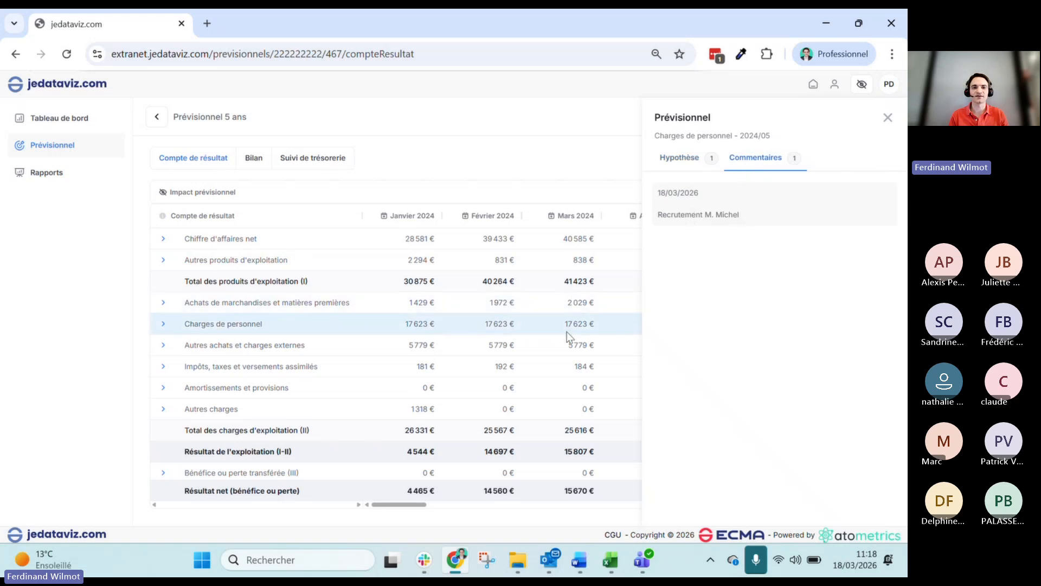
pyautogui.click(887, 118)
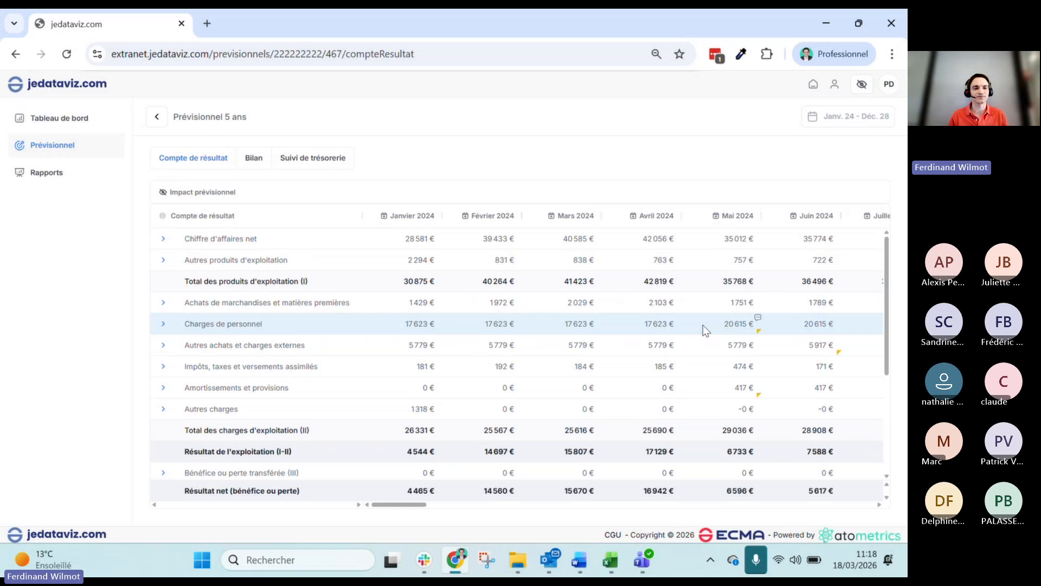
# - In the client view, sort the reports by most recent modification date, look at the Test Prévi report, and exit the client preview
pyautogui.click(54, 177)
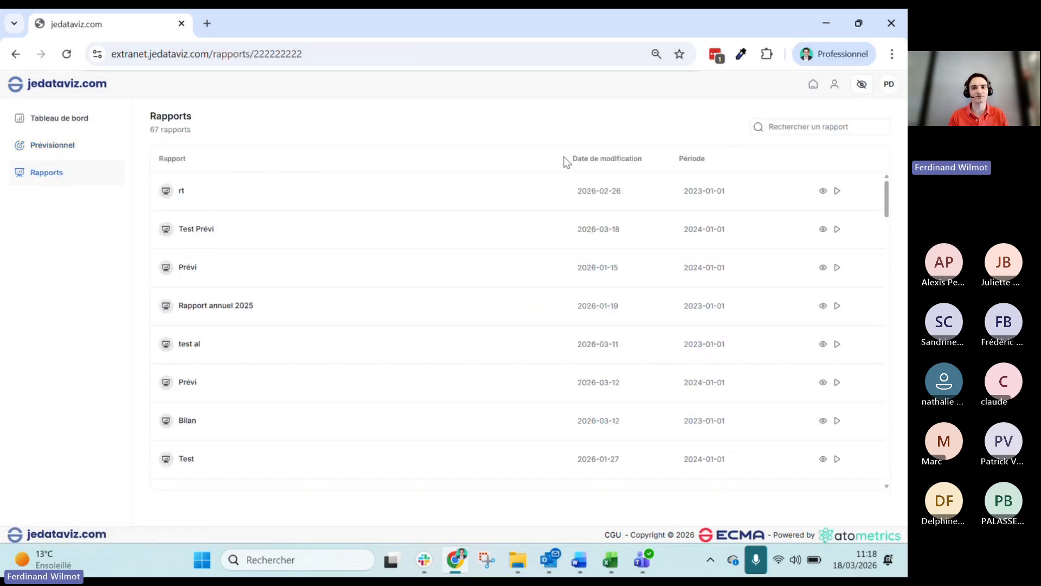
pyautogui.click(585, 160)
pyautogui.click(586, 161)
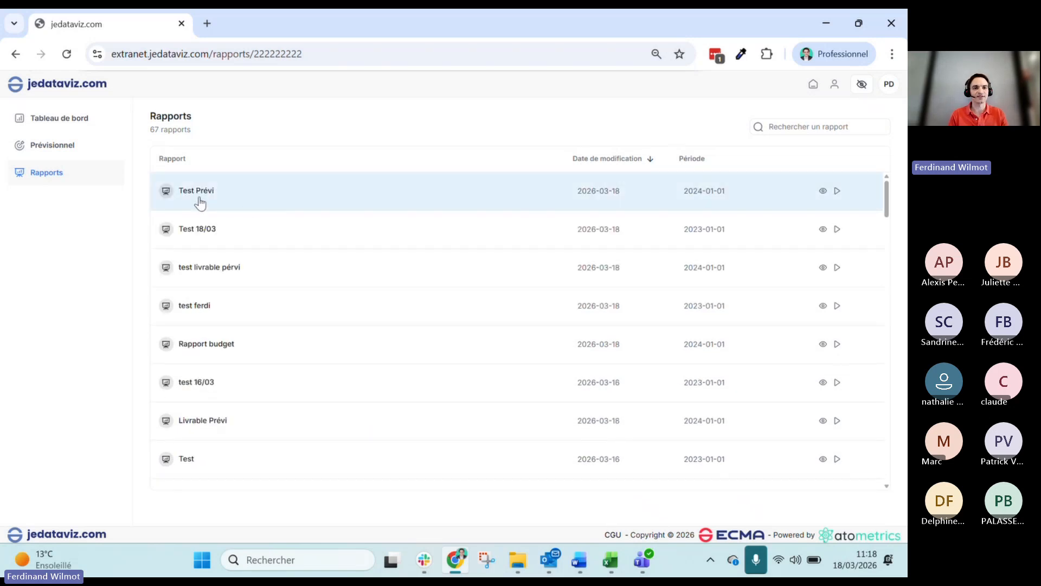
pyautogui.click(271, 185)
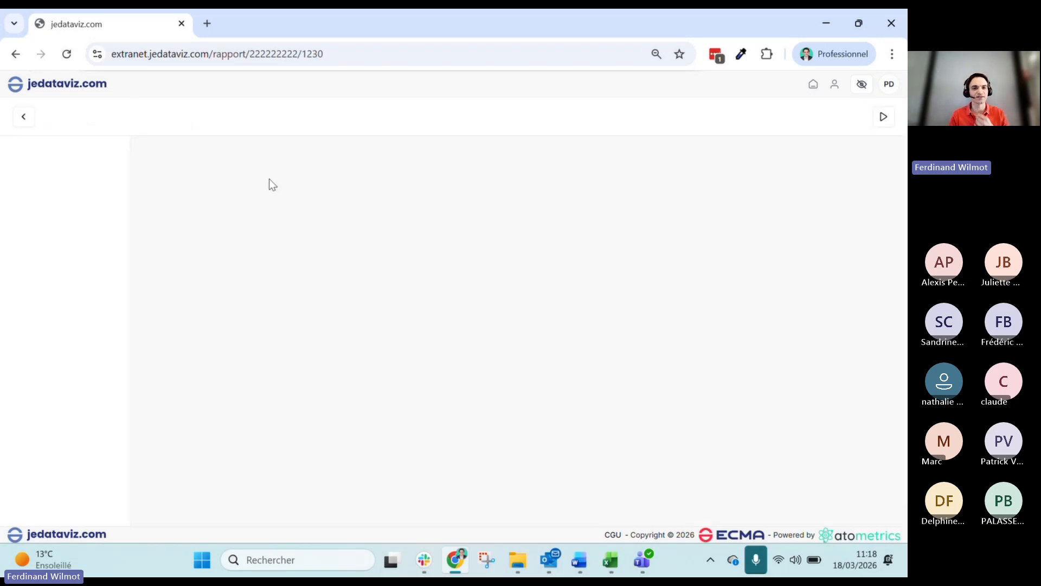
pyautogui.click(24, 116)
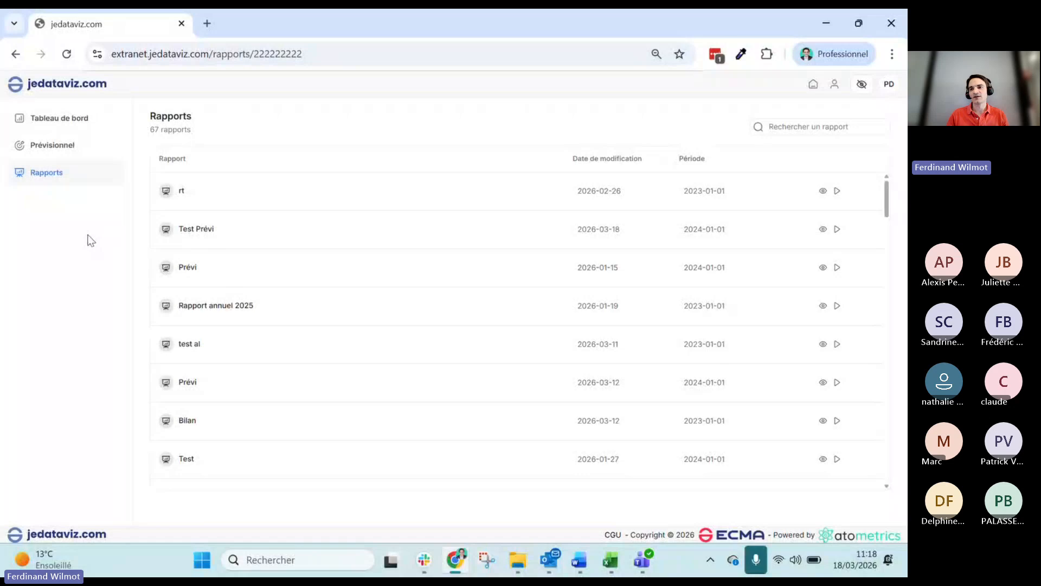
pyautogui.click(861, 85)
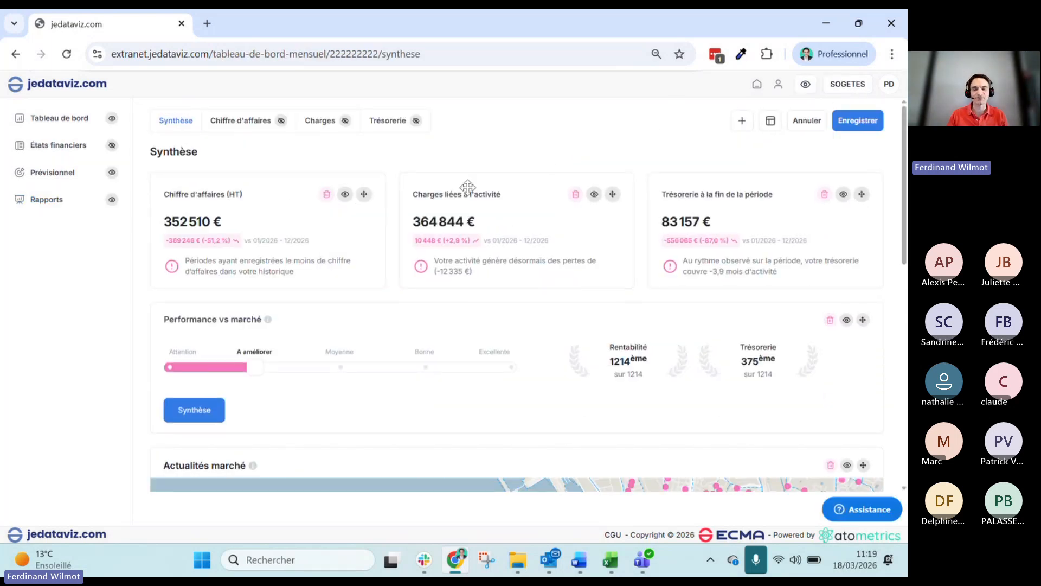
pyautogui.click(858, 123)
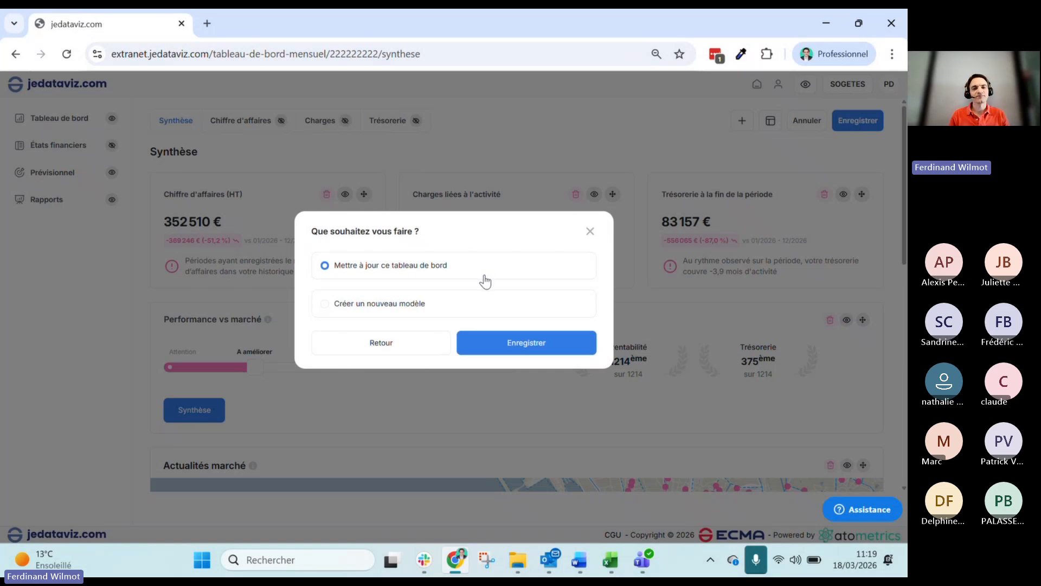
pyautogui.click(398, 308)
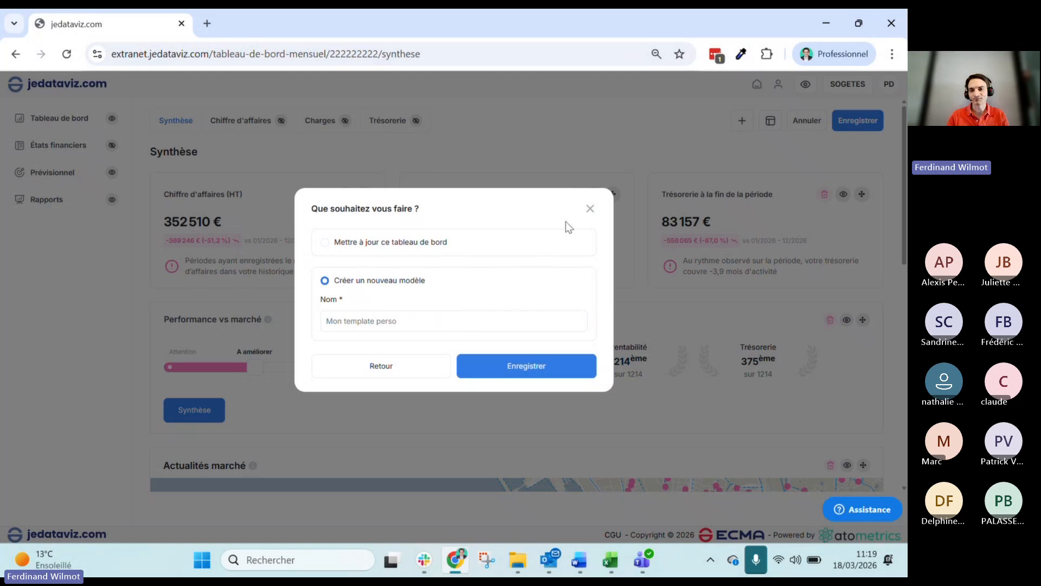
pyautogui.click(589, 209)
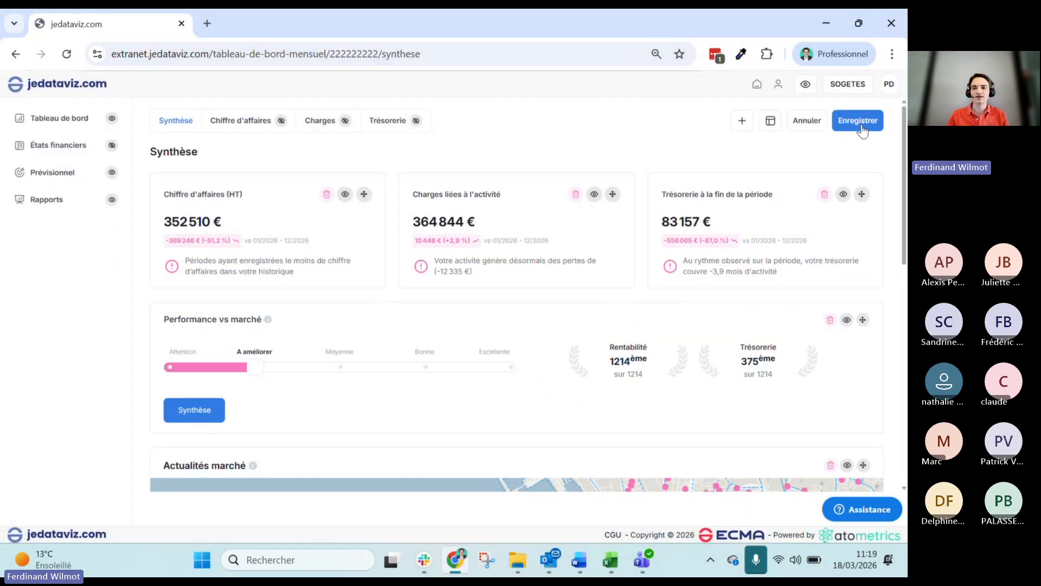
# - Save the display customisation as an update to the current dashboard
pyautogui.click(859, 121)
pyautogui.click(545, 343)
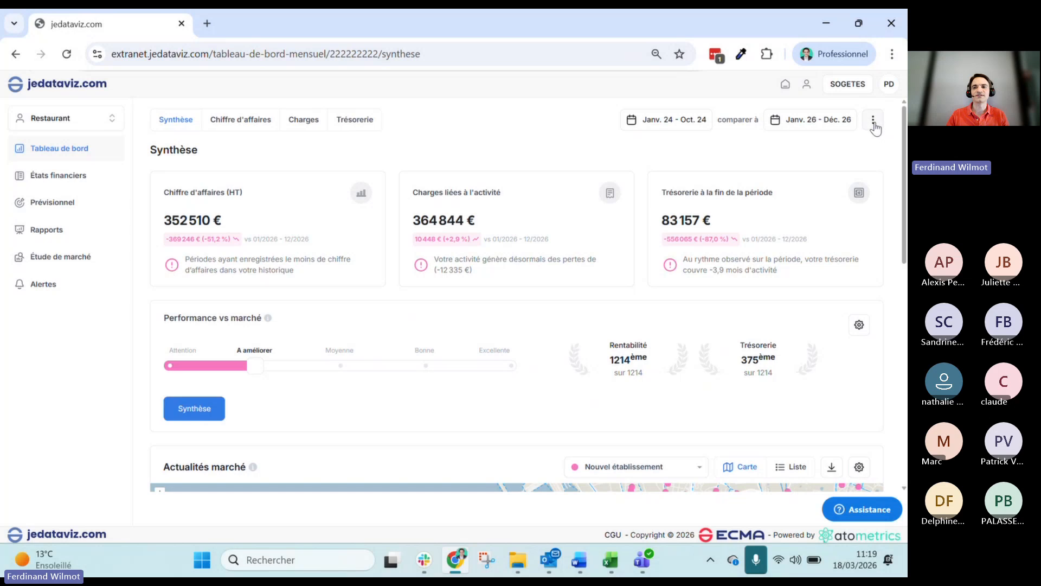
# - In the dashboard's sharing settings, revoke access for the dirigeant listed with the Gmail address and close the sharing dialog
pyautogui.click(874, 120)
pyautogui.click(791, 169)
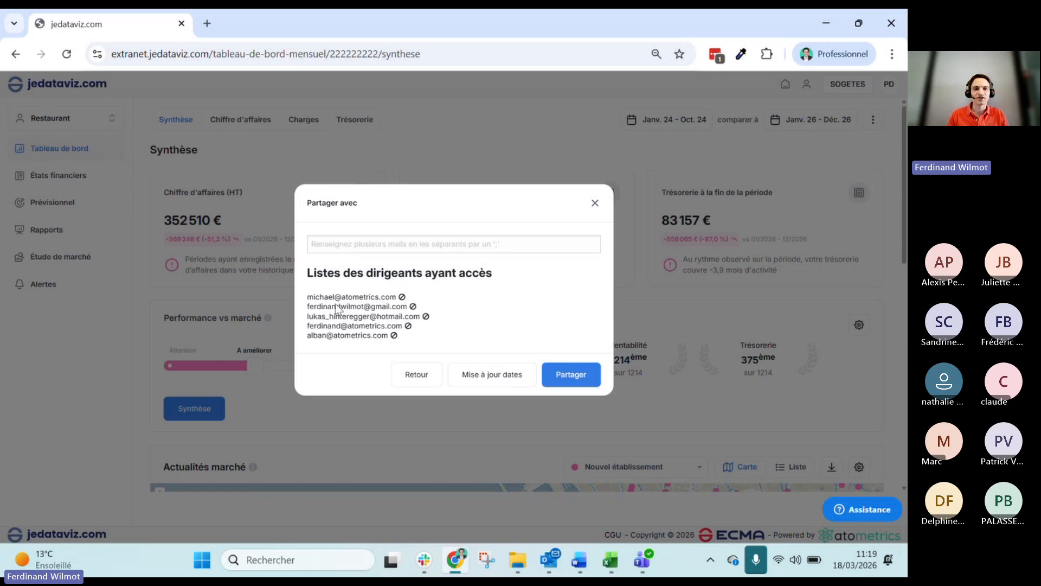
pyautogui.click(412, 307)
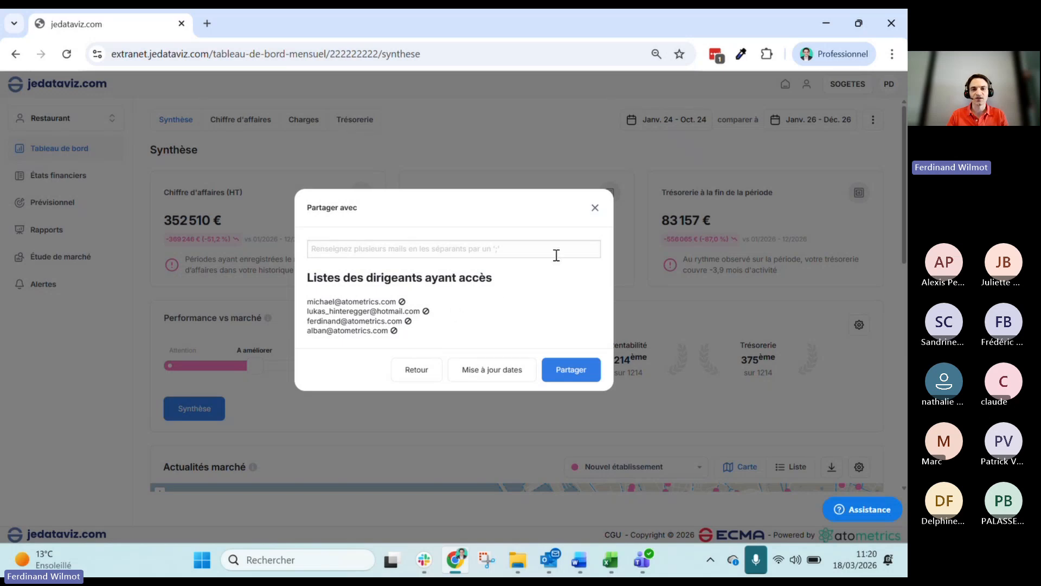
pyautogui.click(595, 208)
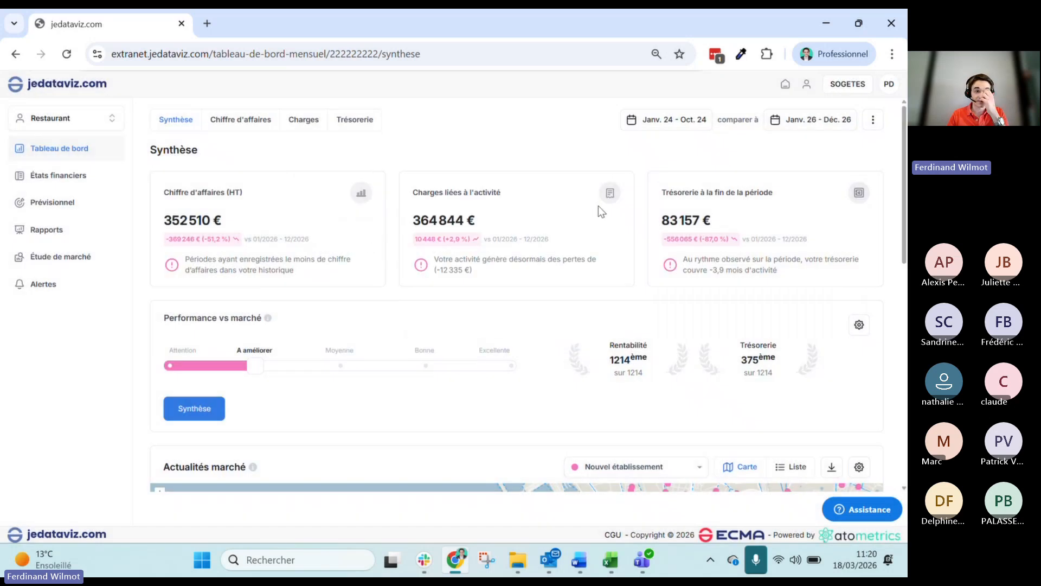